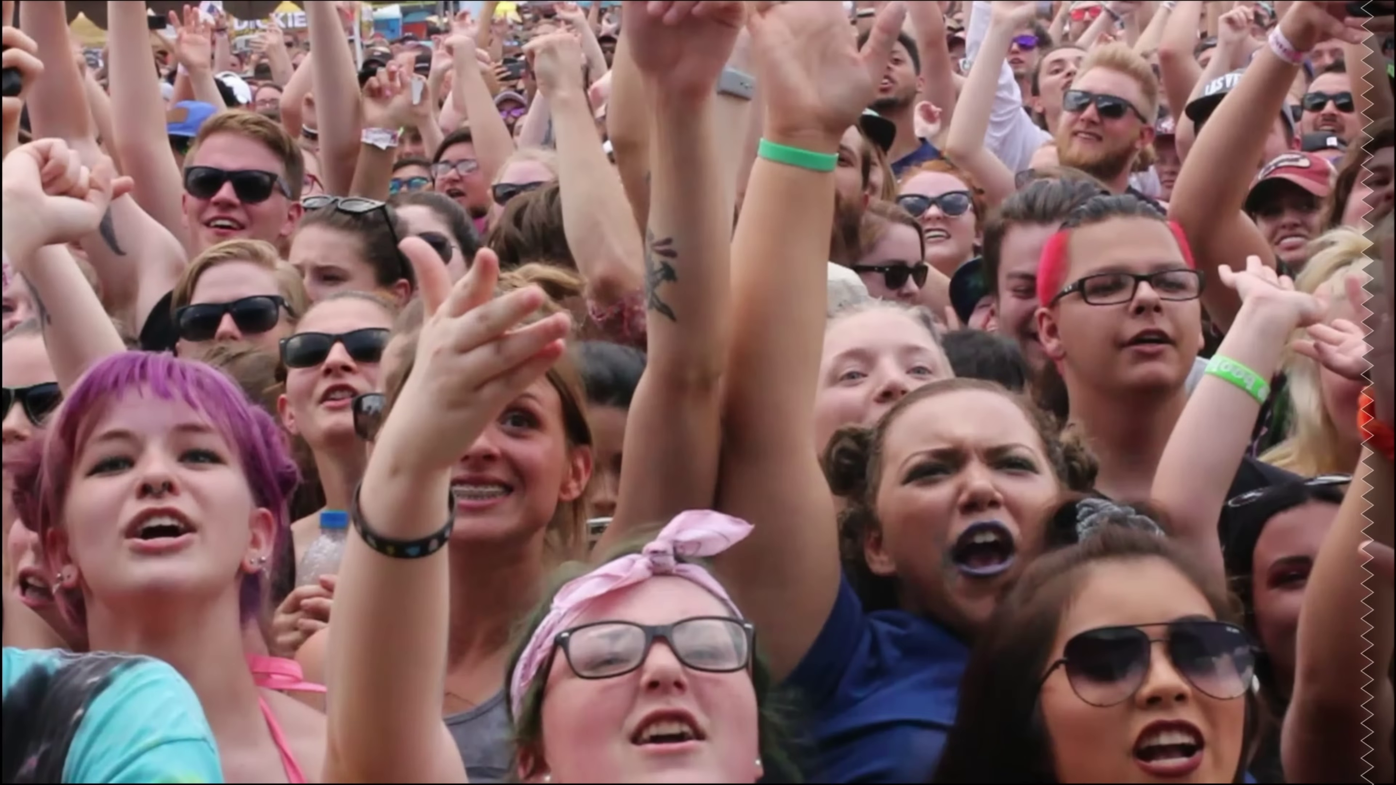
Step: End the full-screen preview of the festival crowd footage and return to the Edit timeline
{"action": "left_click", "coordinate": [1043, 529]}
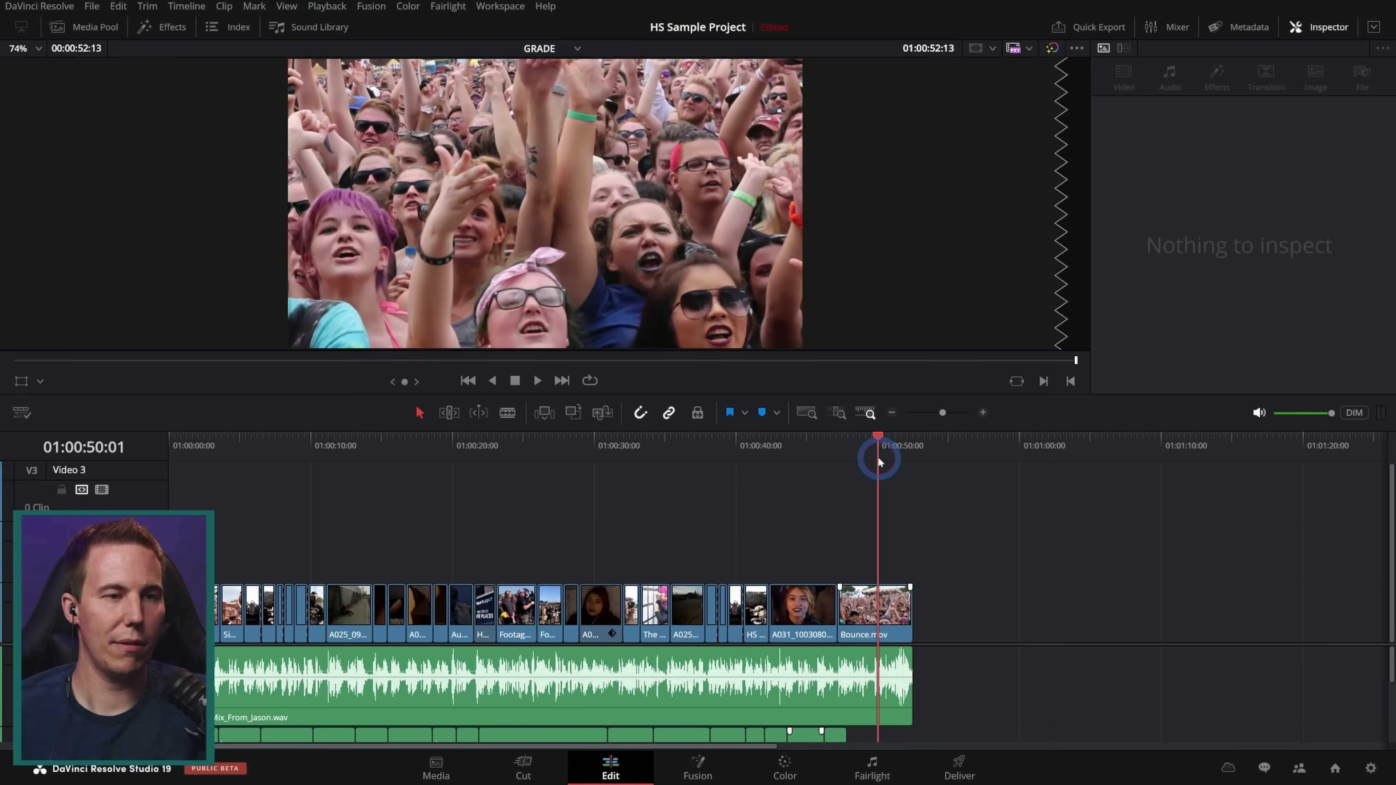
Step: Play through Bounce.mov, return to 01:00:49:07, and select the clip
{"action": "left_click", "coordinate": [902, 504]}
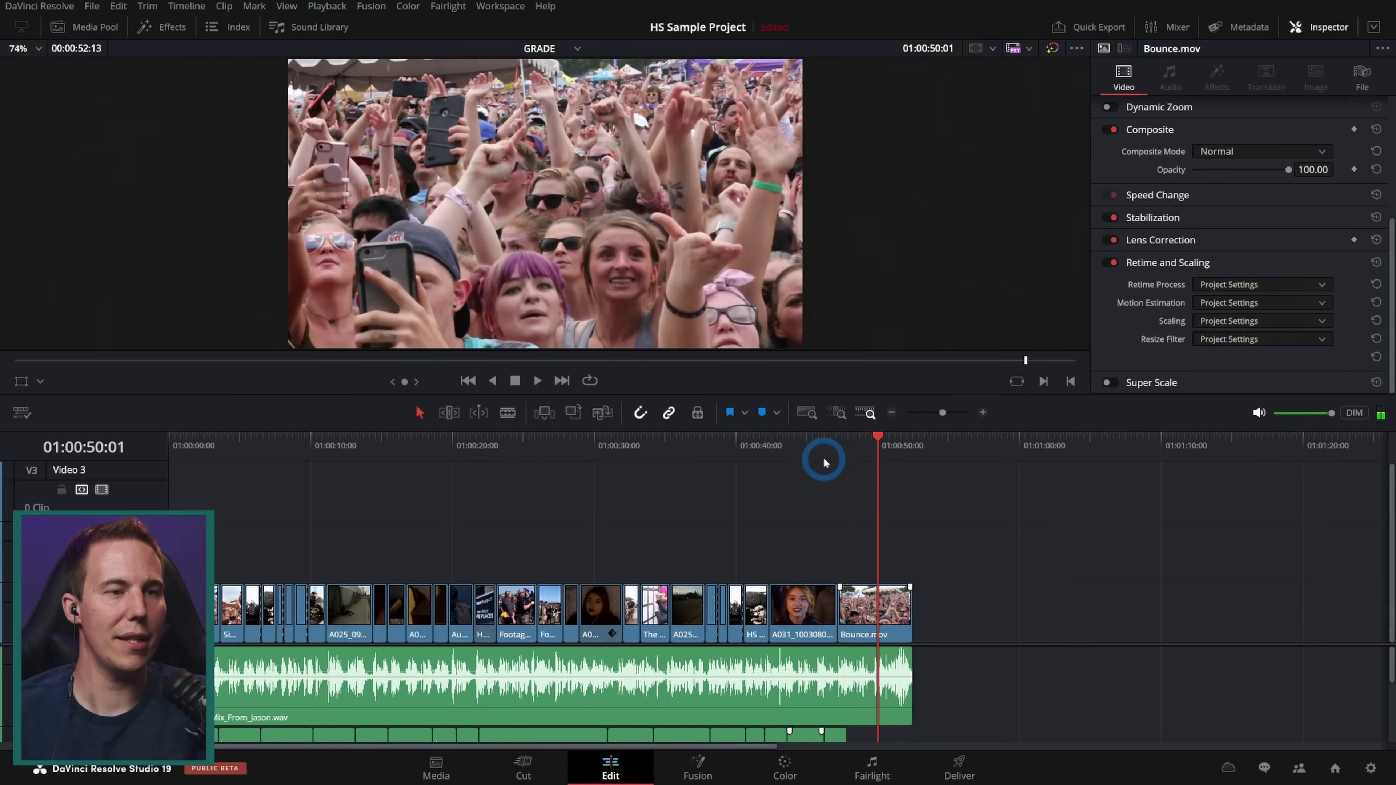
{"action": "key", "text": "Up"}
{"action": "key", "text": "space"}
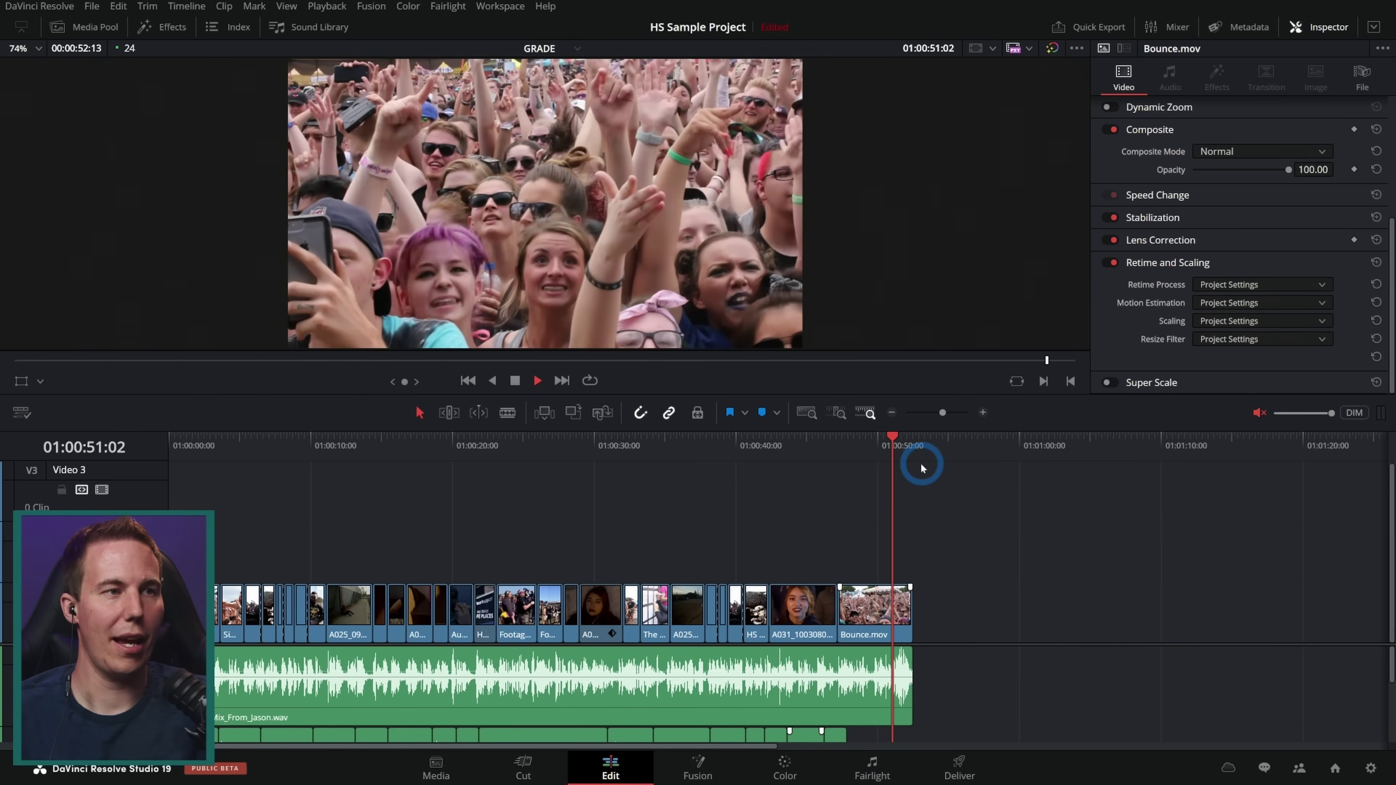
{"action": "key", "text": "space"}
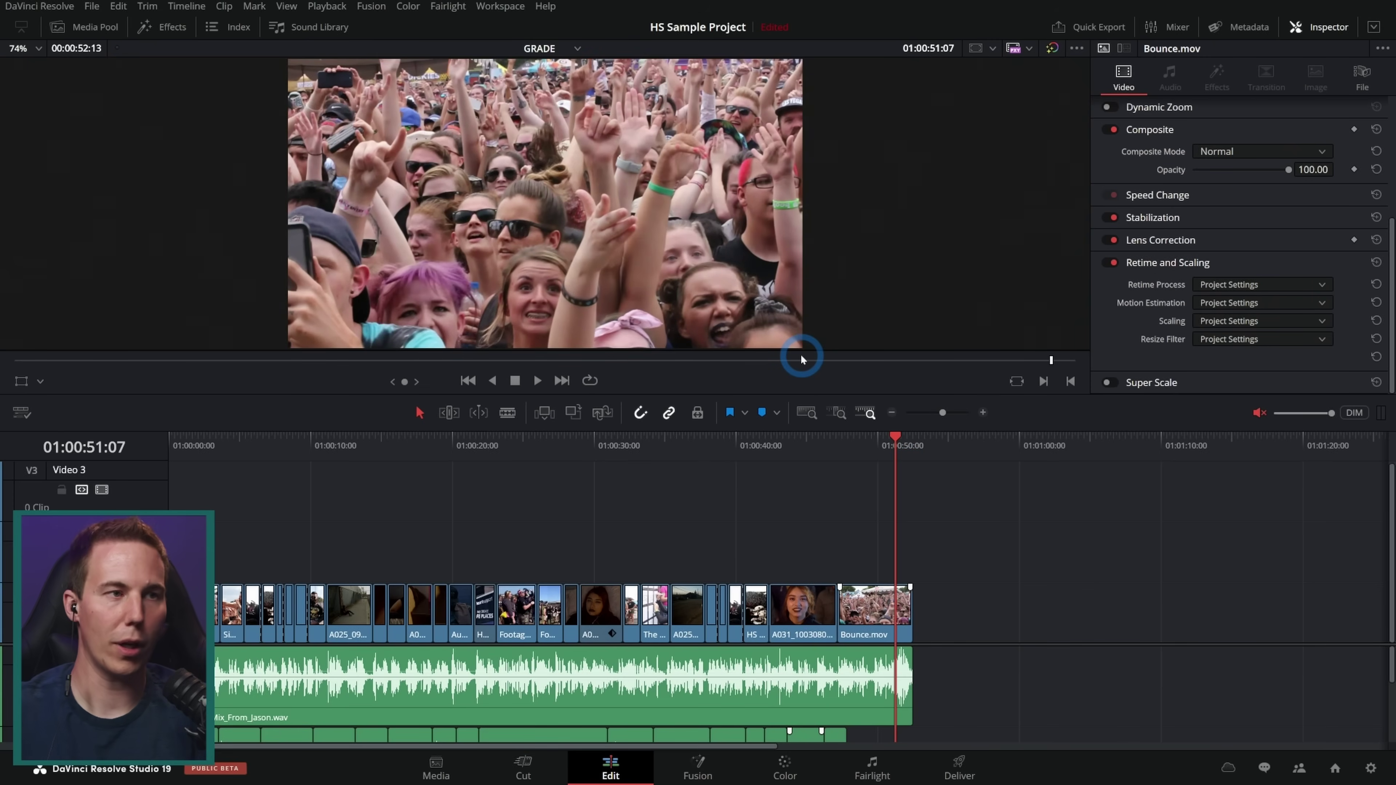
{"action": "left_click_drag", "start_coordinate": [861, 444], "coordinate": [867, 444]}
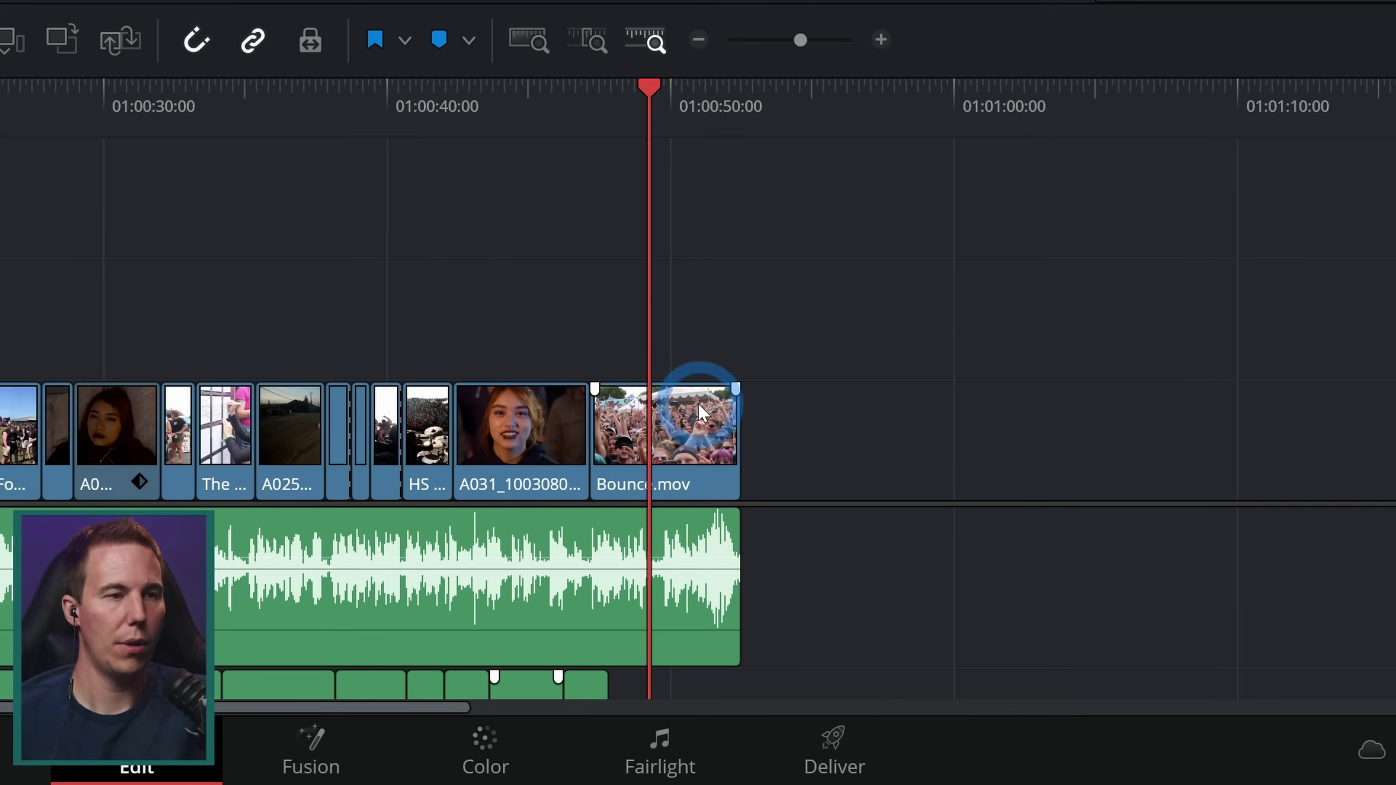
{"action": "left_click", "coordinate": [903, 601]}
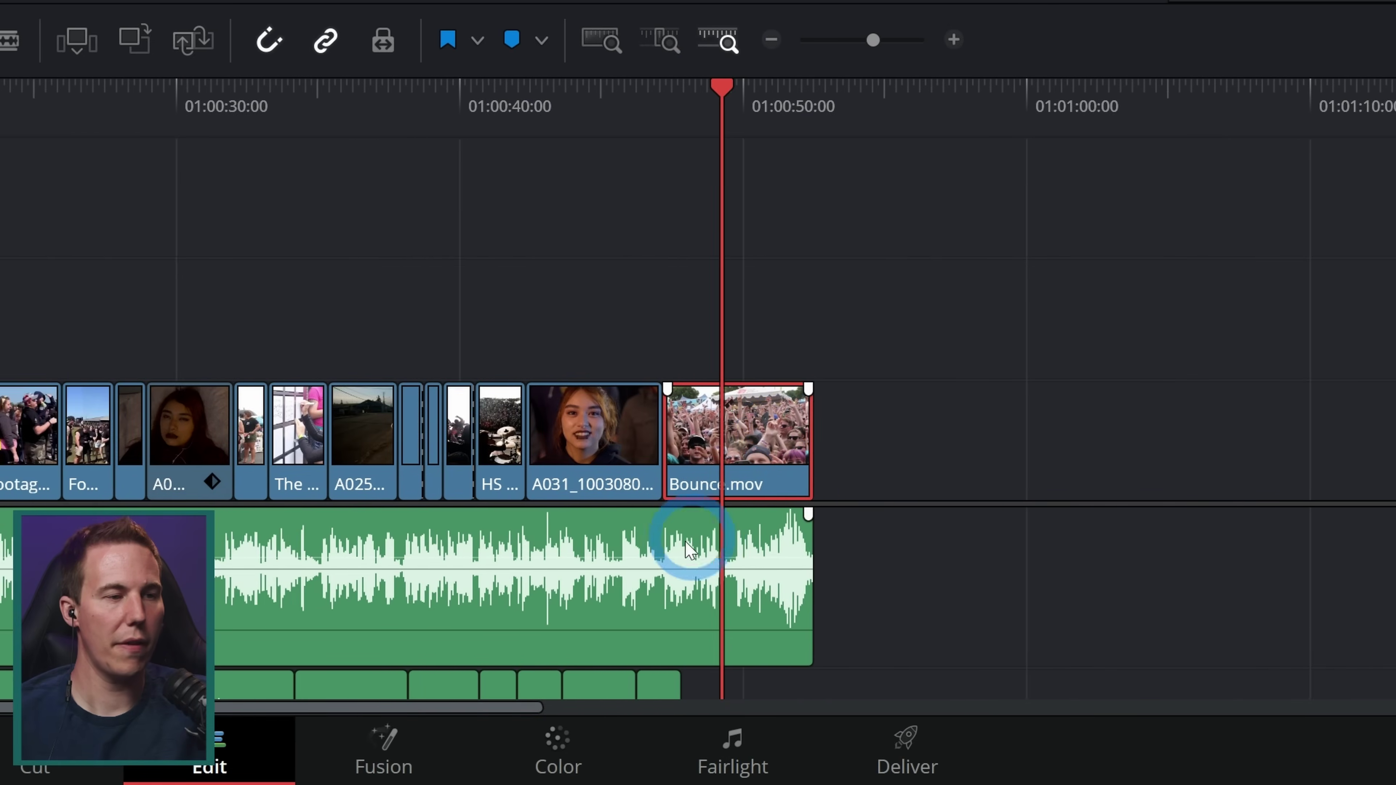
{"action": "left_click", "coordinate": [419, 748]}
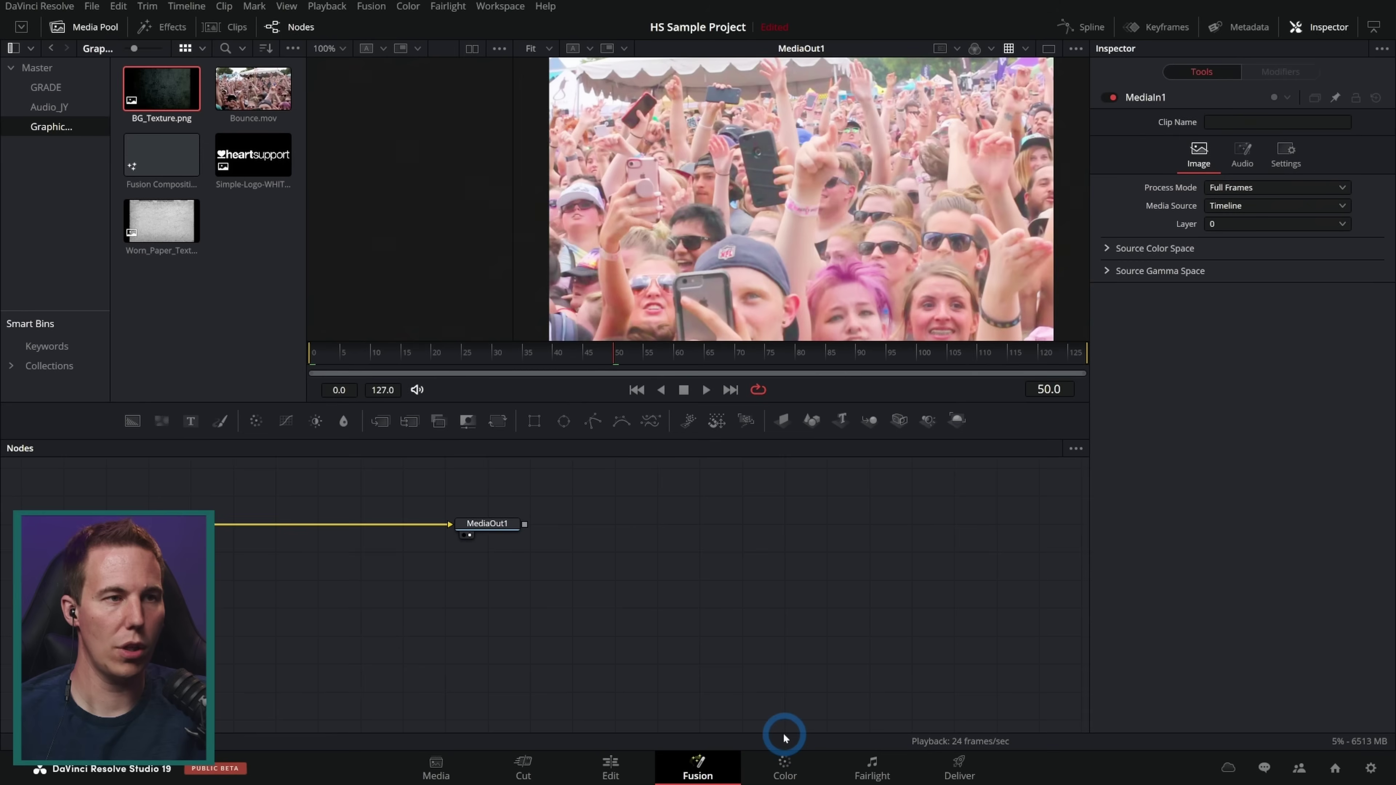
{"action": "left_click_drag", "start_coordinate": [616, 561], "coordinate": [859, 585]}
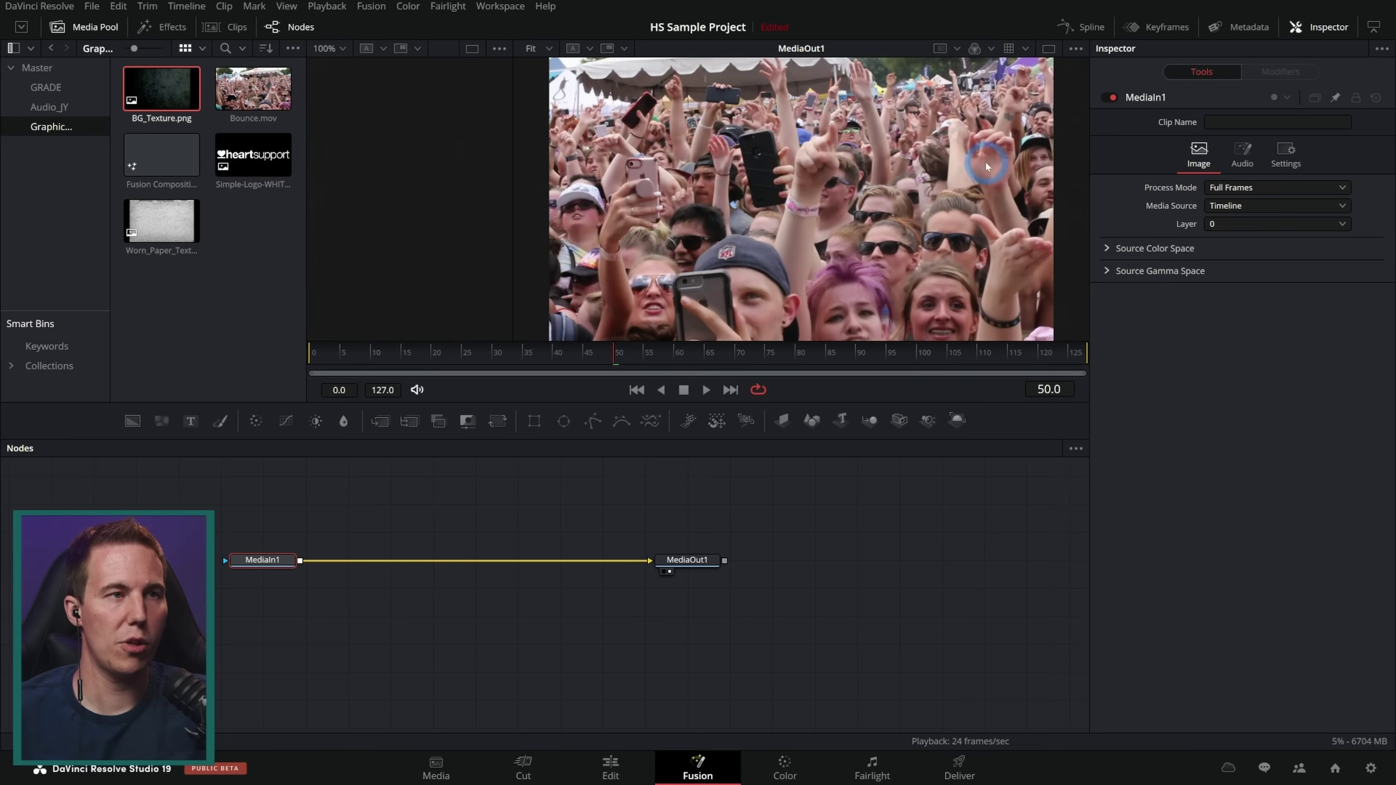
{"action": "left_click", "coordinate": [637, 772]}
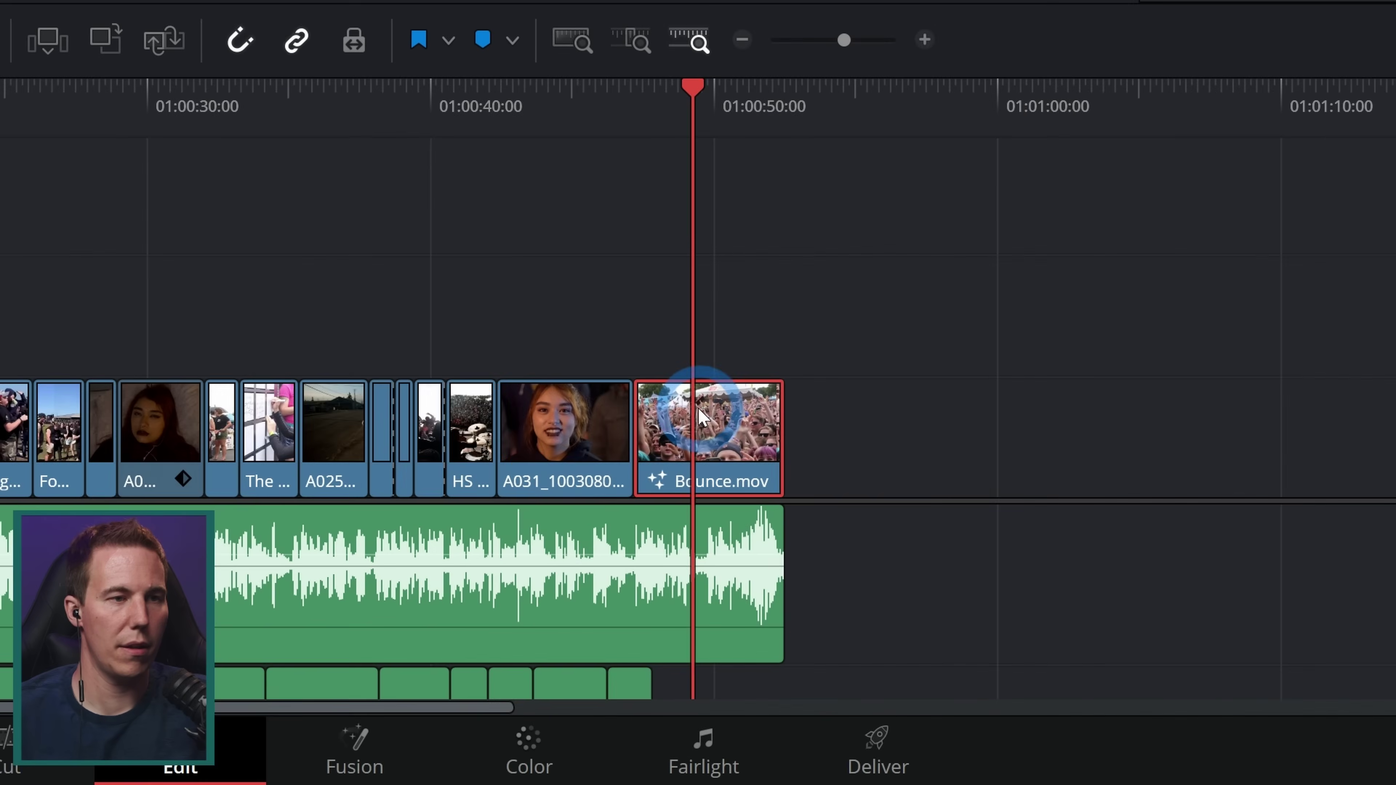
{"action": "right_click", "coordinate": [872, 588]}
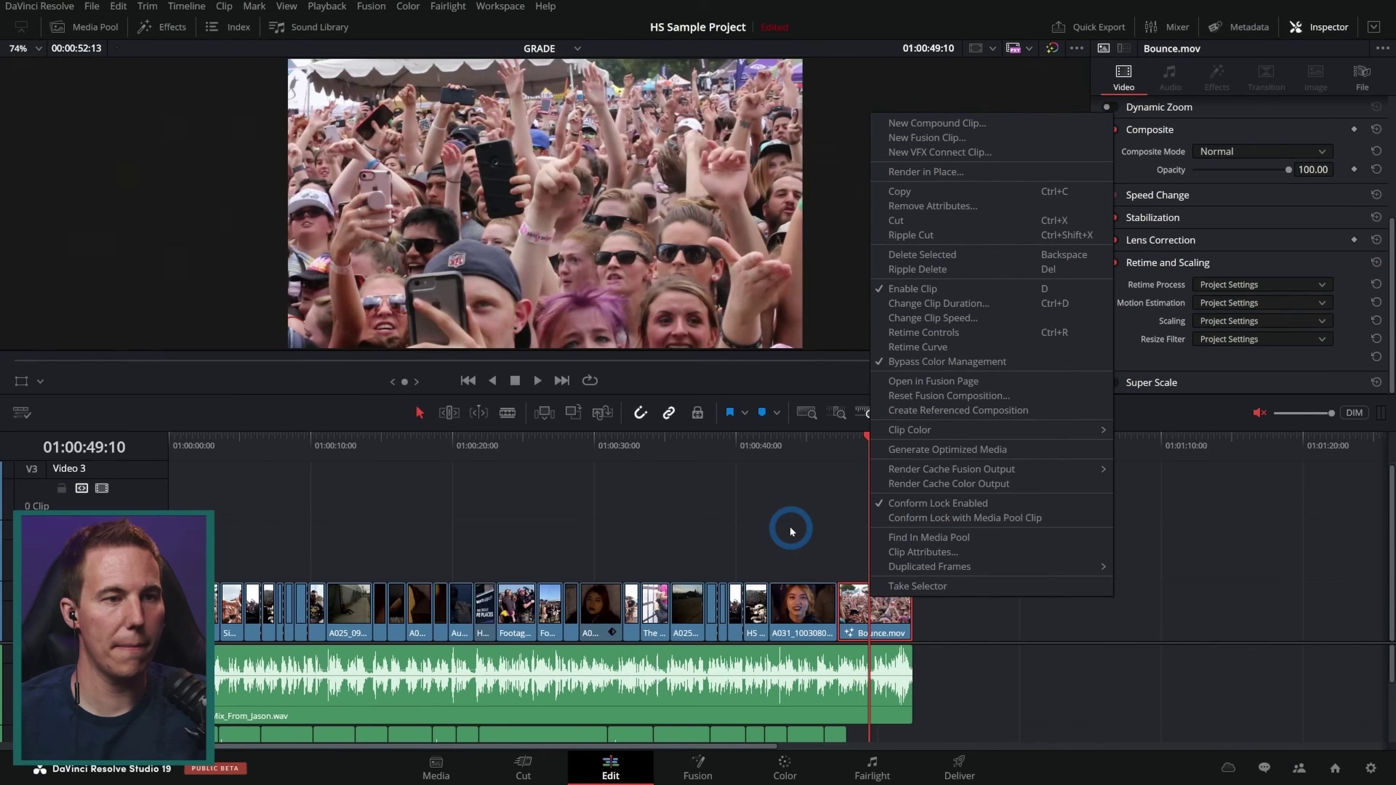
Step: Open Bounce.mov in the Fusion page and enlarge the viewer above the node graph
{"action": "left_click", "coordinate": [869, 584]}
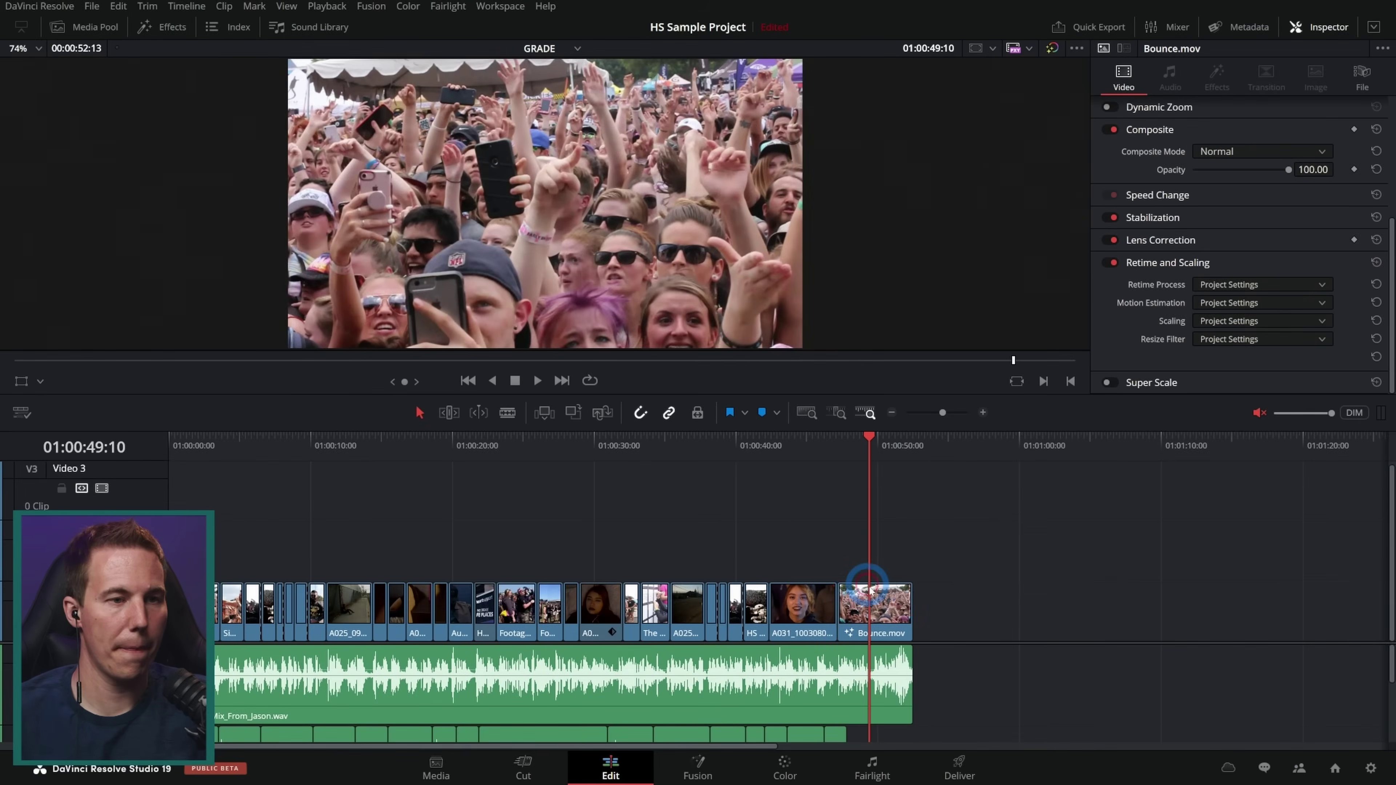
{"action": "key", "text": "shift+5"}
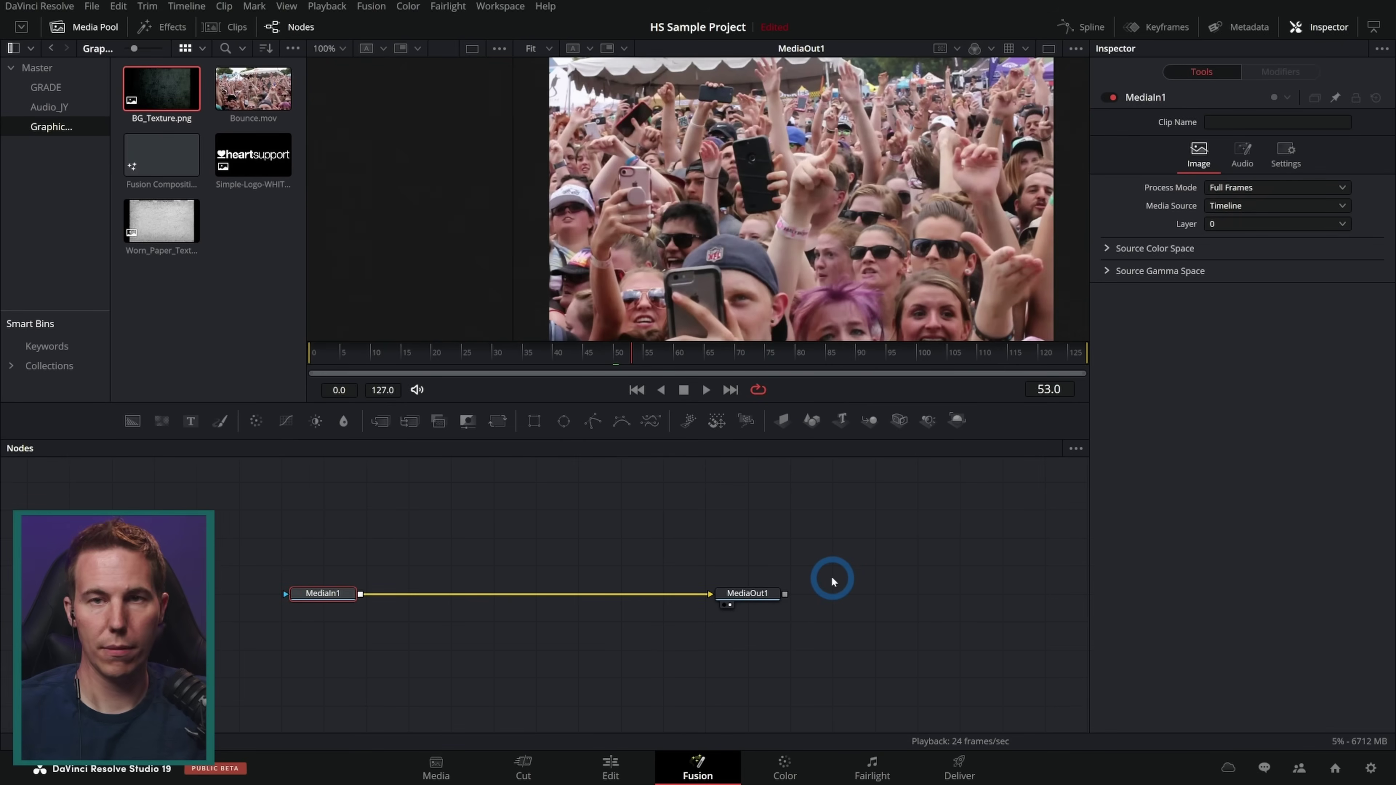
{"action": "left_click_drag", "start_coordinate": [514, 166], "coordinate": [399, 187]}
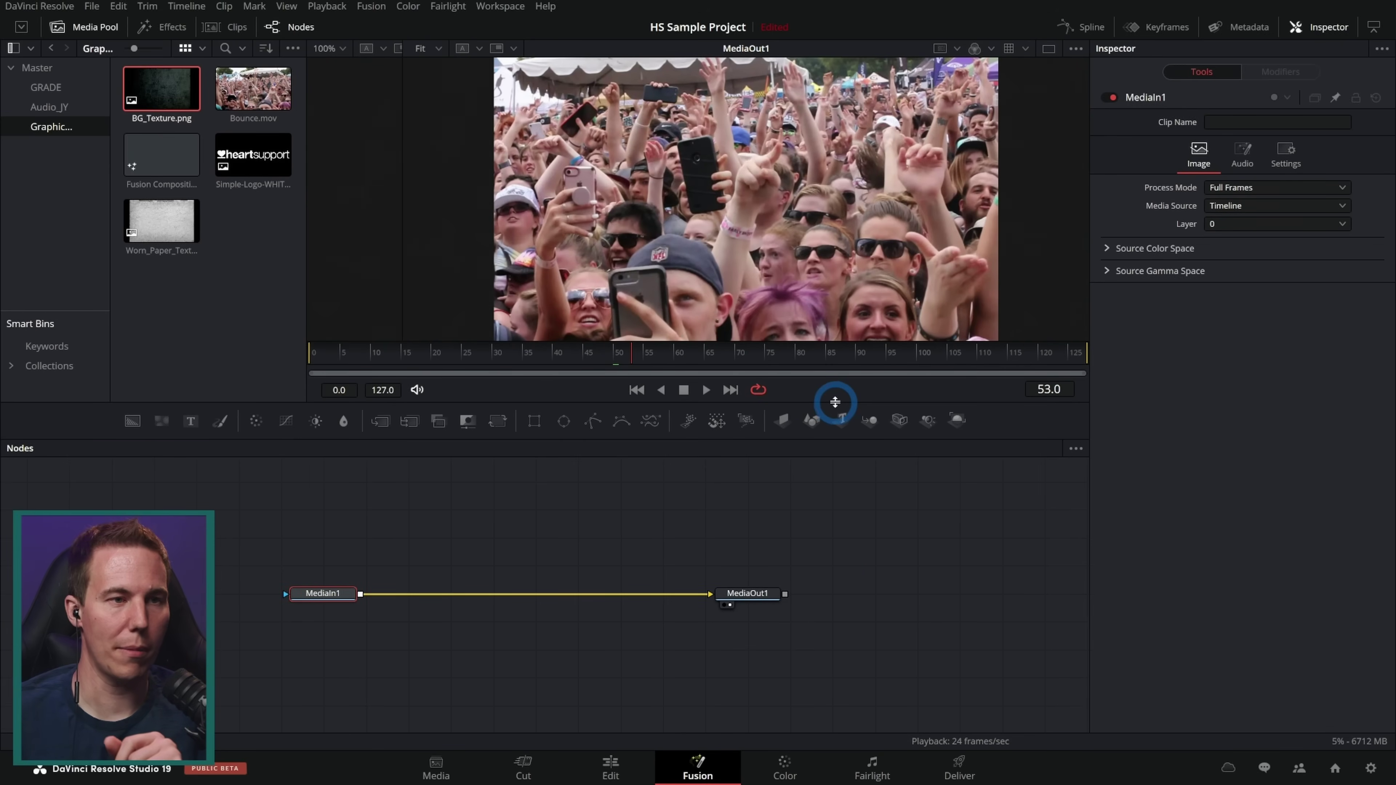
{"action": "left_click_drag", "start_coordinate": [834, 402], "coordinate": [823, 468]}
{"action": "left_click", "coordinate": [845, 583]}
{"action": "left_click", "coordinate": [752, 336]}
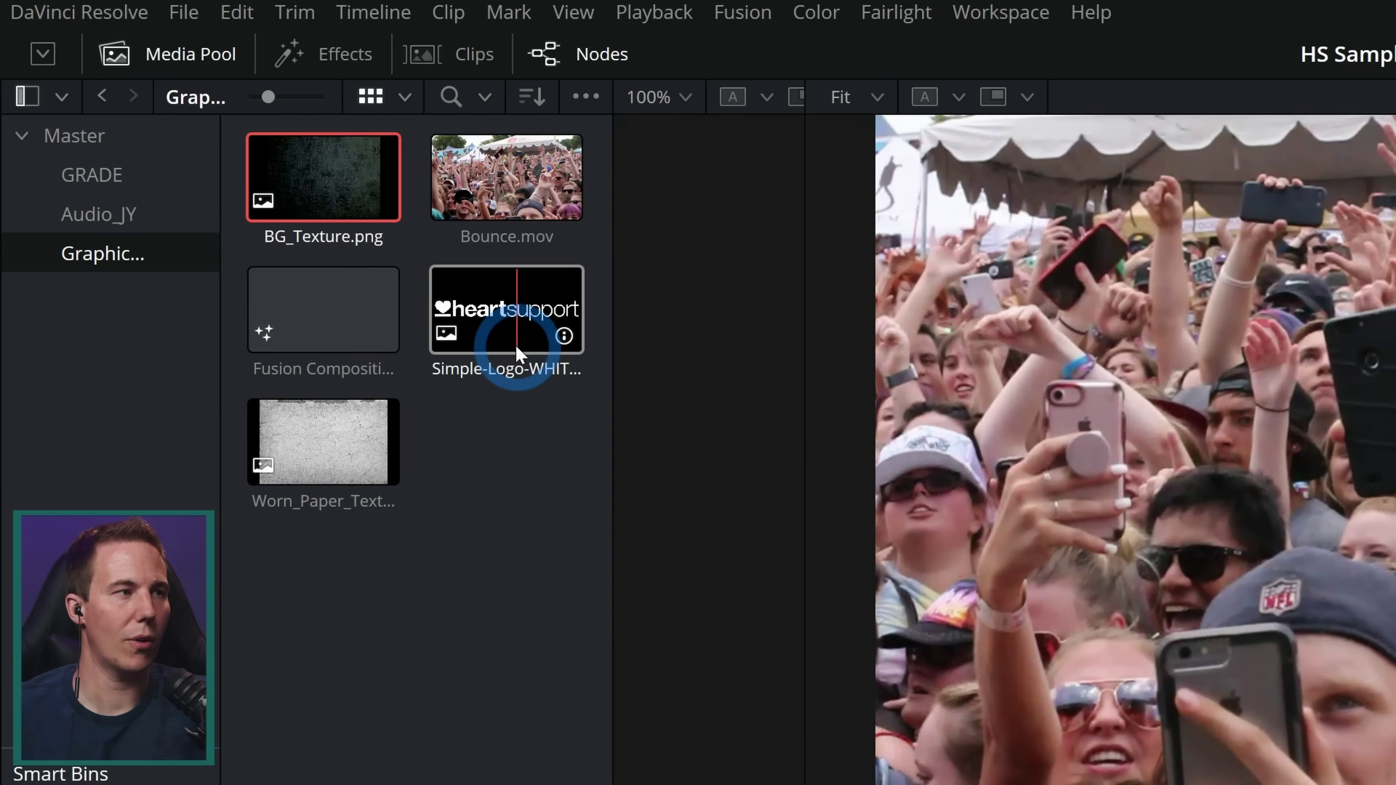
Step: Add the Simple-Logo image to the node graph as a new MediaIn node named LOGO
{"action": "left_click_drag", "start_coordinate": [516, 325], "coordinate": [870, 784]}
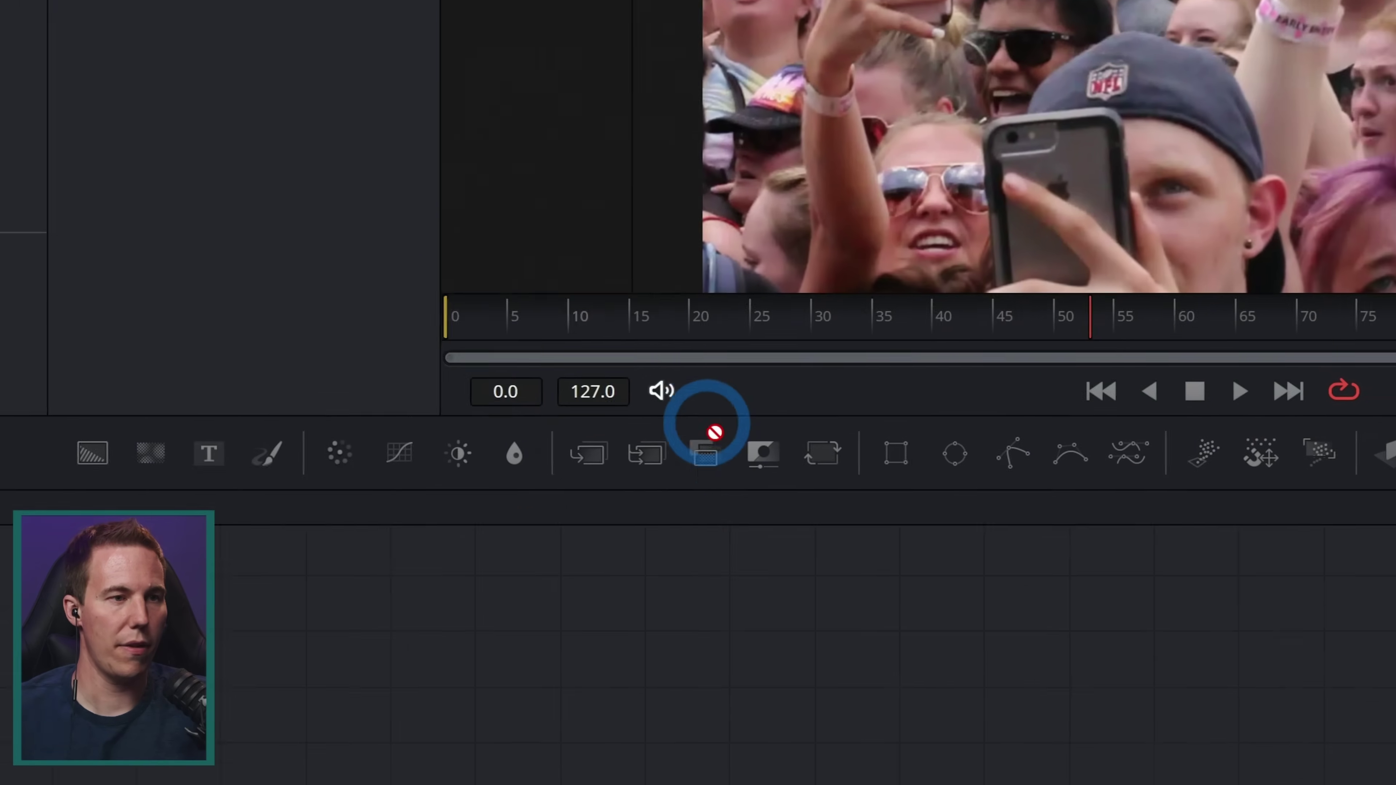
{"action": "left_click_drag", "start_coordinate": [708, 423], "coordinate": [795, 656]}
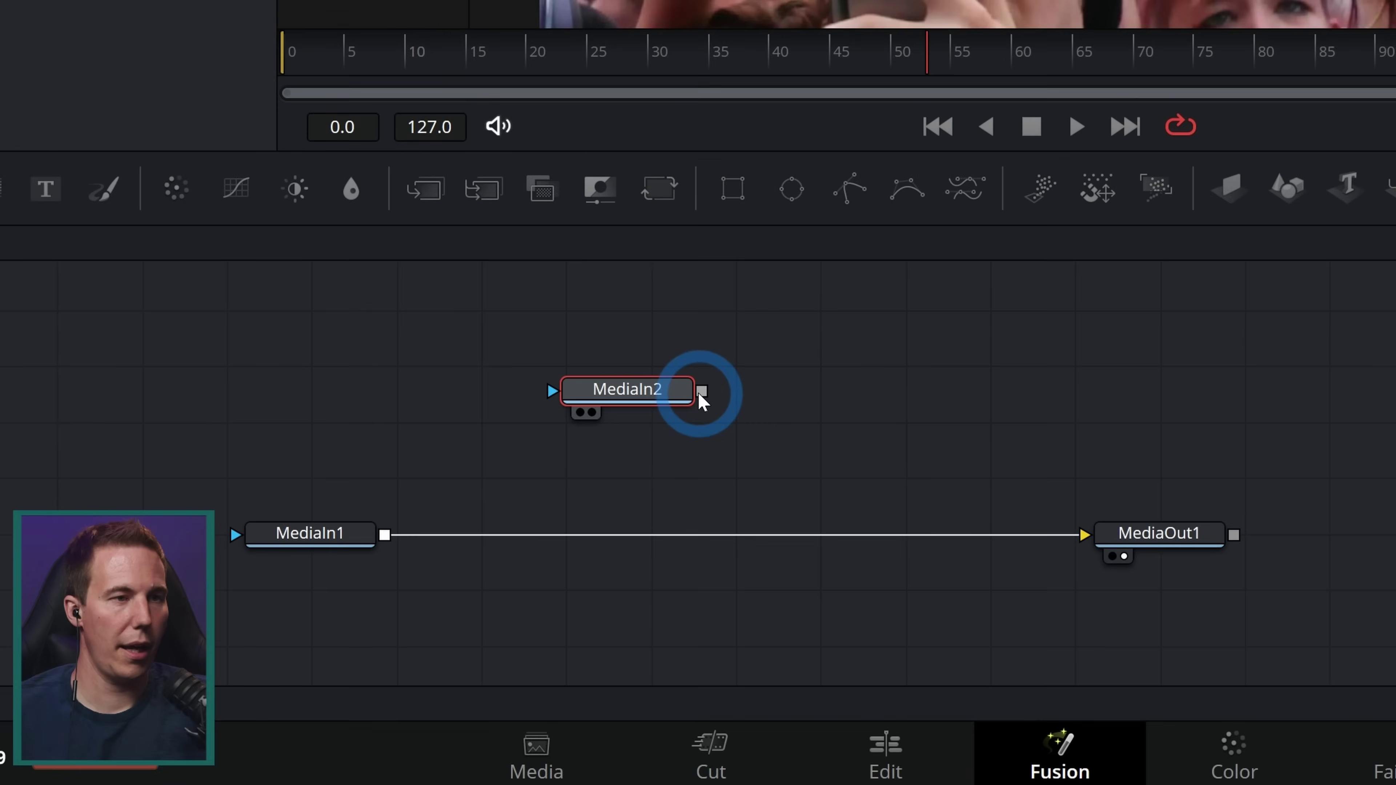
{"action": "left_click", "coordinate": [492, 587]}
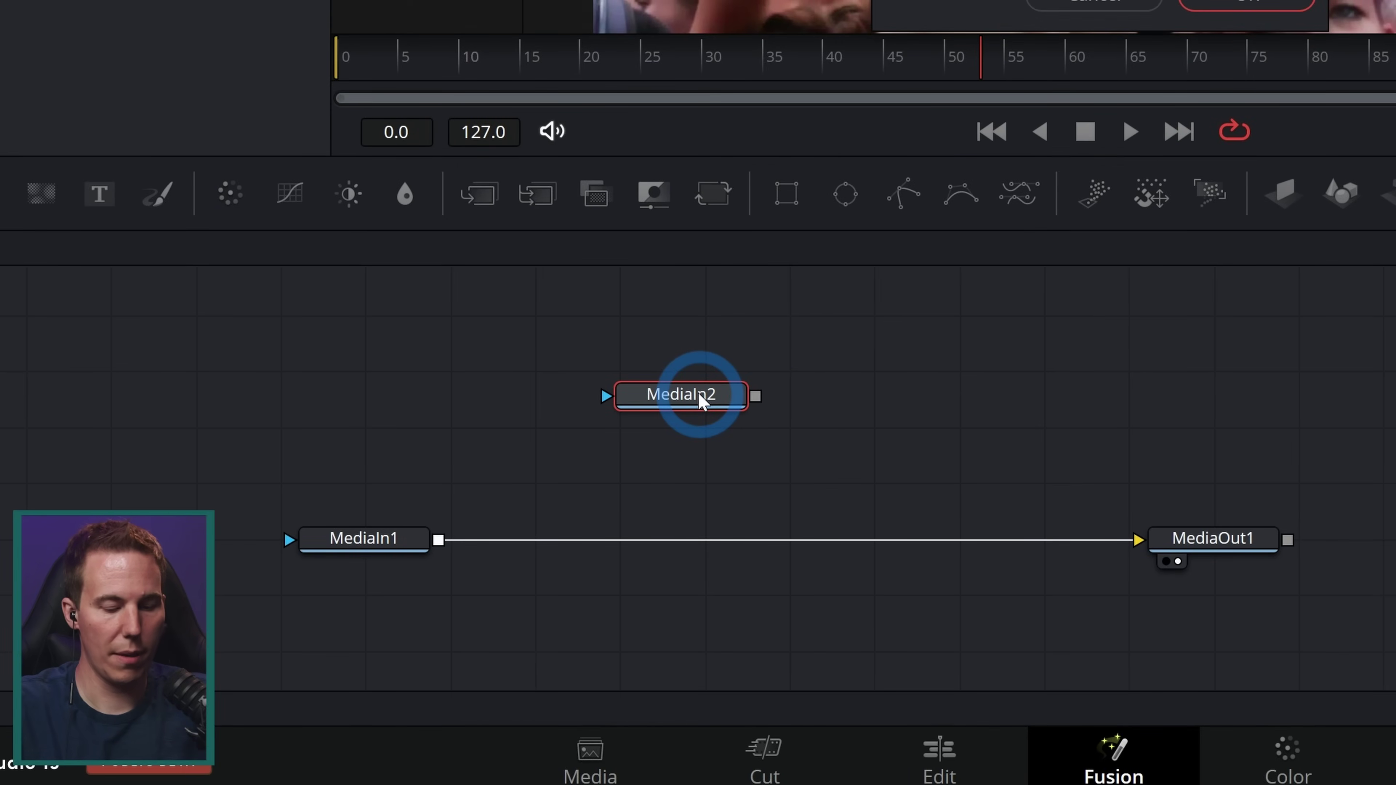
{"action": "key", "text": "Return"}
{"action": "left_click", "coordinate": [384, 543]}
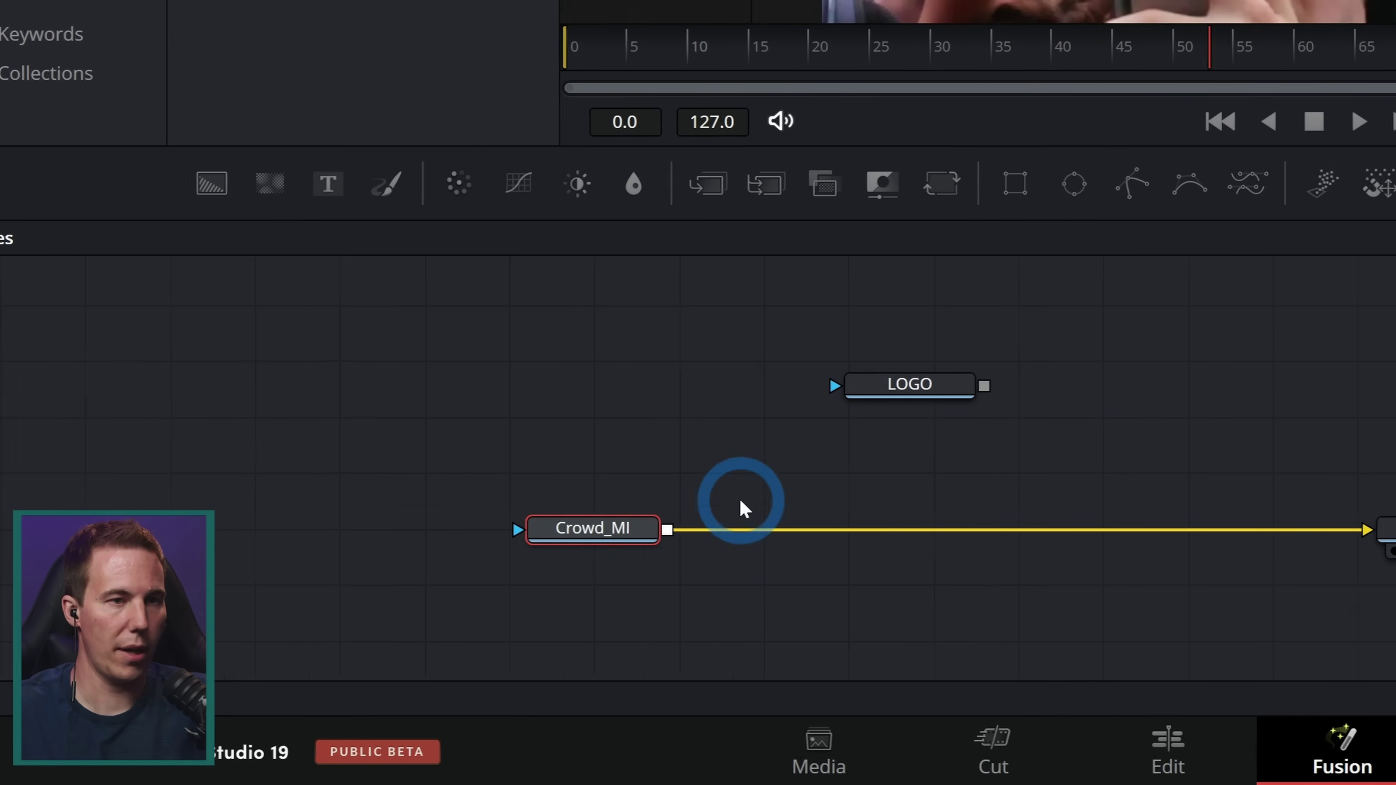
Step: Rename the logo node Logo_MI and merge it over the crowd footage through Merge1
{"action": "left_click", "coordinate": [957, 388]}
{"action": "key", "text": "F2"}
{"action": "type", "text": "Logo_MI"}
{"action": "key", "text": "Return"}
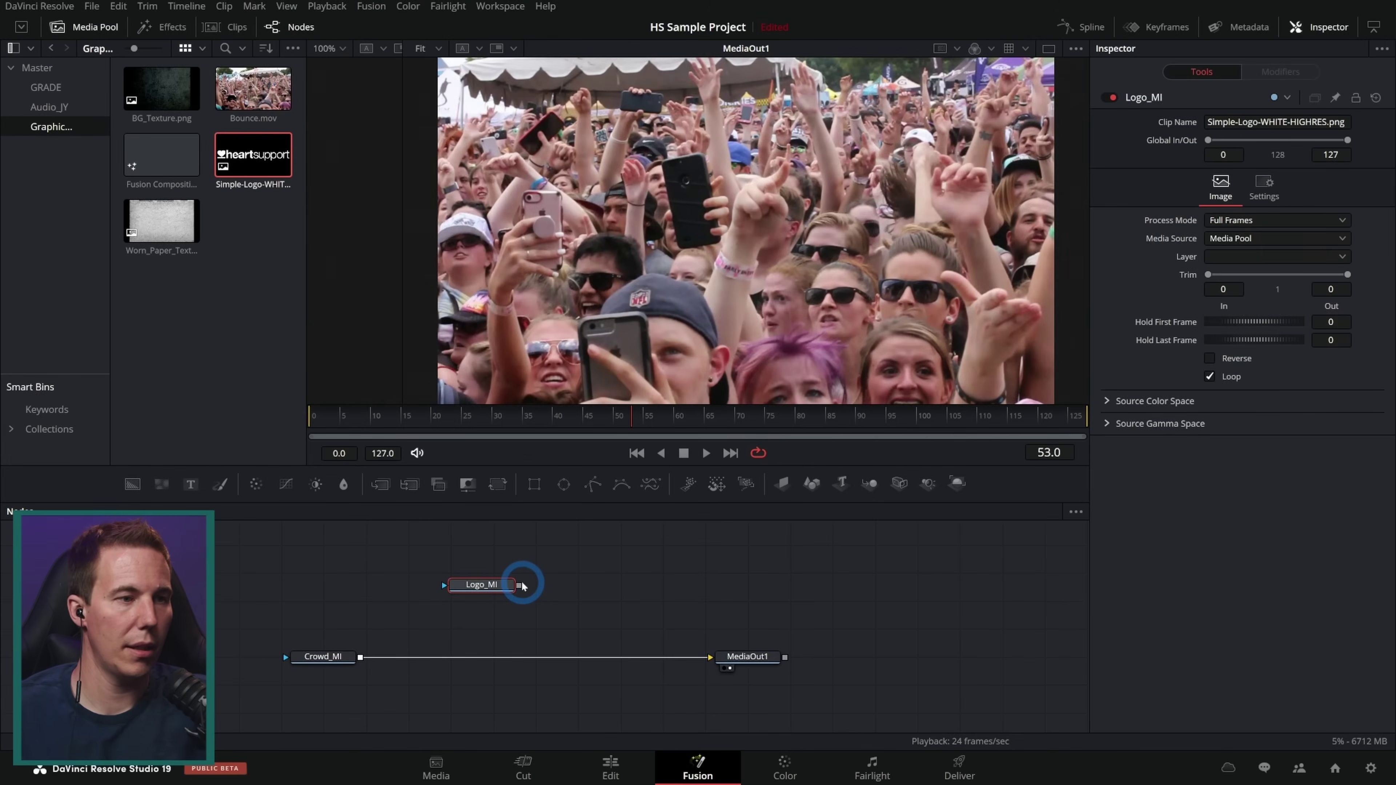
{"action": "left_click_drag", "start_coordinate": [520, 585], "coordinate": [355, 658]}
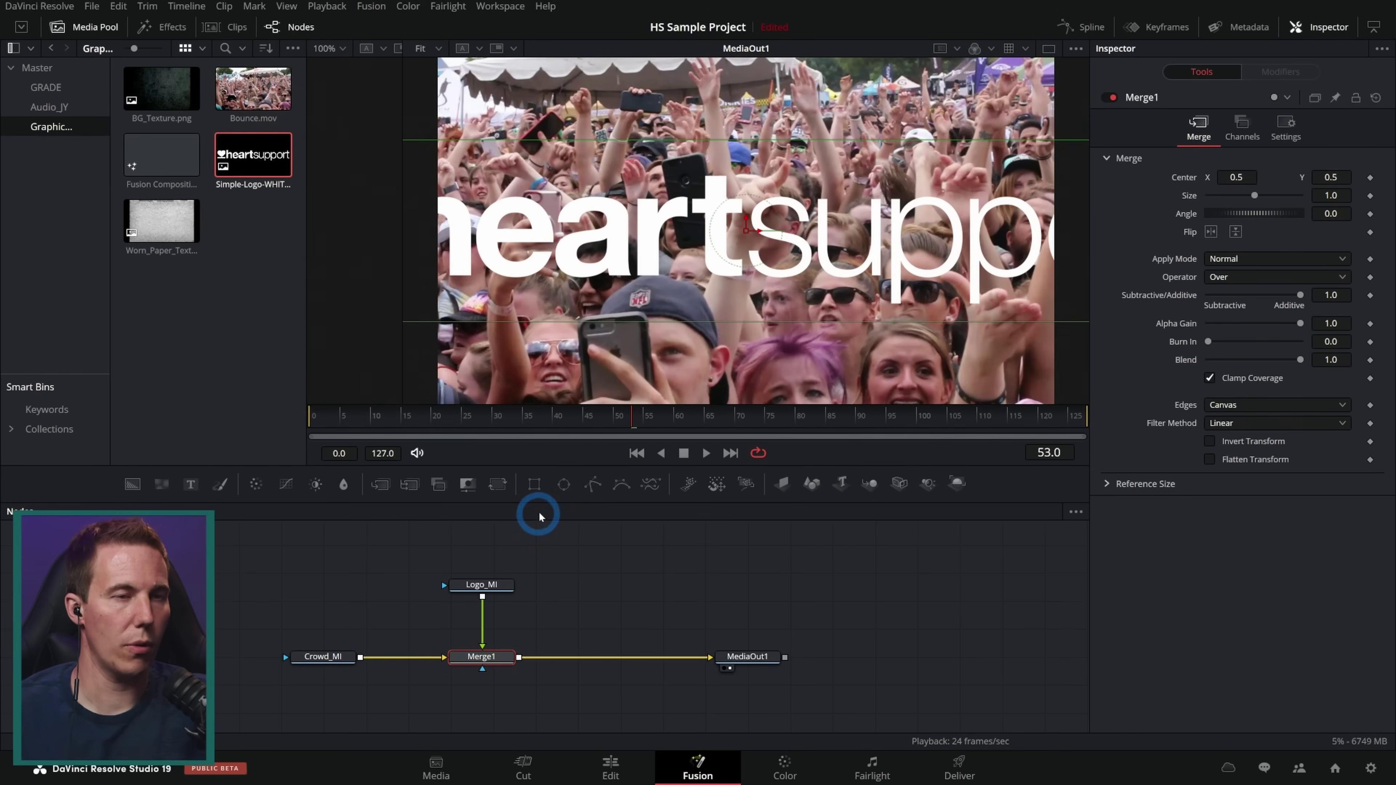
{"action": "left_click_drag", "start_coordinate": [502, 587], "coordinate": [495, 567]}
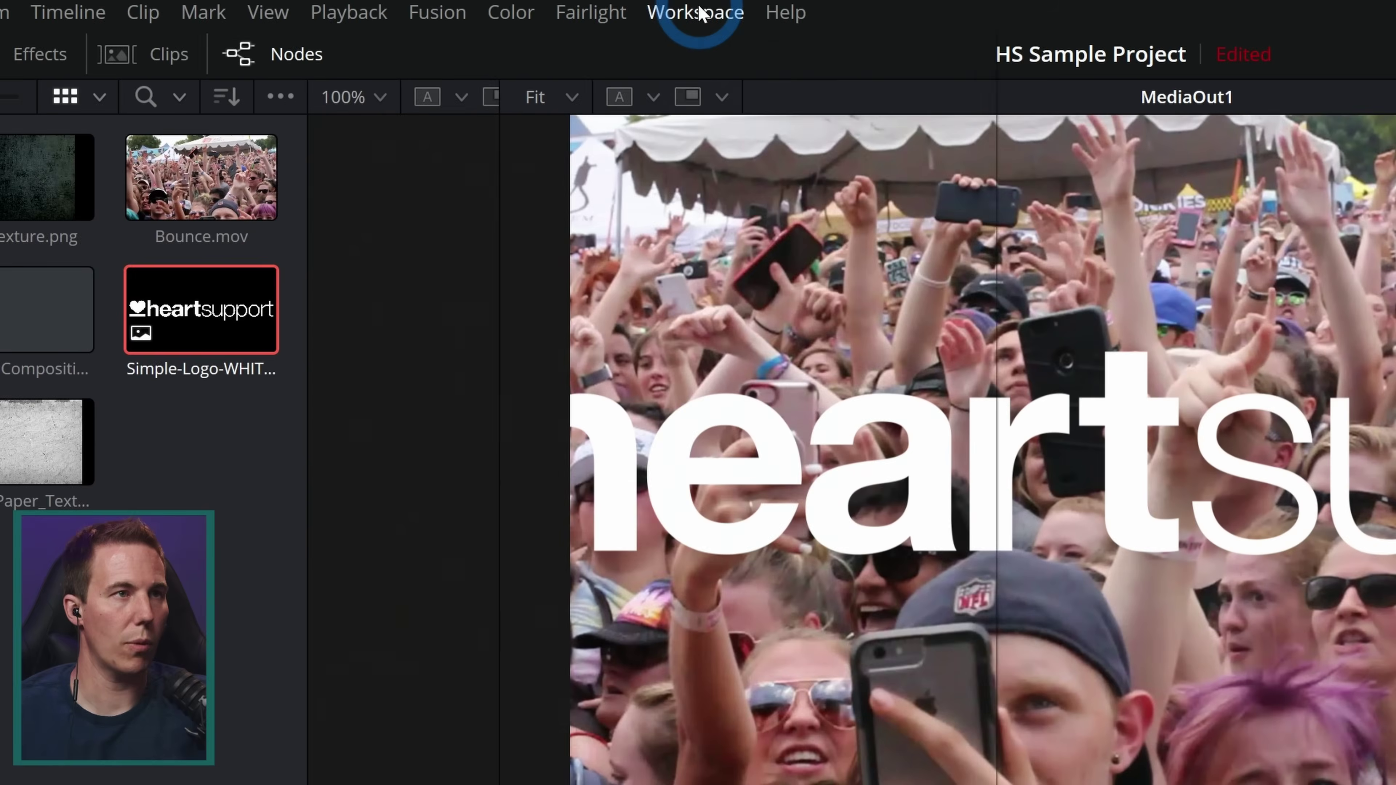
{"action": "left_click", "coordinate": [500, 6]}
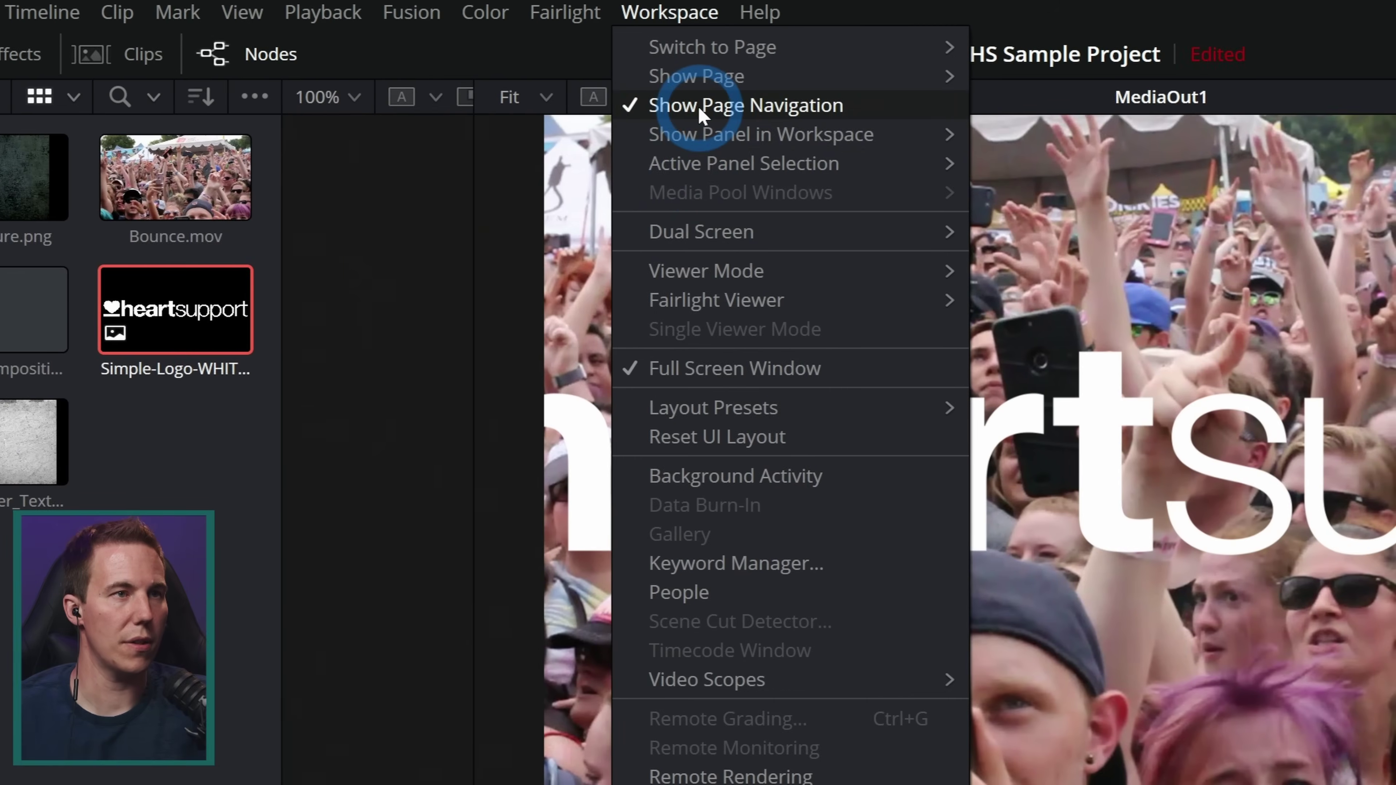
Step: Add a Transform node after Logo_MI using 'xf' and set its Size to 0.44
{"action": "left_click", "coordinate": [694, 105]}
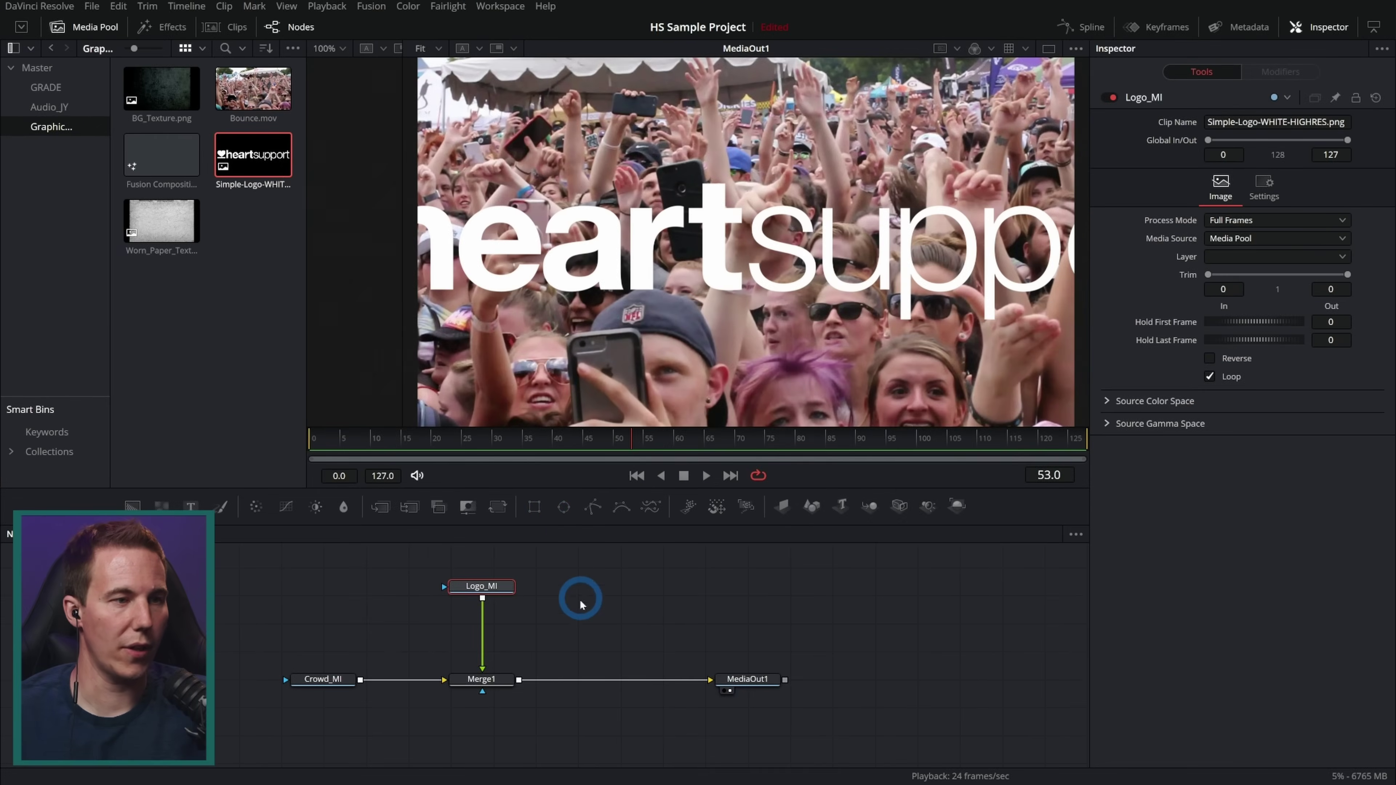
{"action": "left_click_drag", "start_coordinate": [581, 605], "coordinate": [755, 602]}
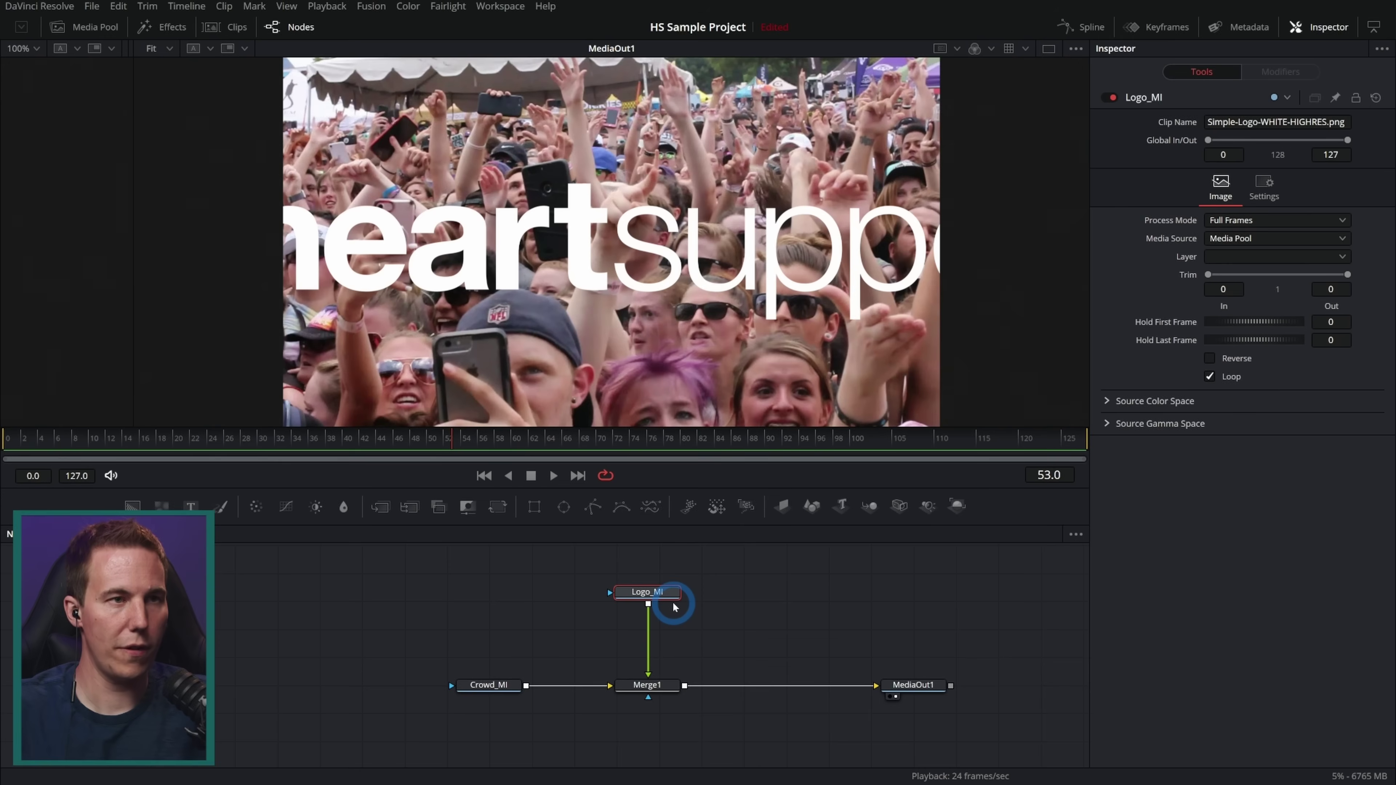
{"action": "key", "text": "shift+space"}
{"action": "type", "text": "xf"}
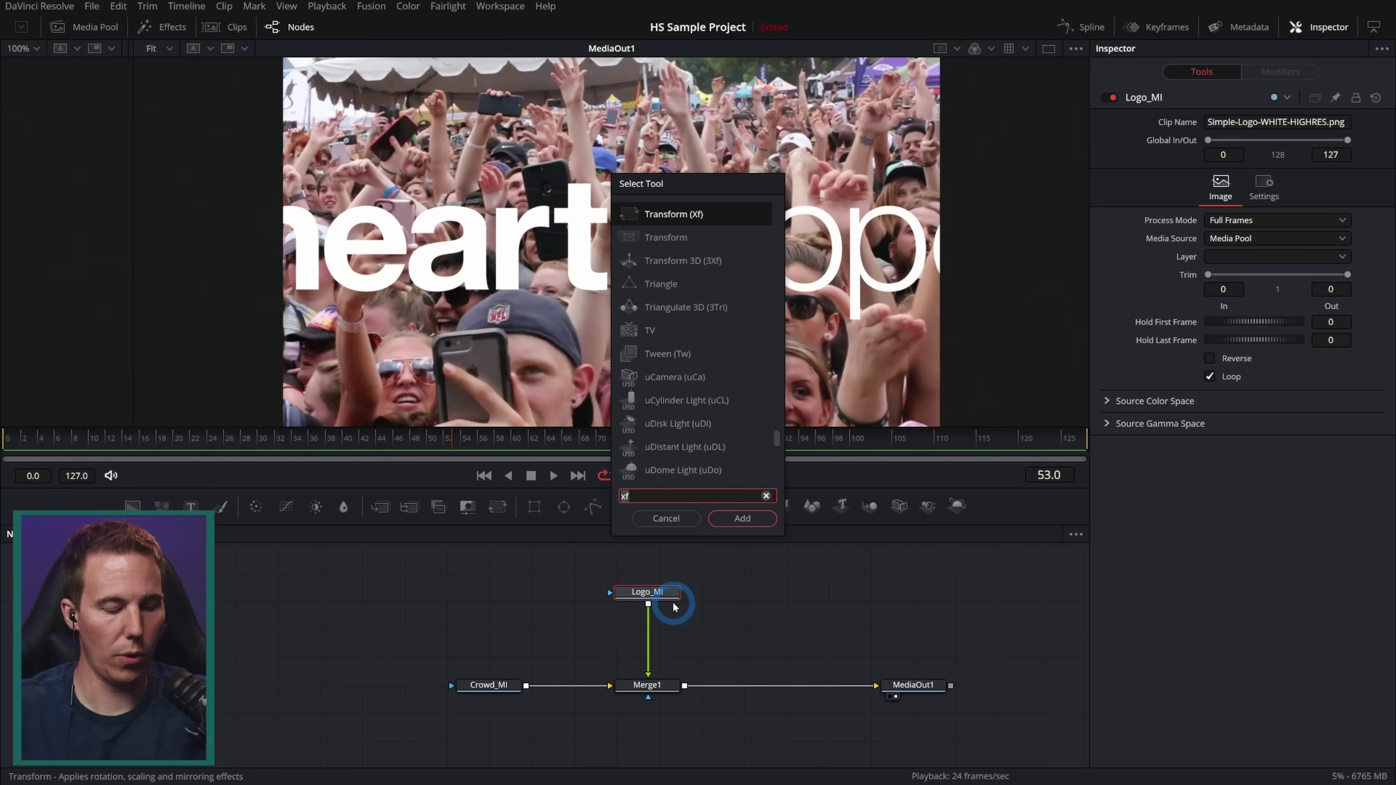
{"action": "key", "text": "Return"}
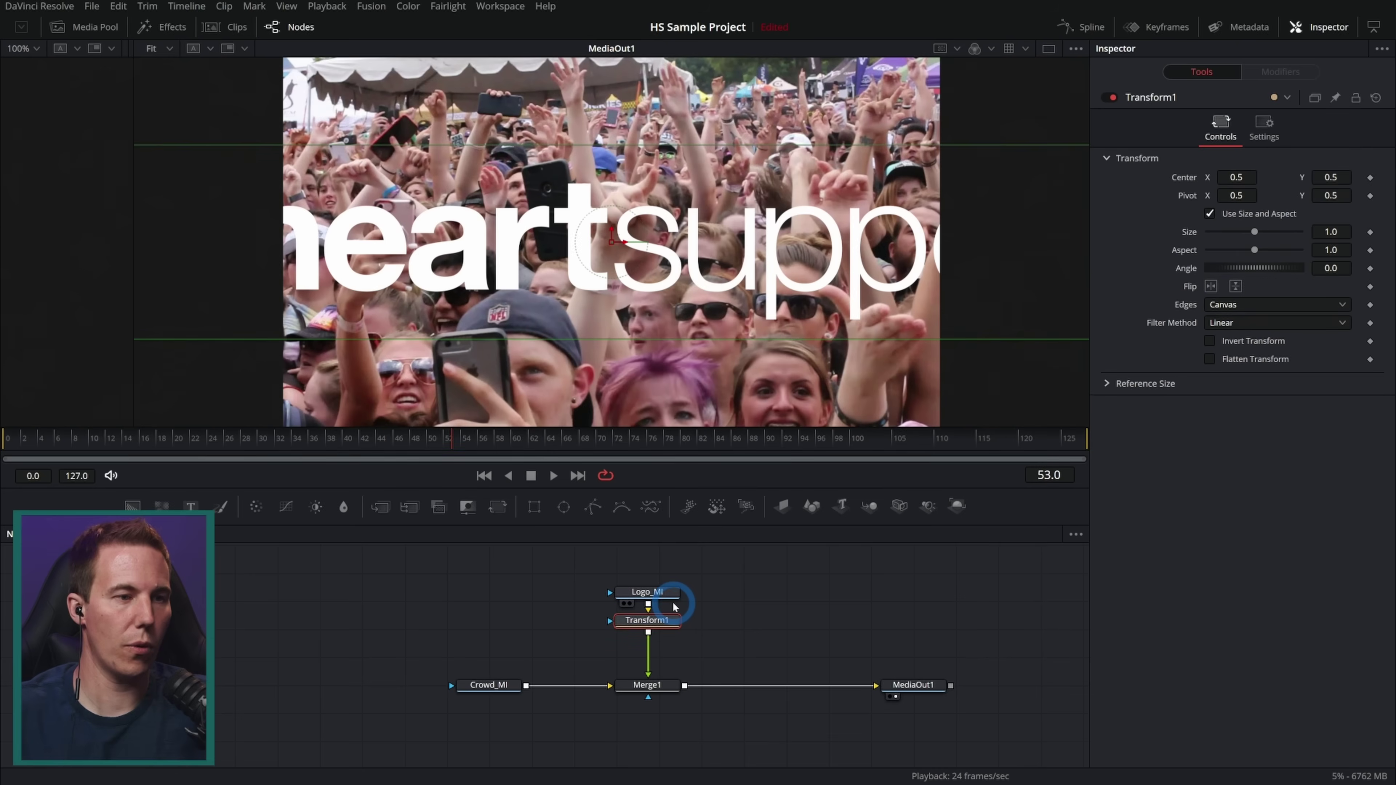
{"action": "left_click_drag", "start_coordinate": [1254, 236], "coordinate": [1232, 240]}
{"action": "left_click", "coordinate": [676, 348]}
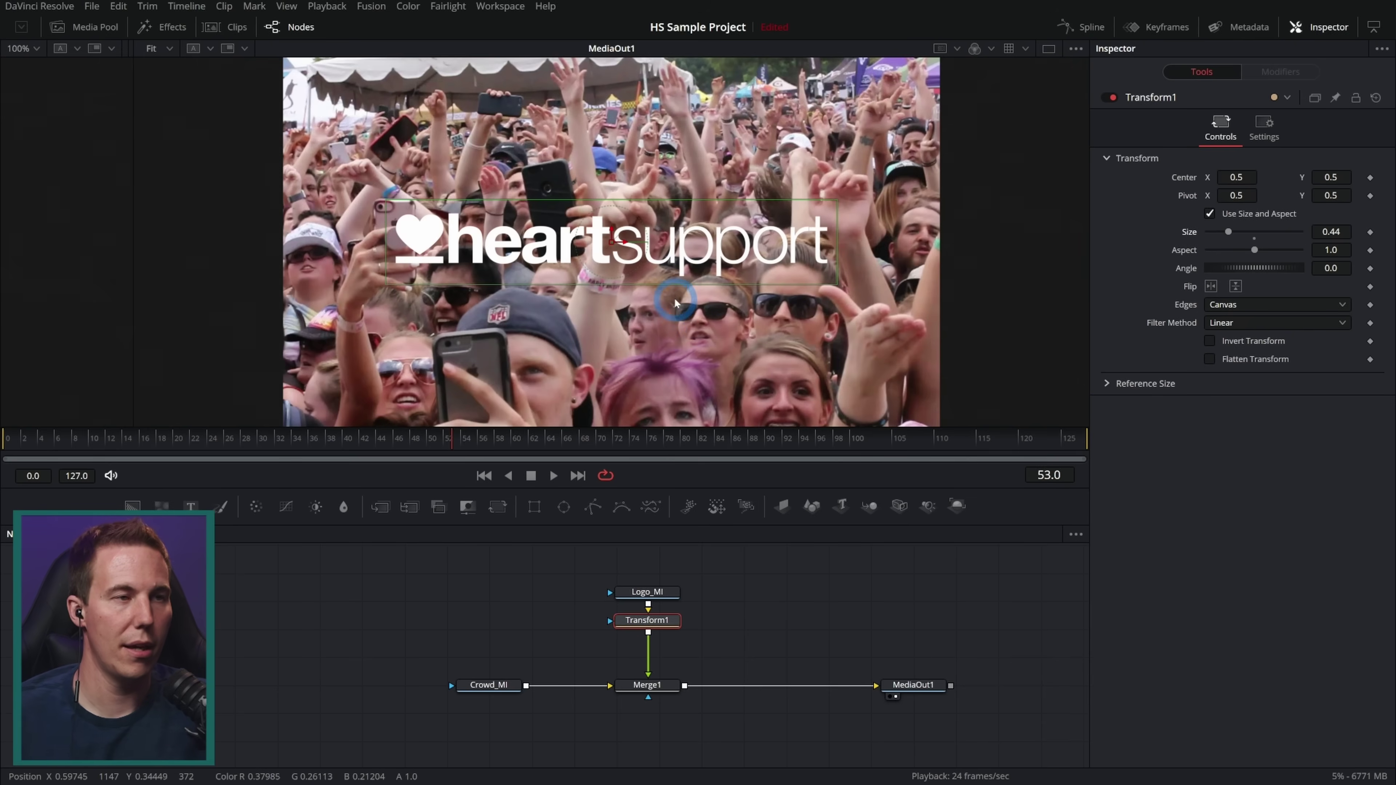
{"action": "left_click_drag", "start_coordinate": [452, 440], "coordinate": [311, 446]}
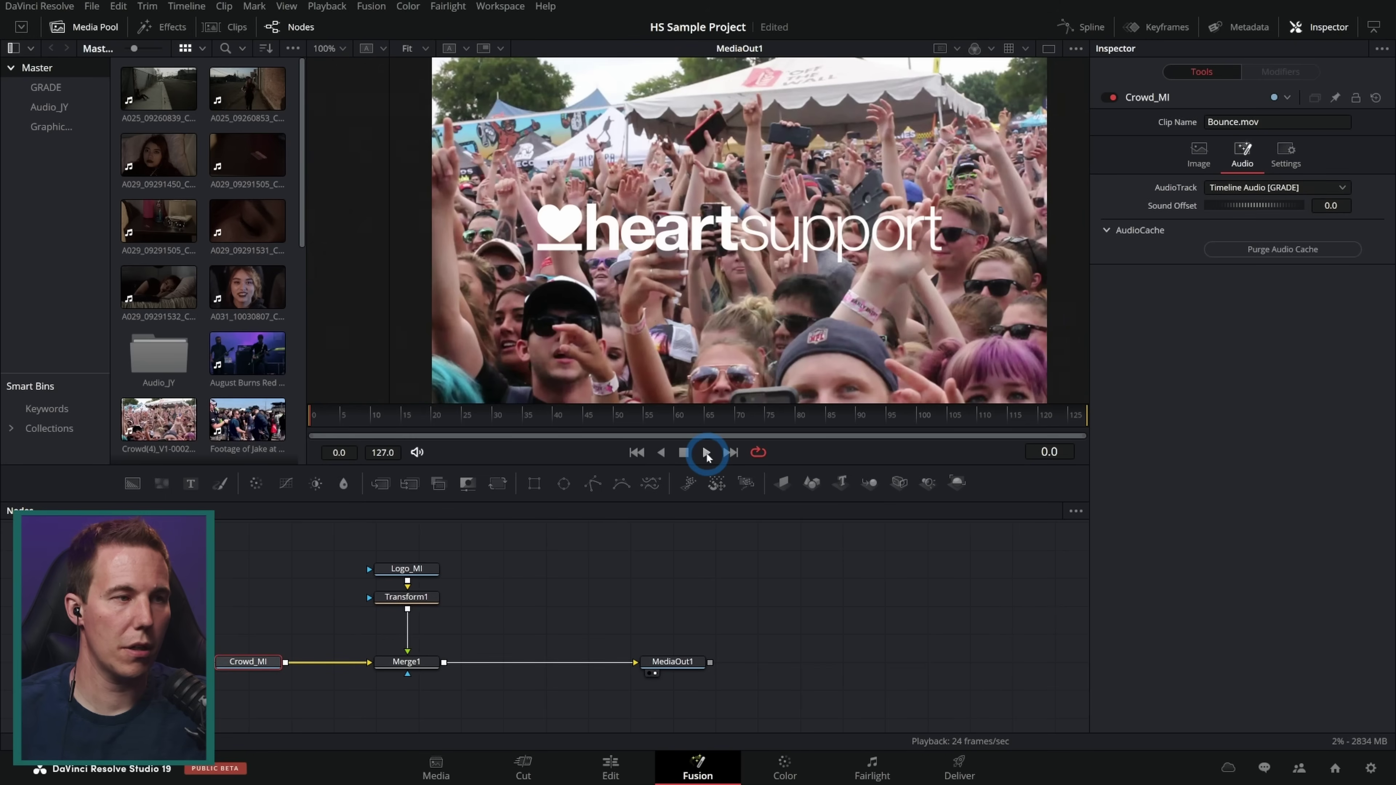
Step: Play the logo-over-crowd composite, stop near frame 73, and select Transform1
{"action": "left_click", "coordinate": [707, 453]}
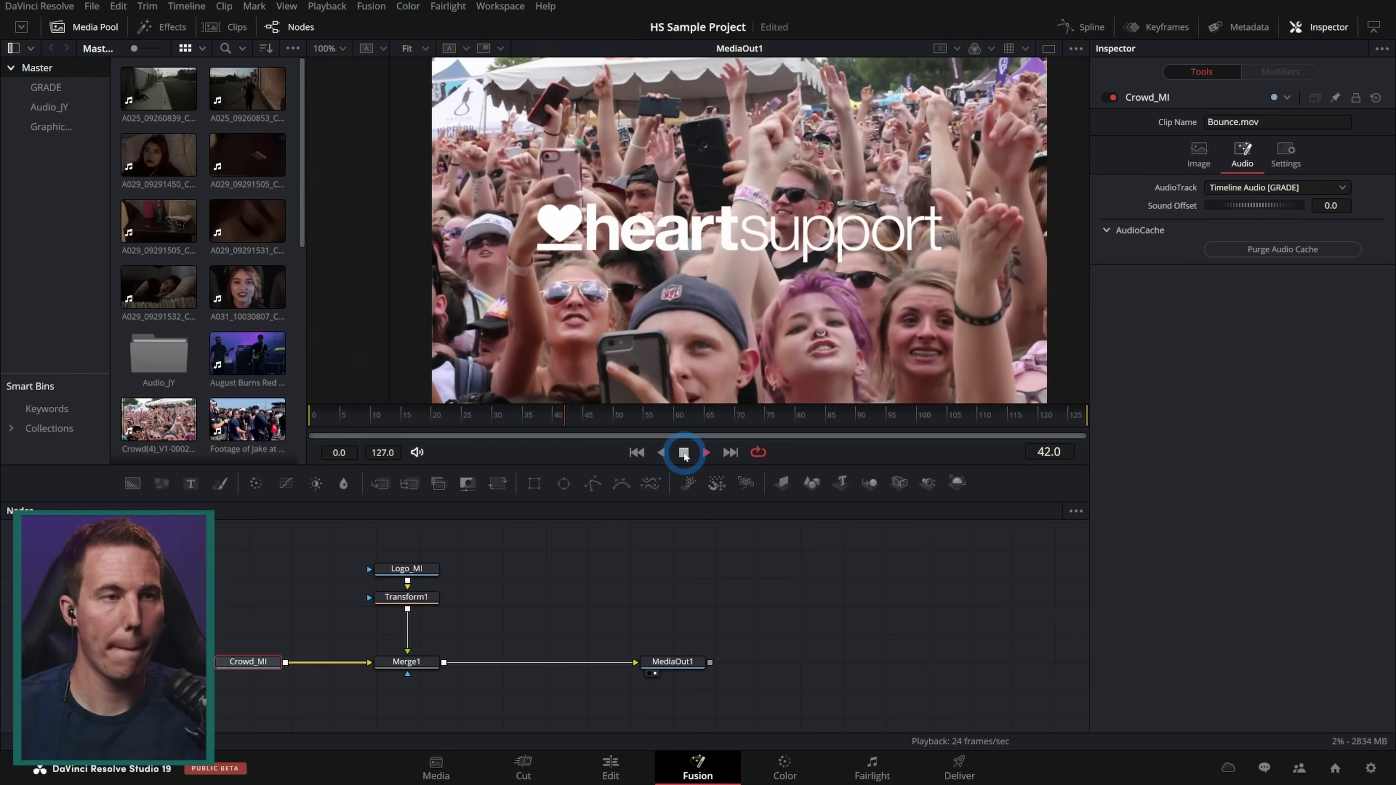
{"action": "left_click", "coordinate": [685, 453]}
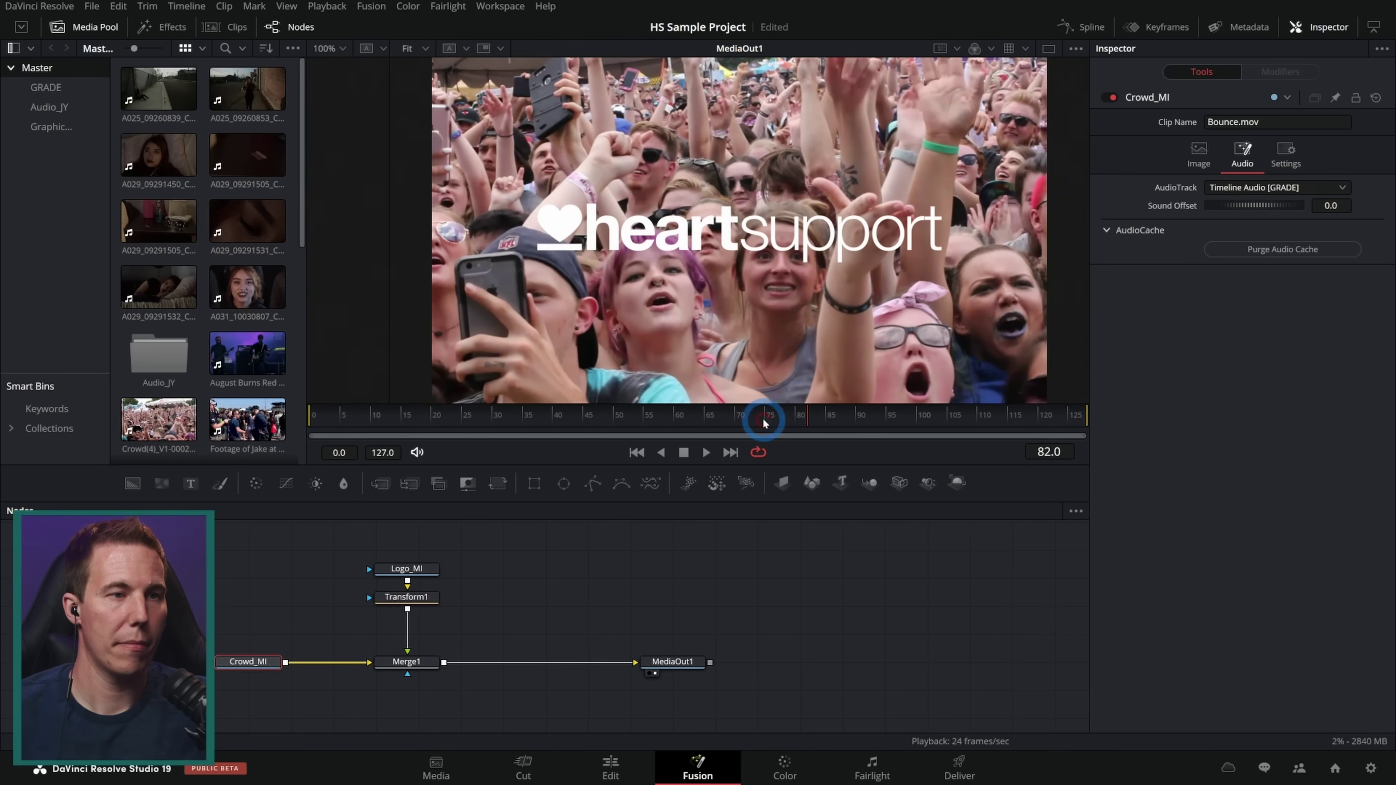
{"action": "left_click_drag", "start_coordinate": [752, 419], "coordinate": [737, 419]}
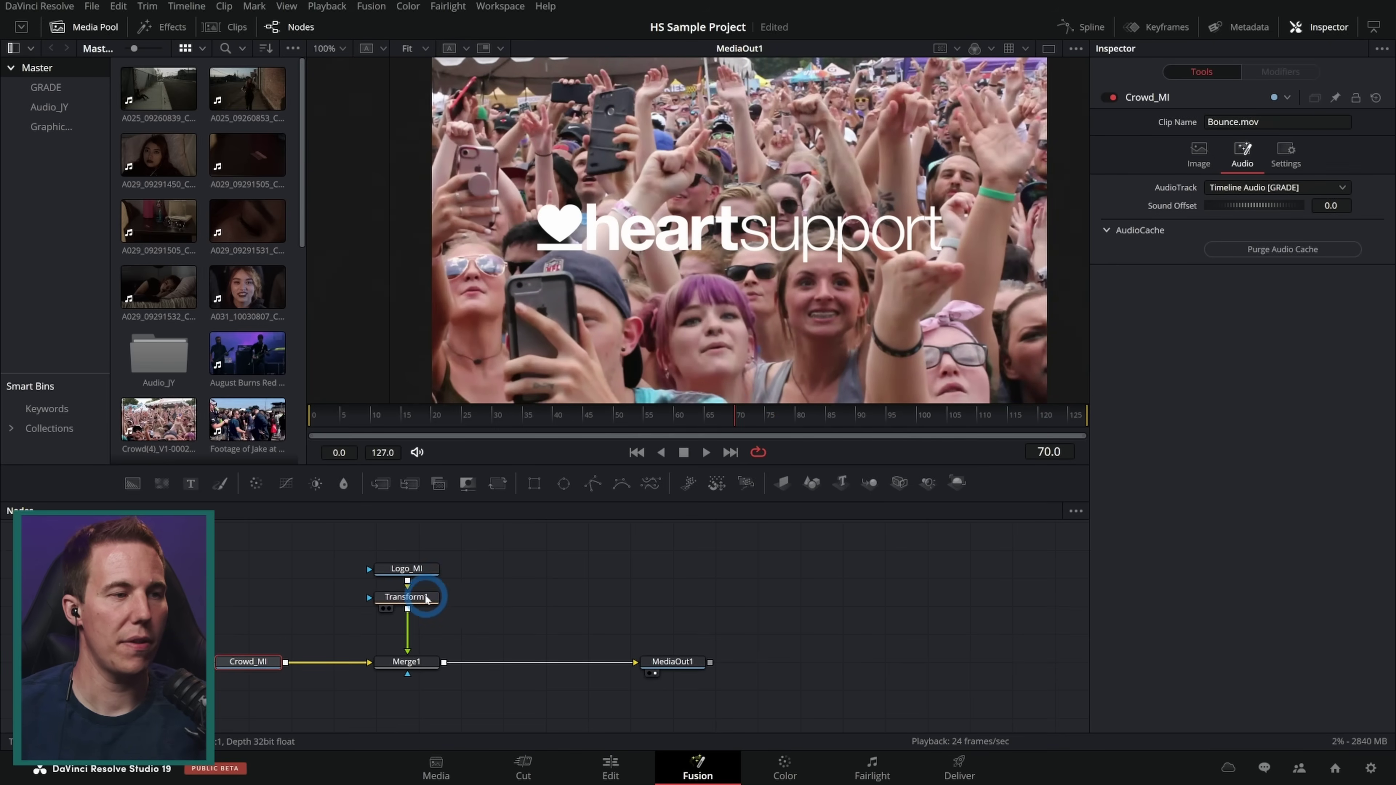
{"action": "left_click", "coordinate": [406, 596]}
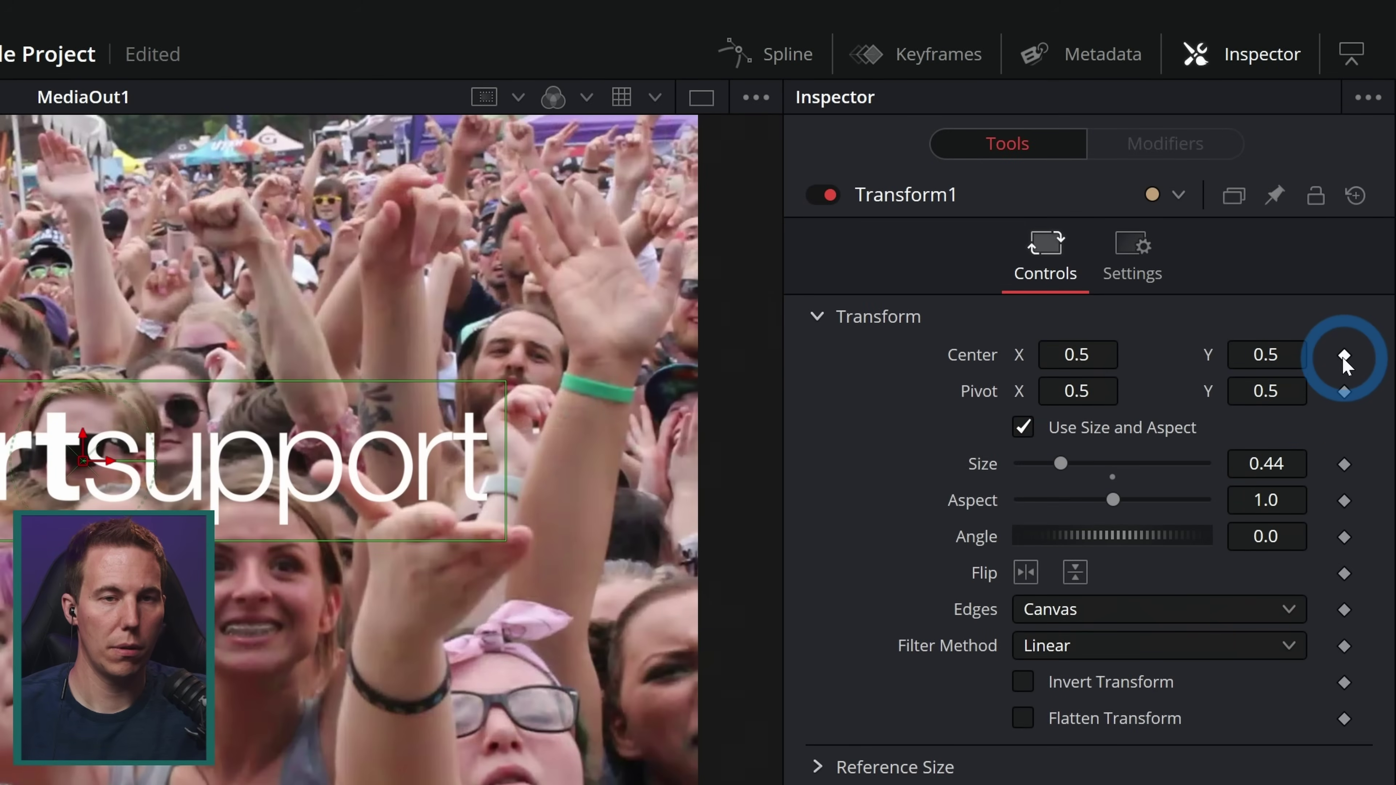
Step: Keyframe Transform1's Center and Size, then at frame 0 set Size 30 with Center far right
{"action": "left_click", "coordinate": [1344, 356]}
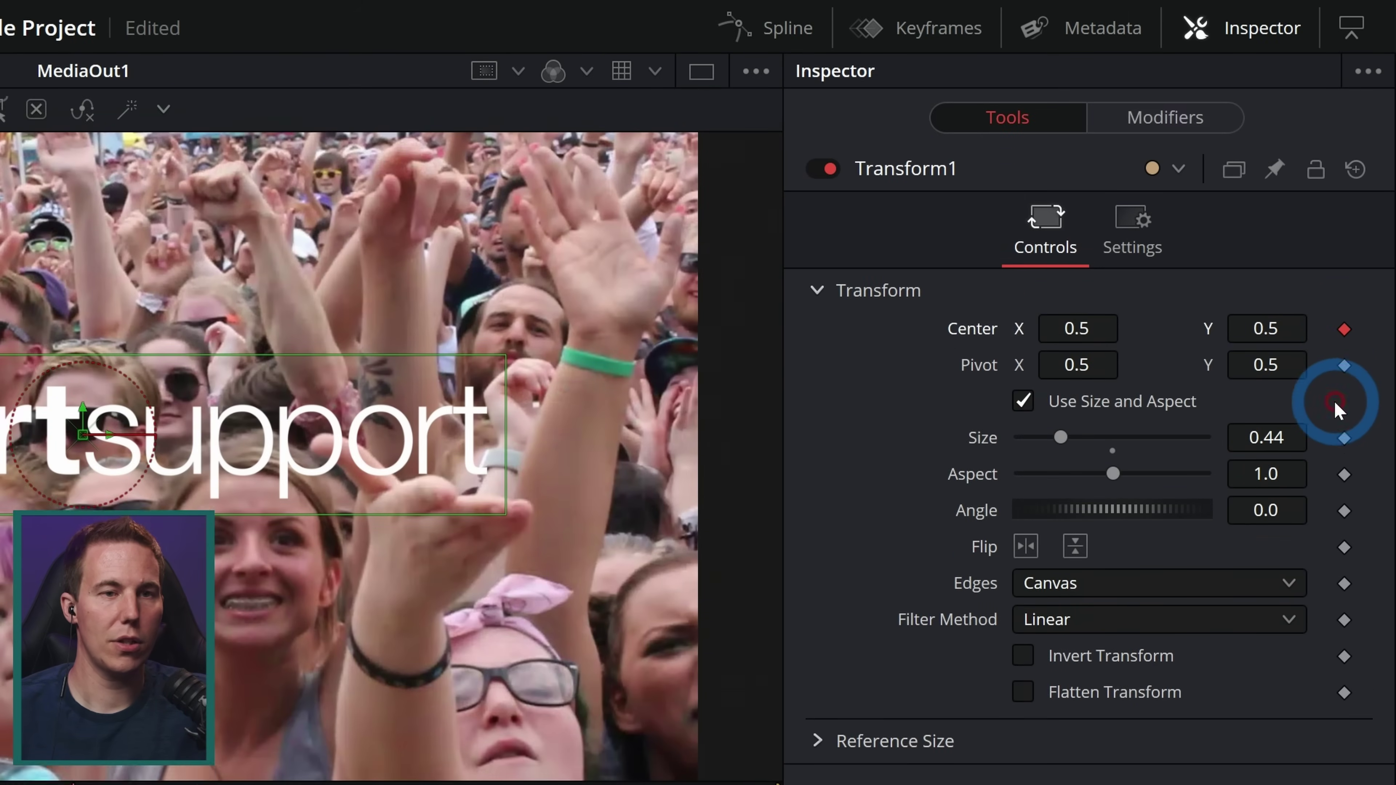
{"action": "left_click", "coordinate": [1344, 464]}
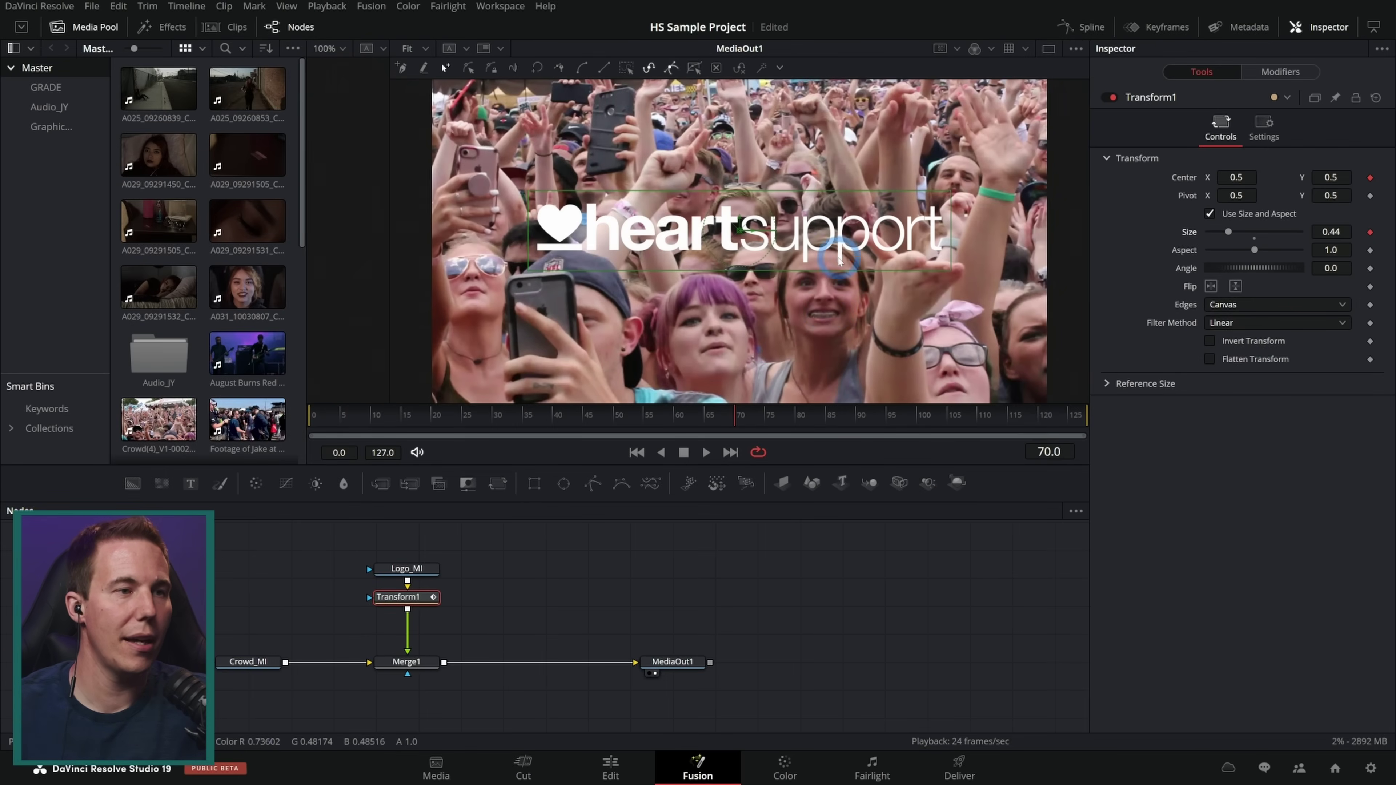
{"action": "left_click_drag", "start_coordinate": [705, 418], "coordinate": [172, 463]}
{"action": "scroll", "coordinate": [825, 292], "scroll_direction": "down", "scroll_amount": 3}
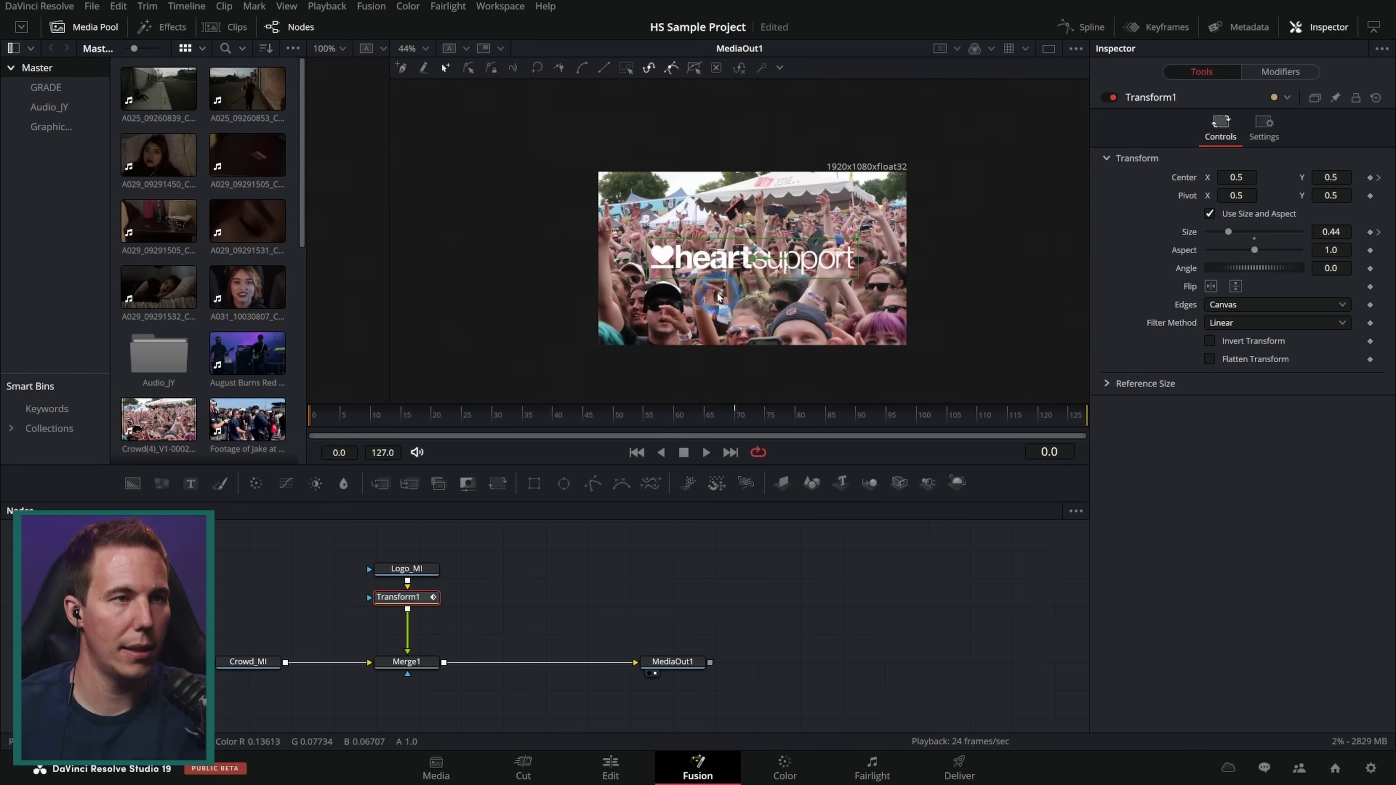
{"action": "left_click_drag", "start_coordinate": [1230, 231], "coordinate": [1342, 242]}
{"action": "left_click", "coordinate": [1341, 228]}
{"action": "type", "text": "10"}
{"action": "key", "text": "Return"}
{"action": "left_click_drag", "start_coordinate": [766, 261], "coordinate": [929, 258]}
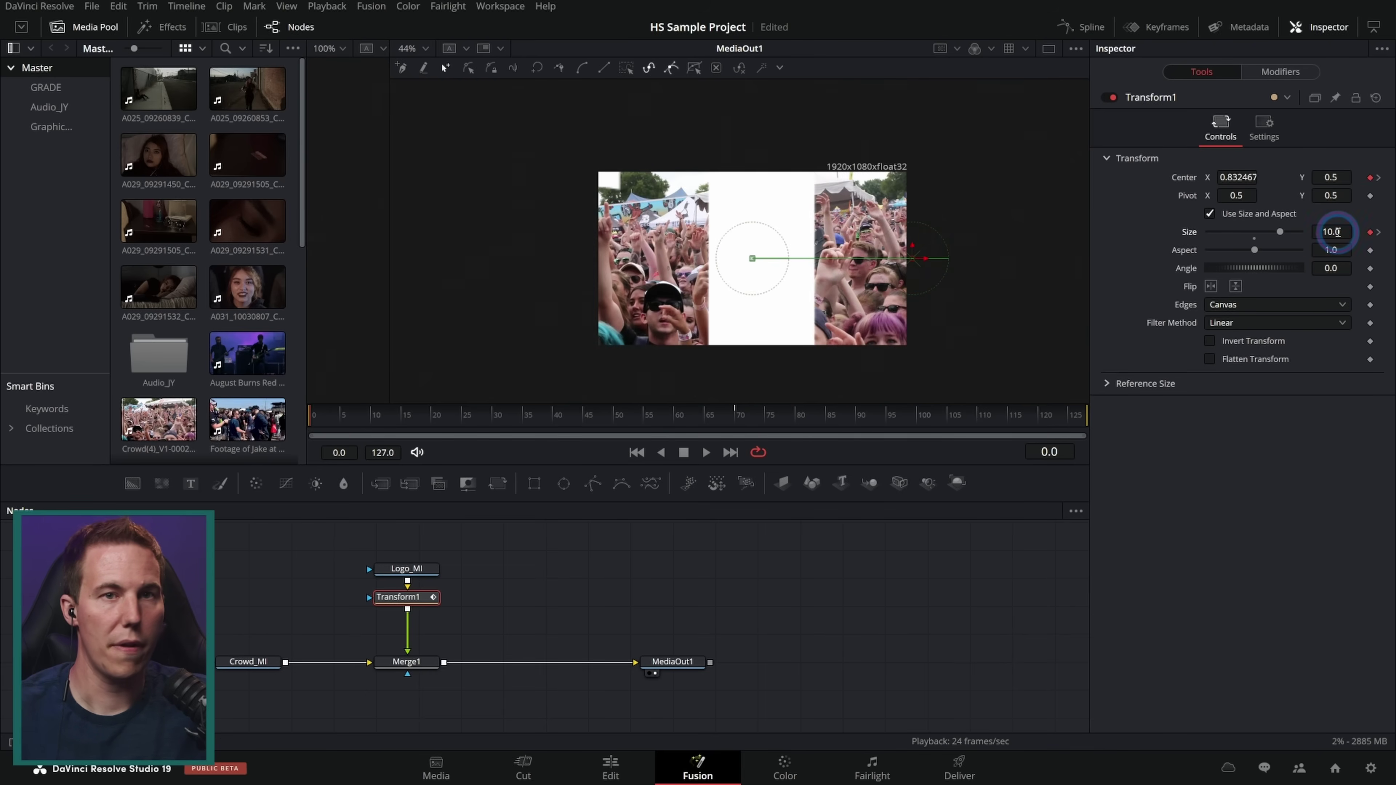
{"action": "type", "text": "30"}
{"action": "key", "text": "Return"}
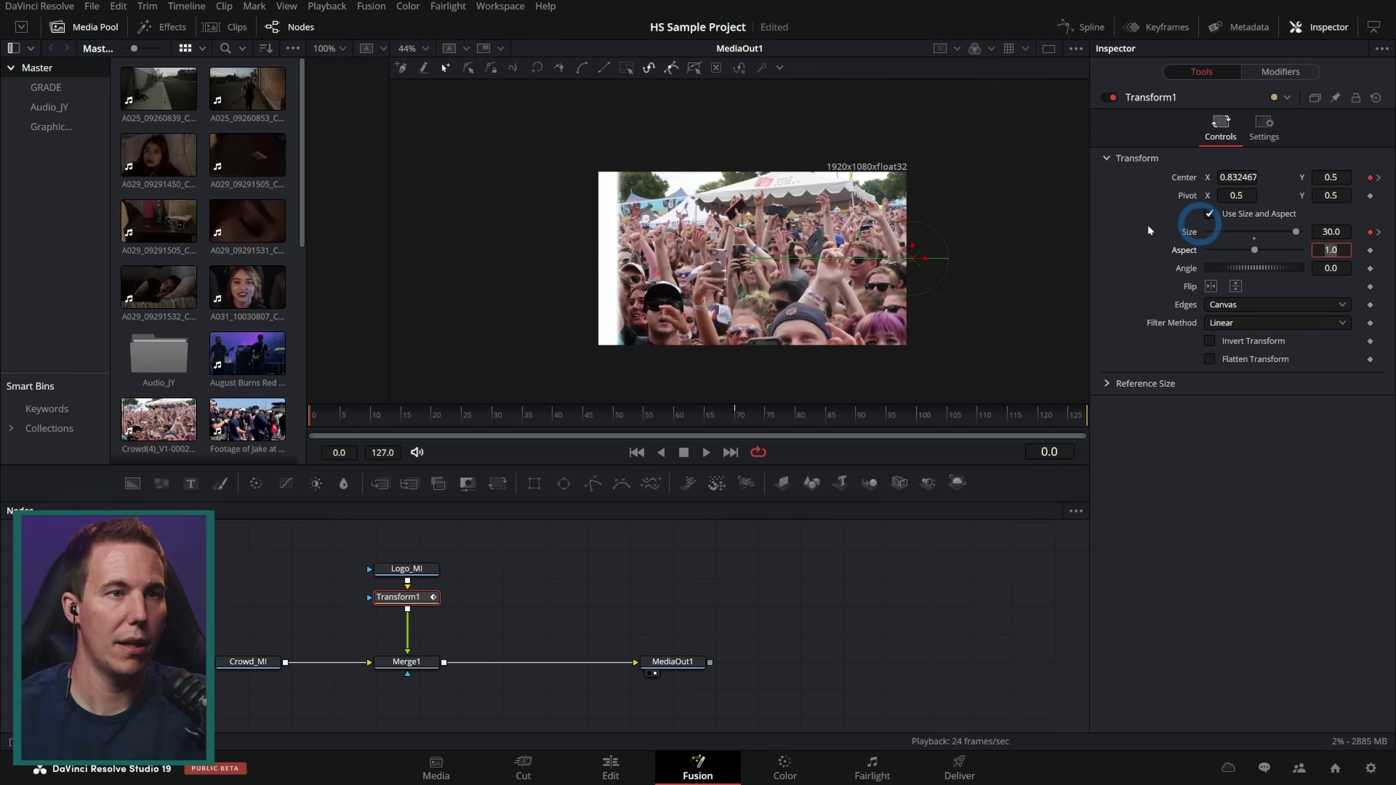
{"action": "left_click", "coordinate": [929, 259]}
{"action": "left_click_drag", "start_coordinate": [939, 264], "coordinate": [1212, 292]}
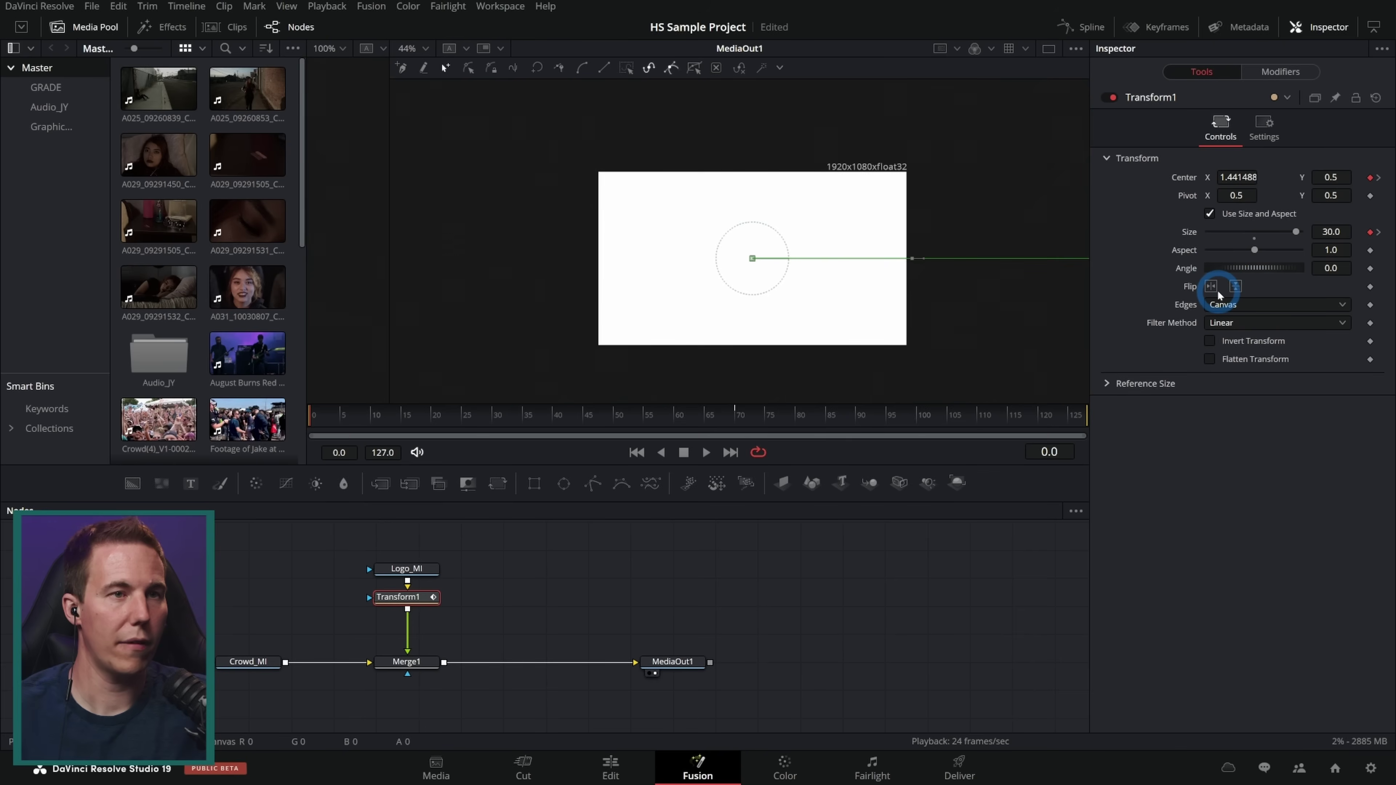
Step: Play back the logo shrinking from huge to 0.44 over the crowd
{"action": "left_click", "coordinate": [336, 422]}
{"action": "left_click_drag", "start_coordinate": [336, 423], "coordinate": [186, 472]}
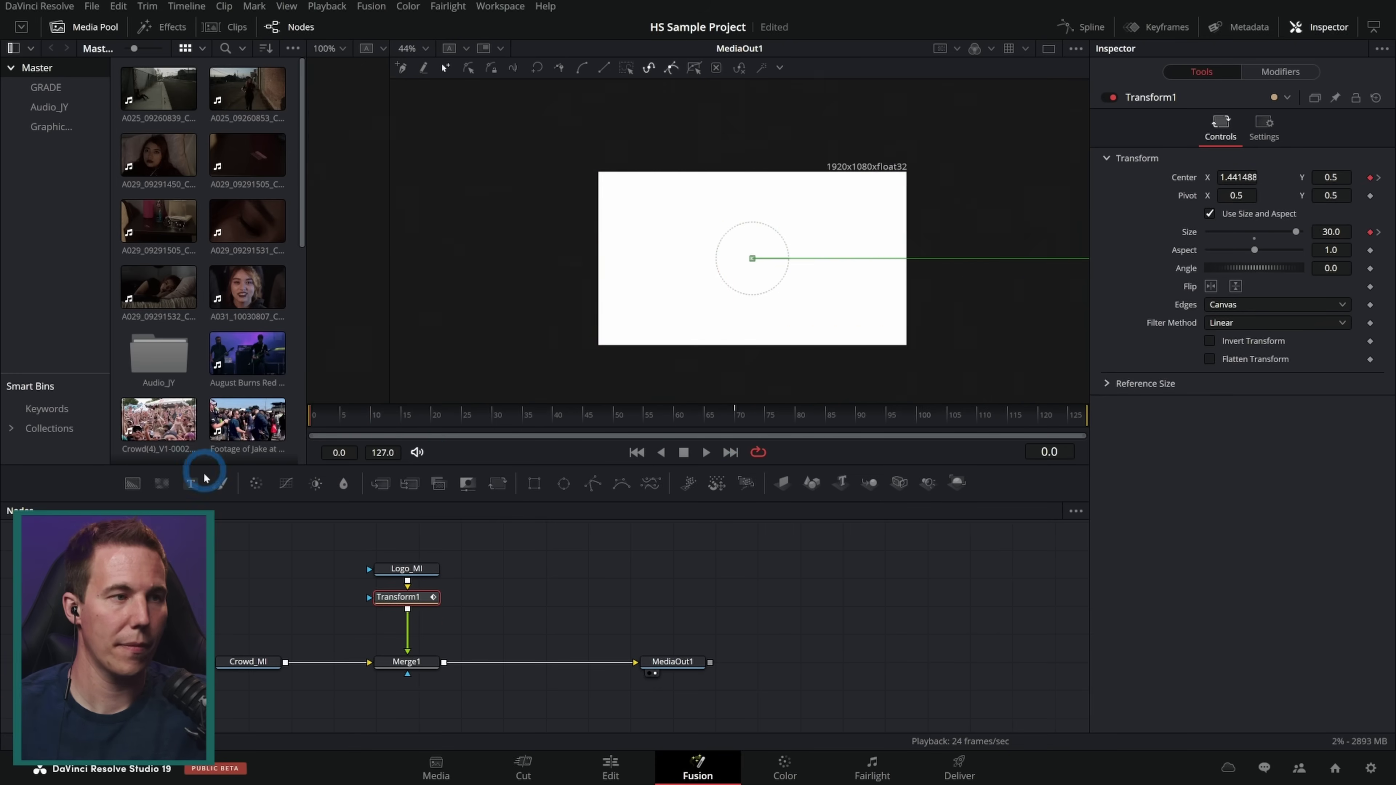
{"action": "left_click", "coordinate": [706, 452]}
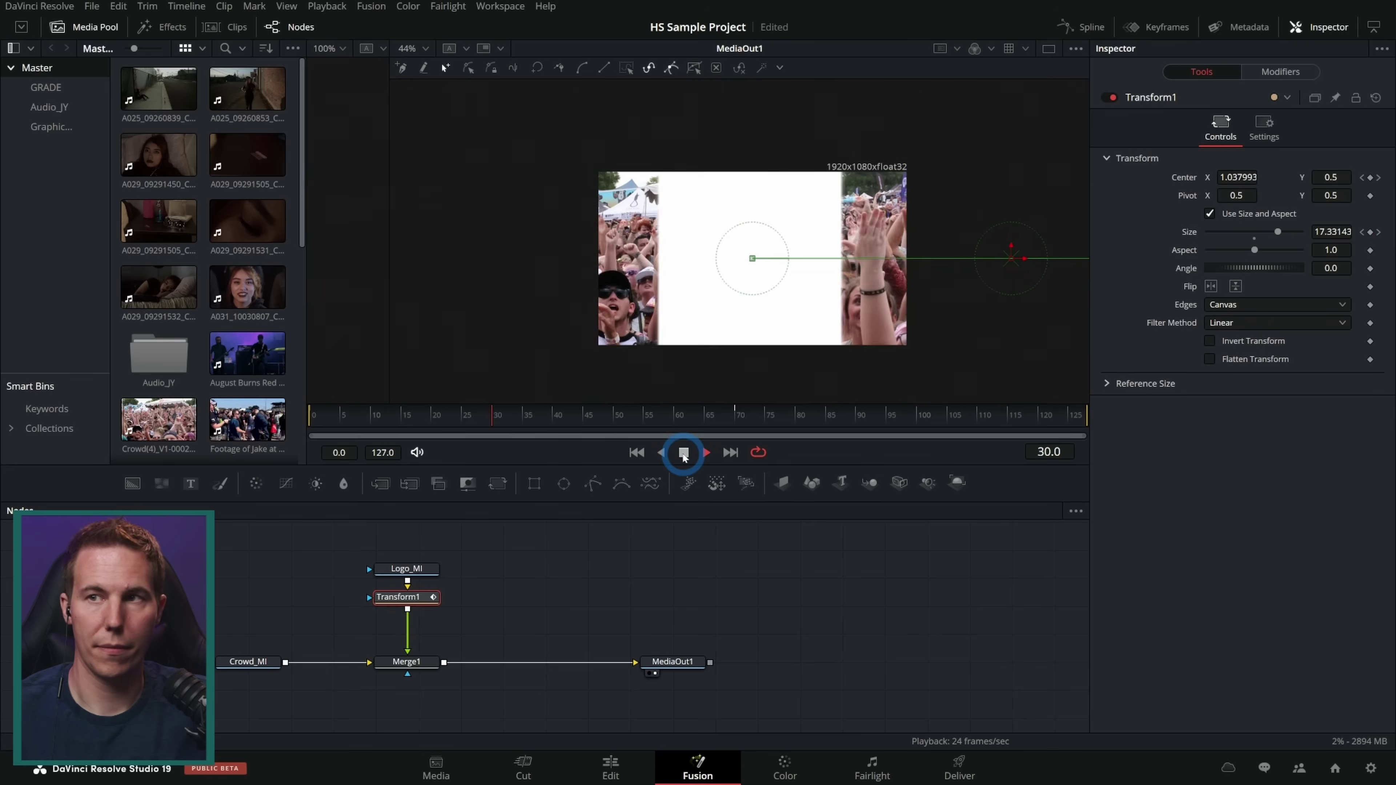
{"action": "left_click", "coordinate": [684, 452]}
{"action": "left_click_drag", "start_coordinate": [554, 418], "coordinate": [135, 466]}
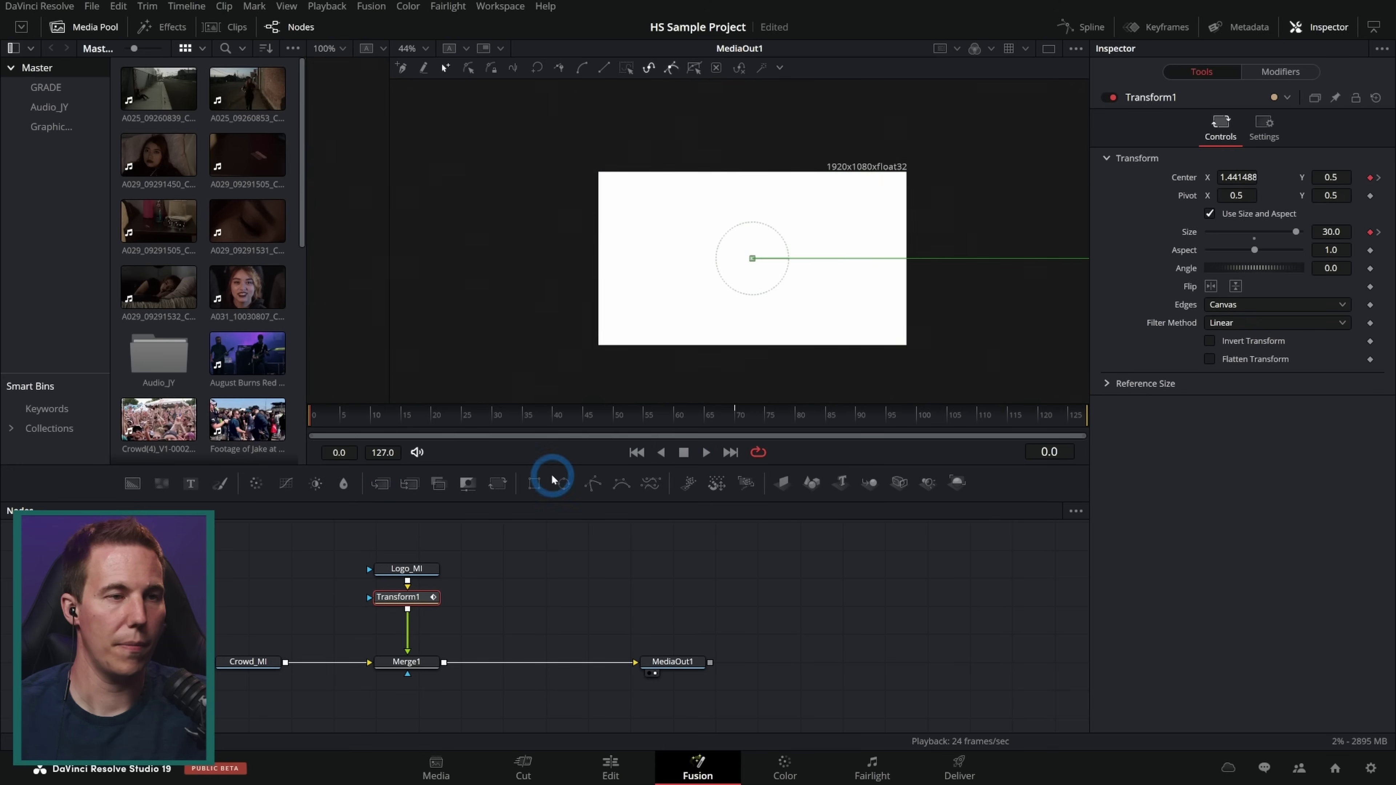
{"action": "left_click", "coordinate": [377, 418]}
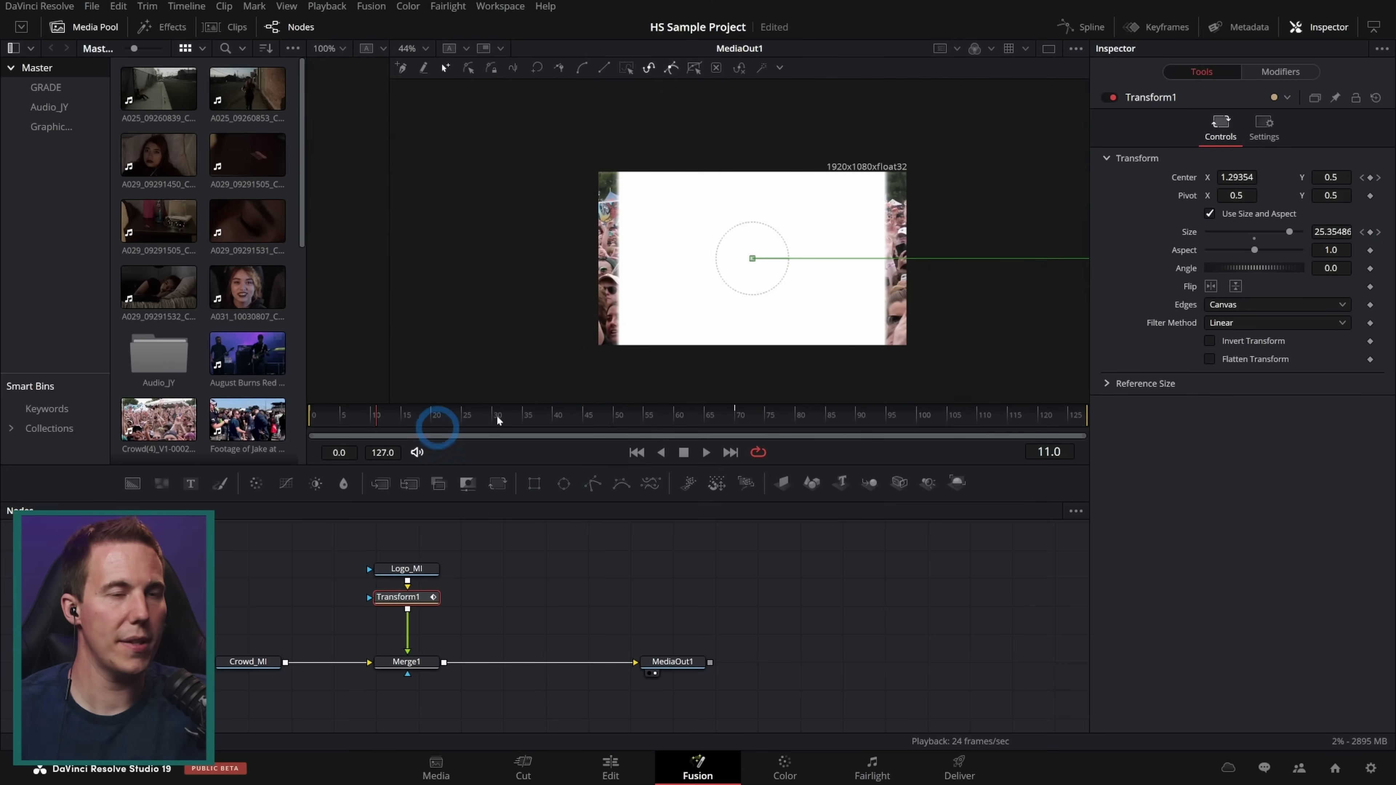
Step: Inspect the early frames at 200% zoom, then fit the frame and scrub around frame 7
{"action": "left_click", "coordinate": [413, 48]}
{"action": "left_click", "coordinate": [348, 156]}
{"action": "left_click", "coordinate": [387, 426]}
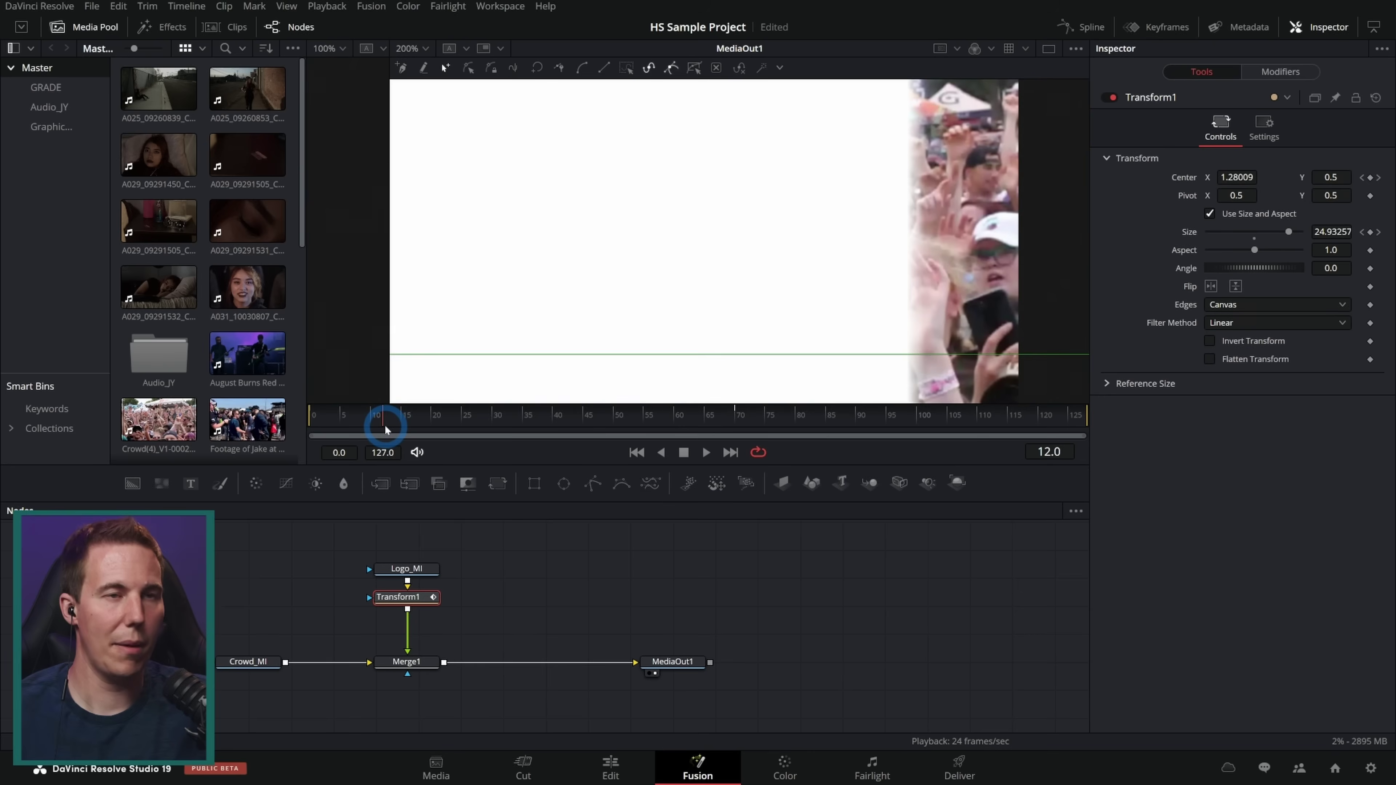
{"action": "left_click_drag", "start_coordinate": [779, 224], "coordinate": [636, 240]}
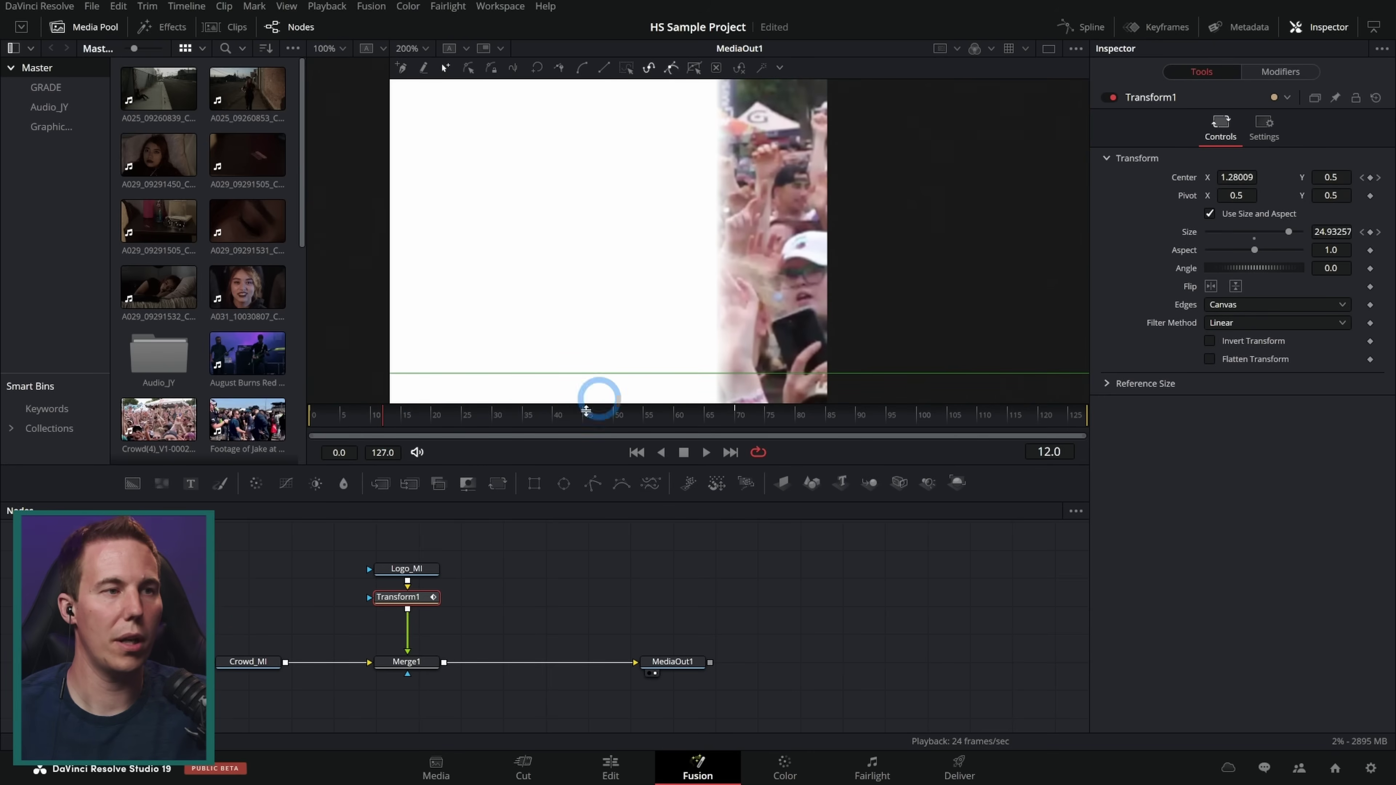
{"action": "left_click_drag", "start_coordinate": [377, 418], "coordinate": [354, 418]}
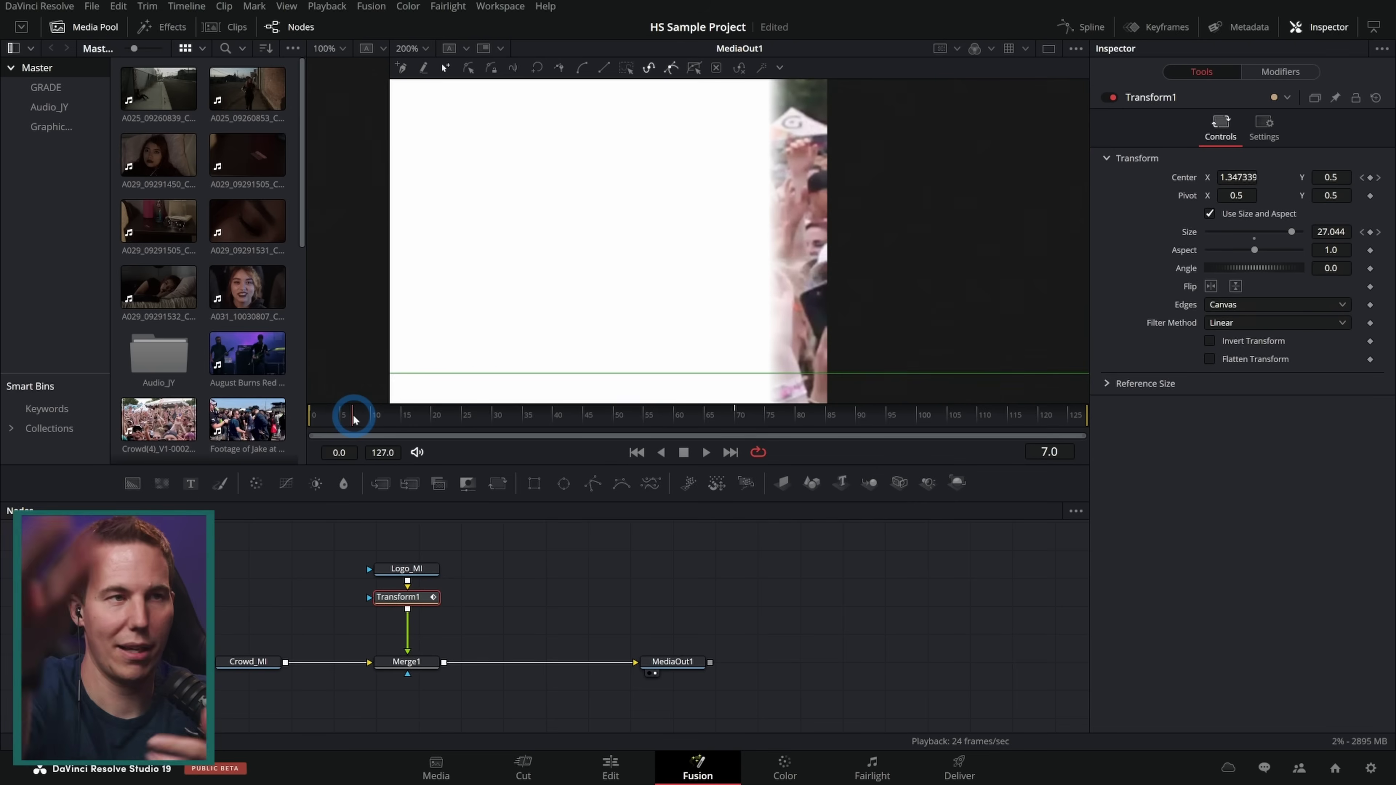
{"action": "key", "text": "shift+f"}
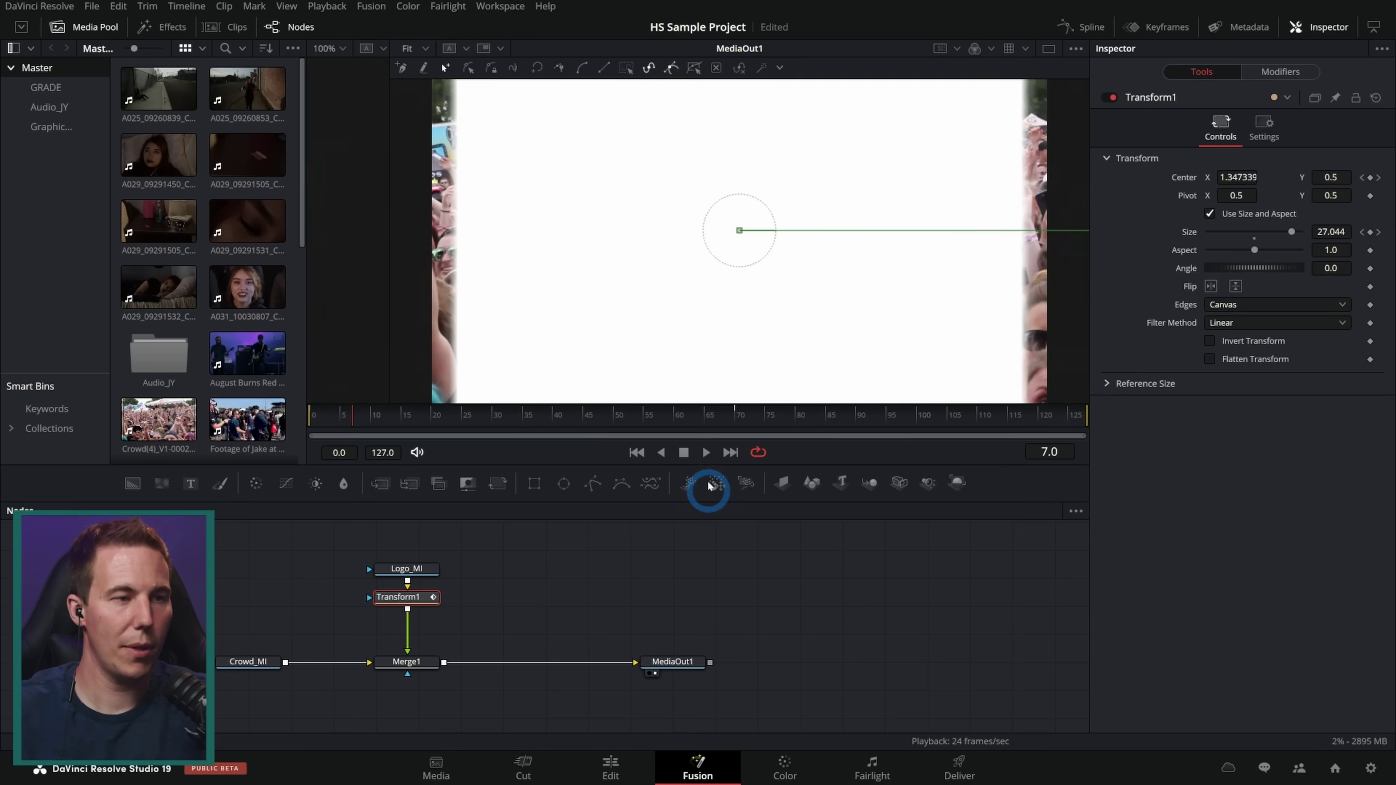
{"action": "left_click_drag", "start_coordinate": [384, 435], "coordinate": [731, 431]}
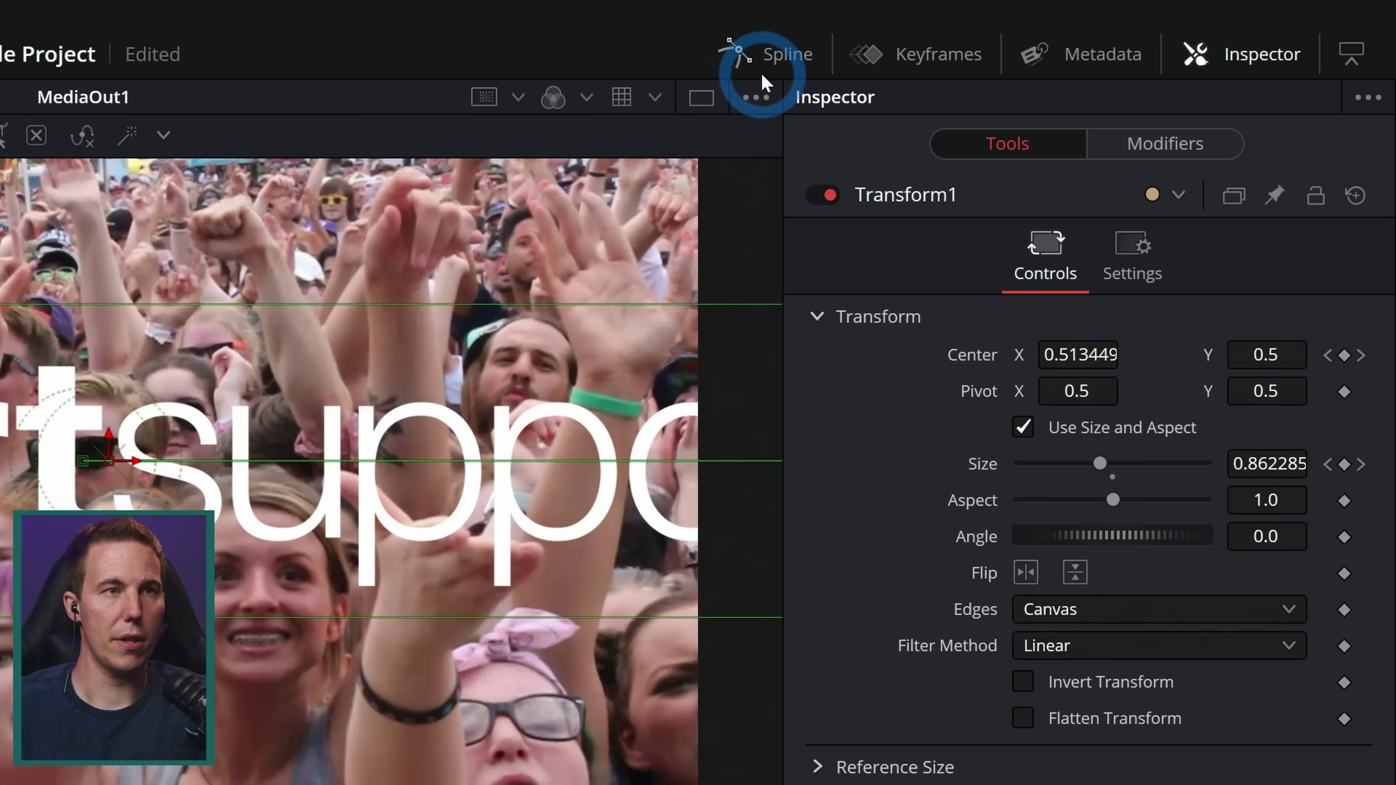
Step: Smooth the final Size and Displacement keyframes in the Spline editor
{"action": "left_click", "coordinate": [774, 58]}
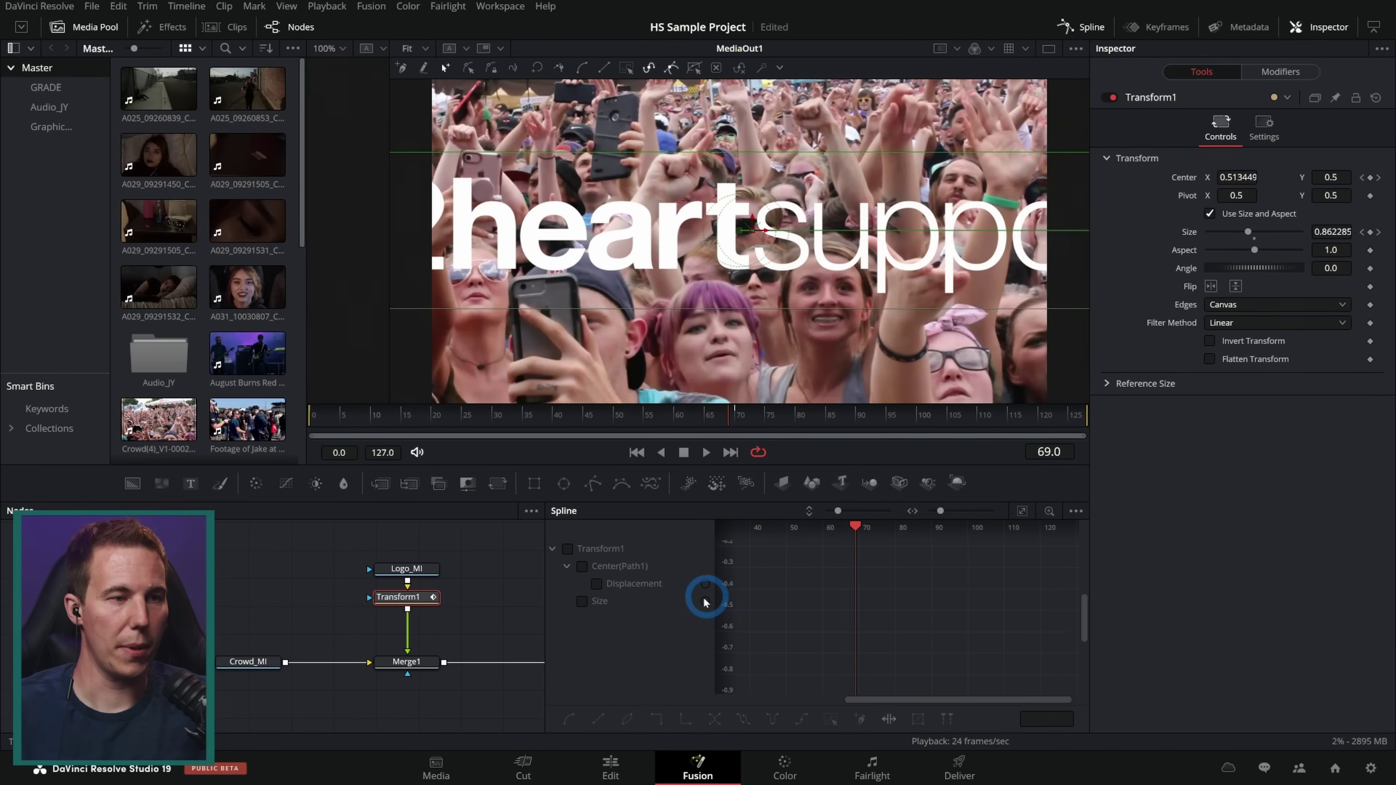
{"action": "left_click", "coordinate": [599, 603]}
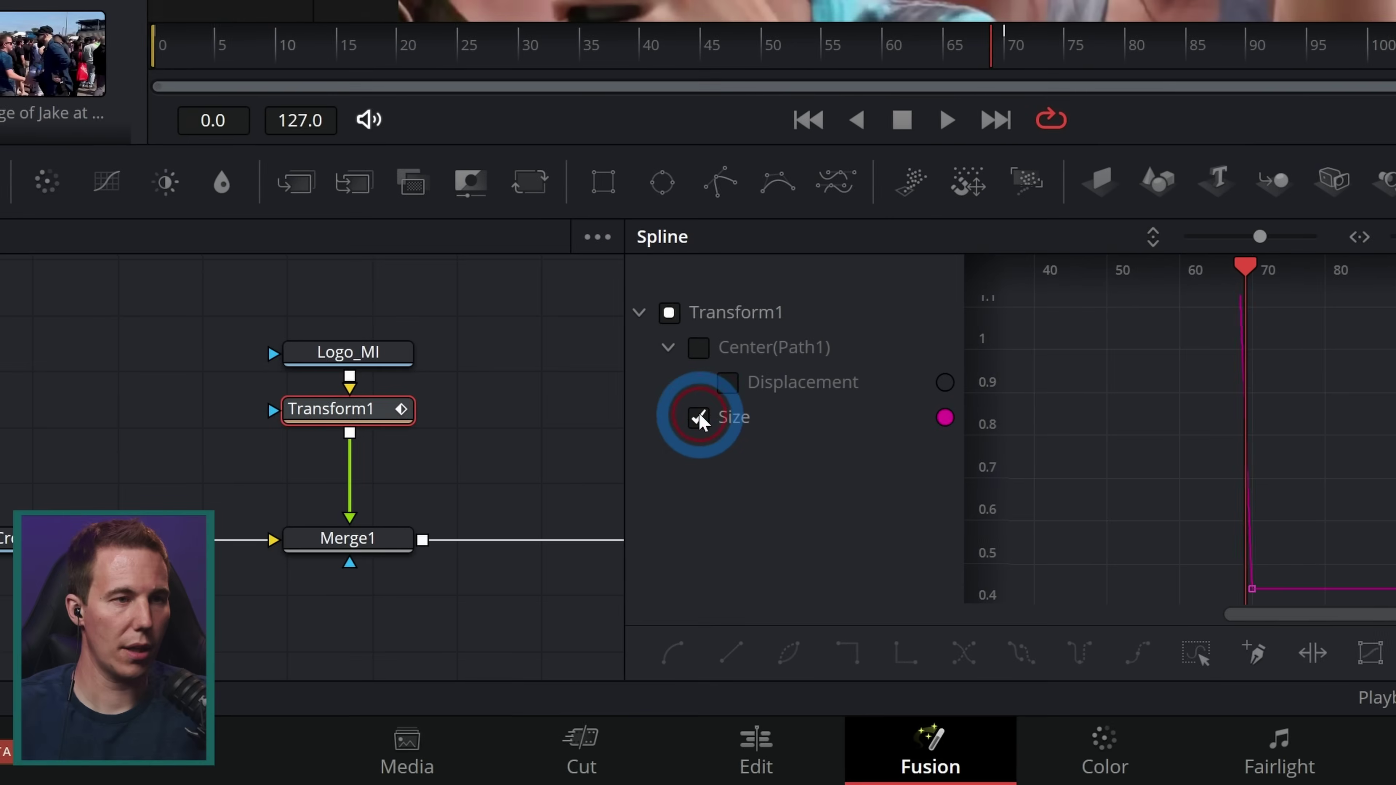
{"action": "left_click", "coordinate": [597, 583]}
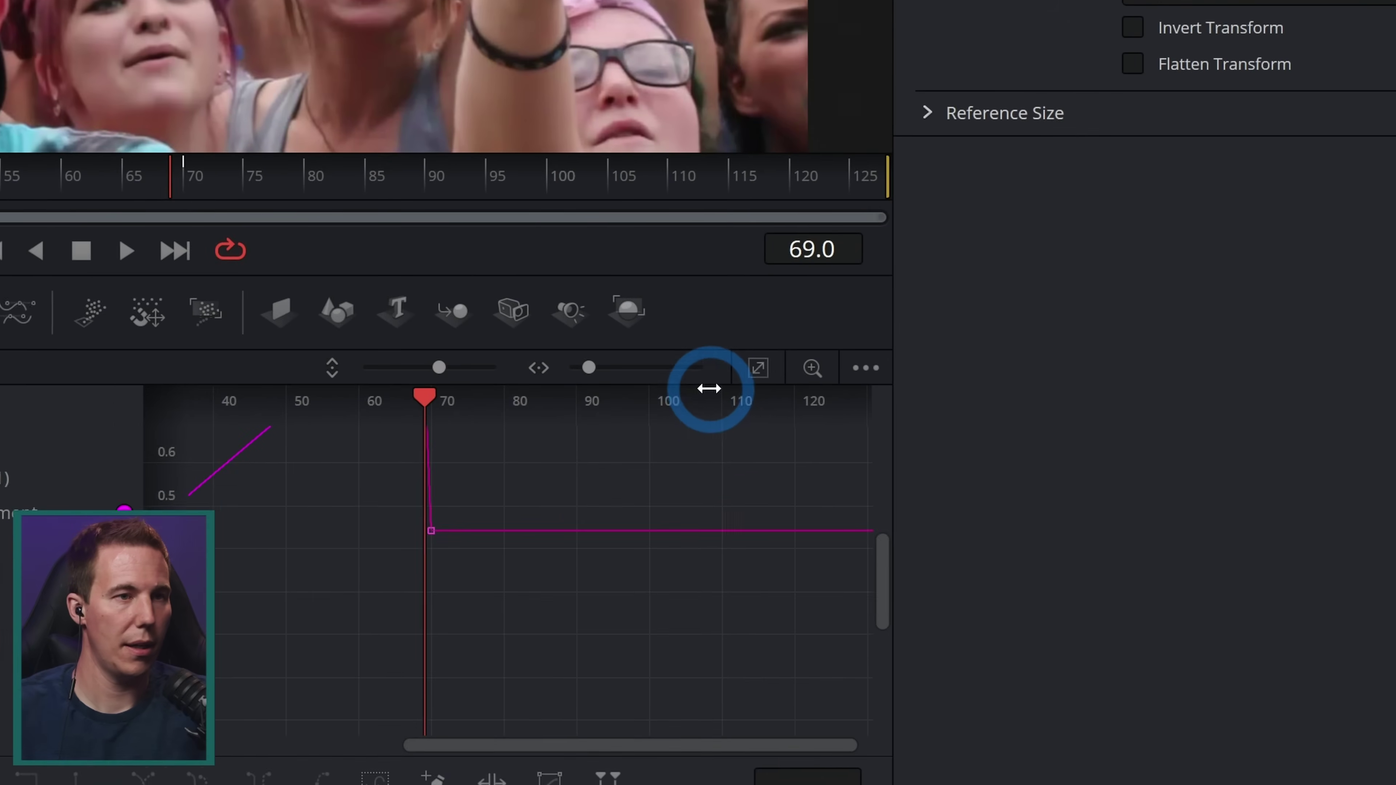
{"action": "left_click", "coordinate": [699, 391]}
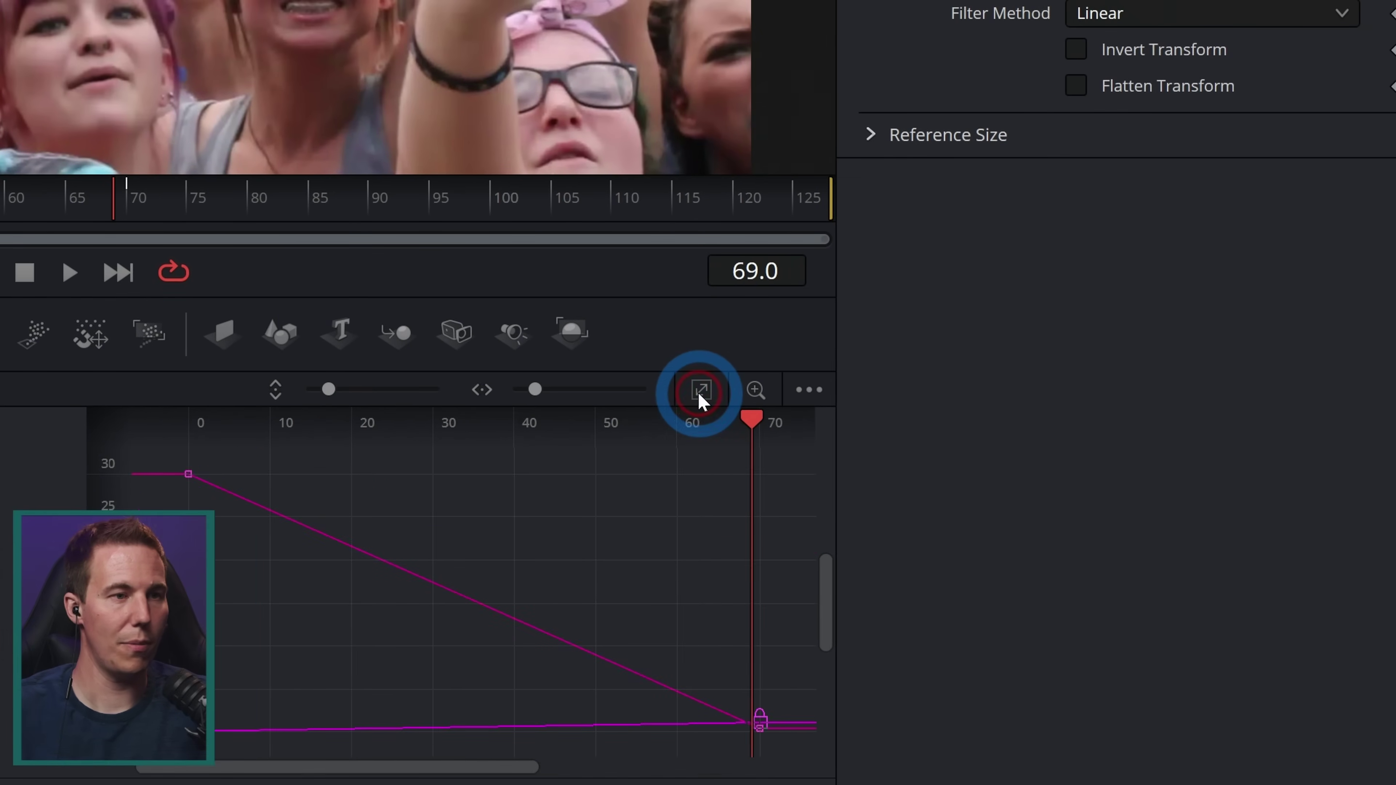
{"action": "left_click_drag", "start_coordinate": [731, 523], "coordinate": [631, 630]}
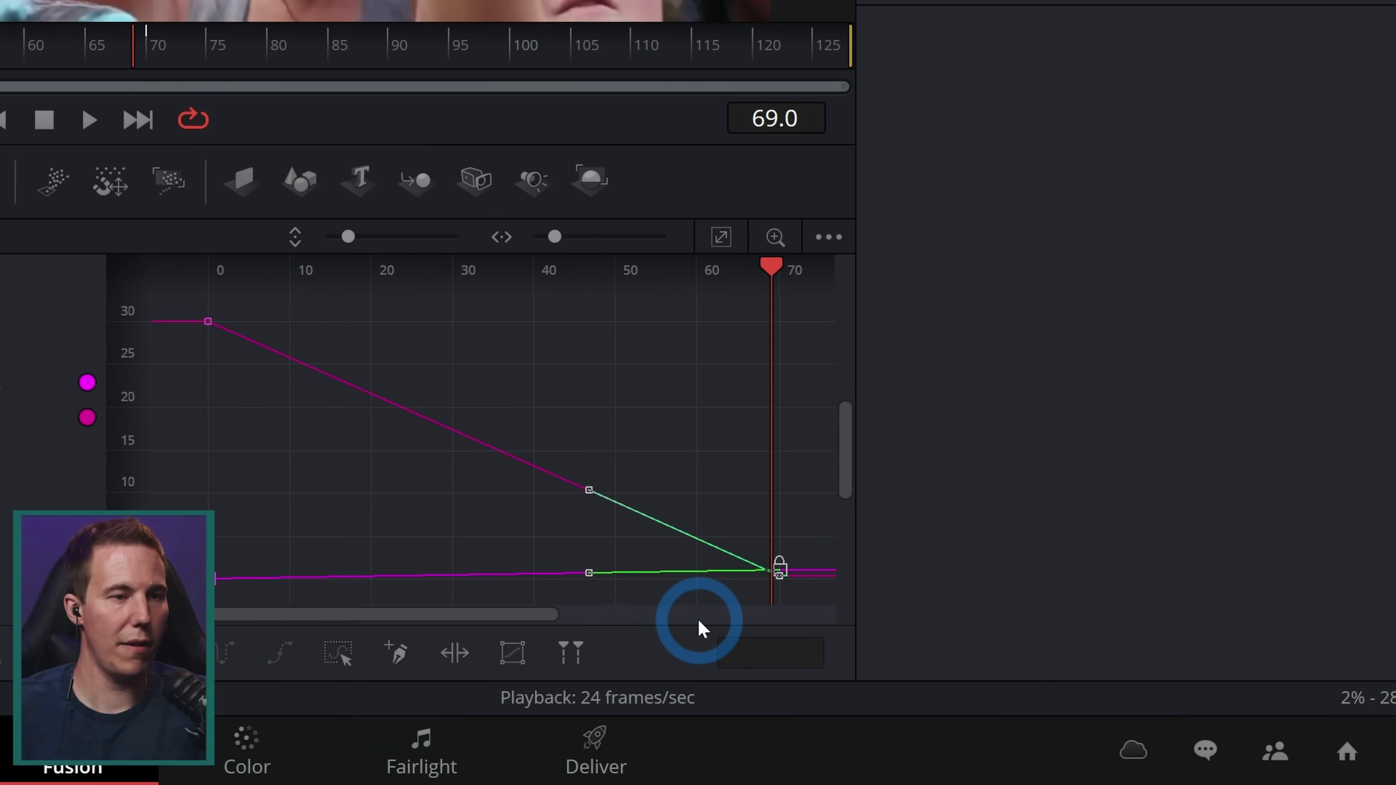
{"action": "key", "text": "shift+s"}
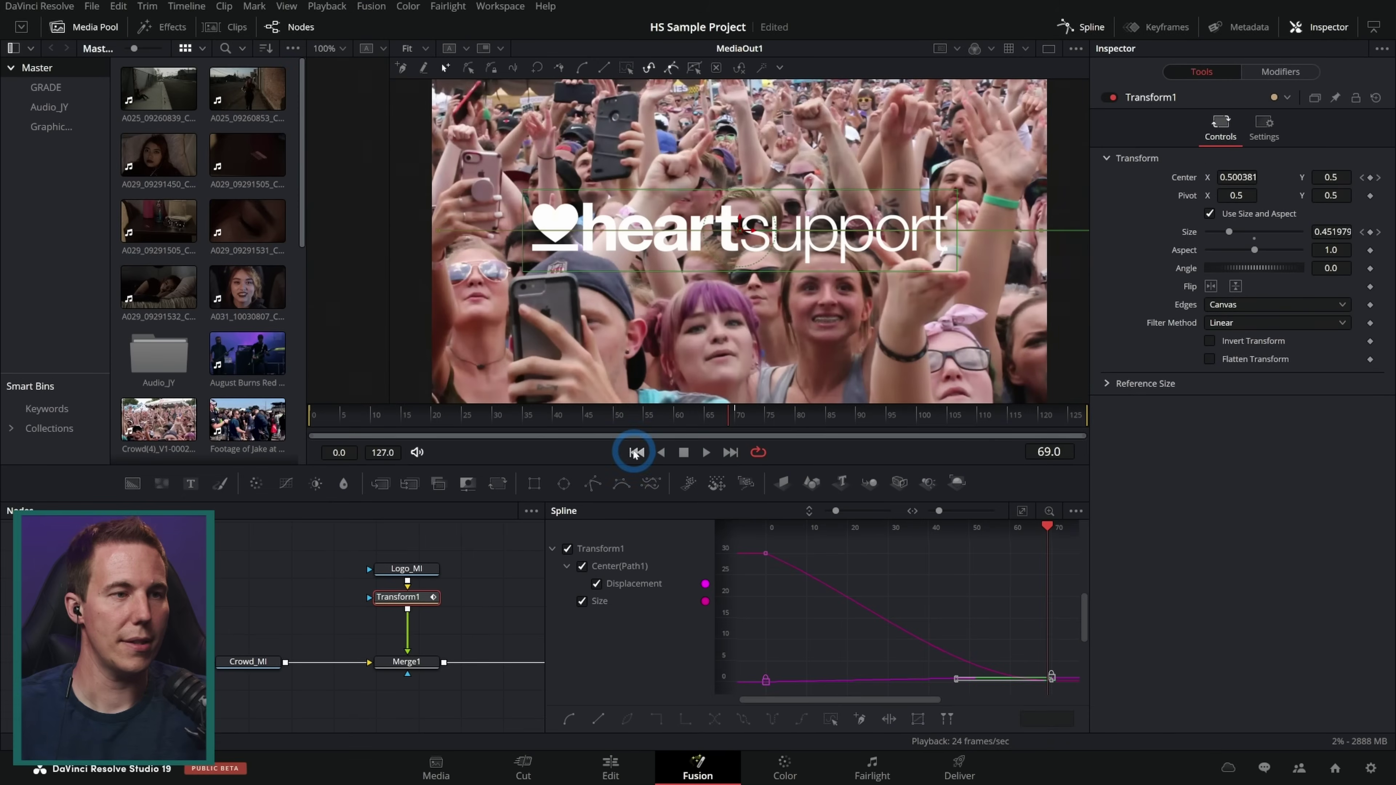
Step: Play back the eased logo animation and close the Spline editor
{"action": "left_click", "coordinate": [637, 452]}
{"action": "left_click", "coordinate": [704, 452]}
{"action": "left_click", "coordinate": [565, 537]}
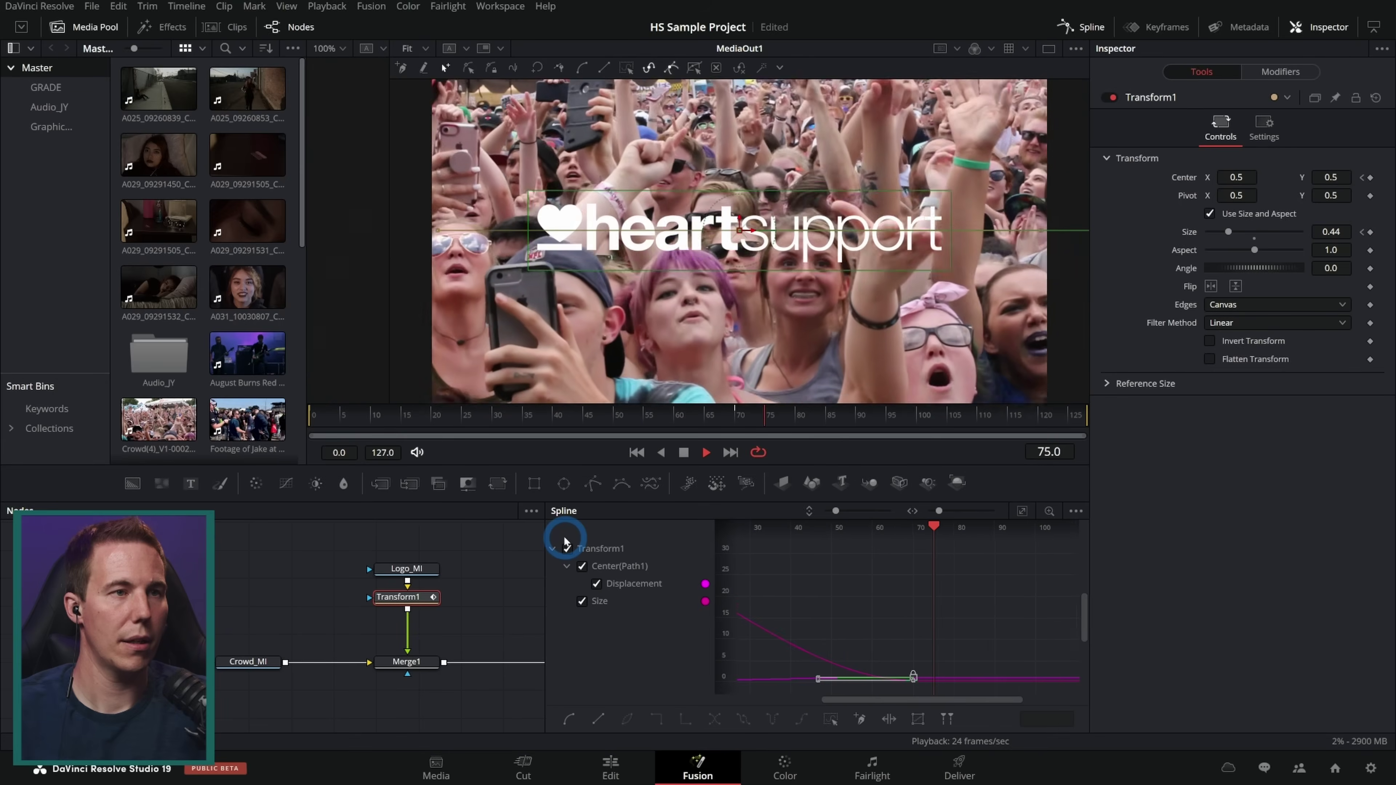
{"action": "left_click", "coordinate": [685, 452]}
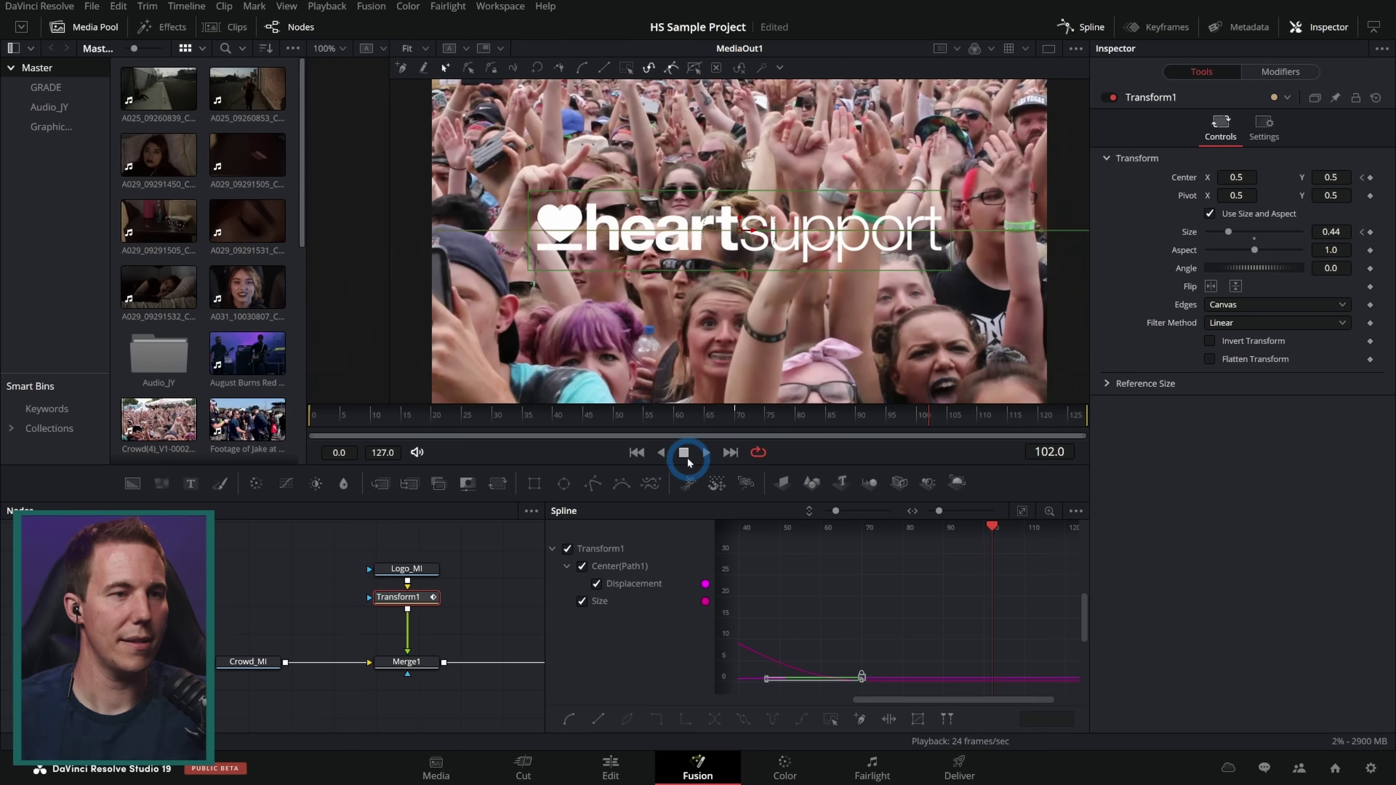
{"action": "left_click", "coordinate": [727, 311]}
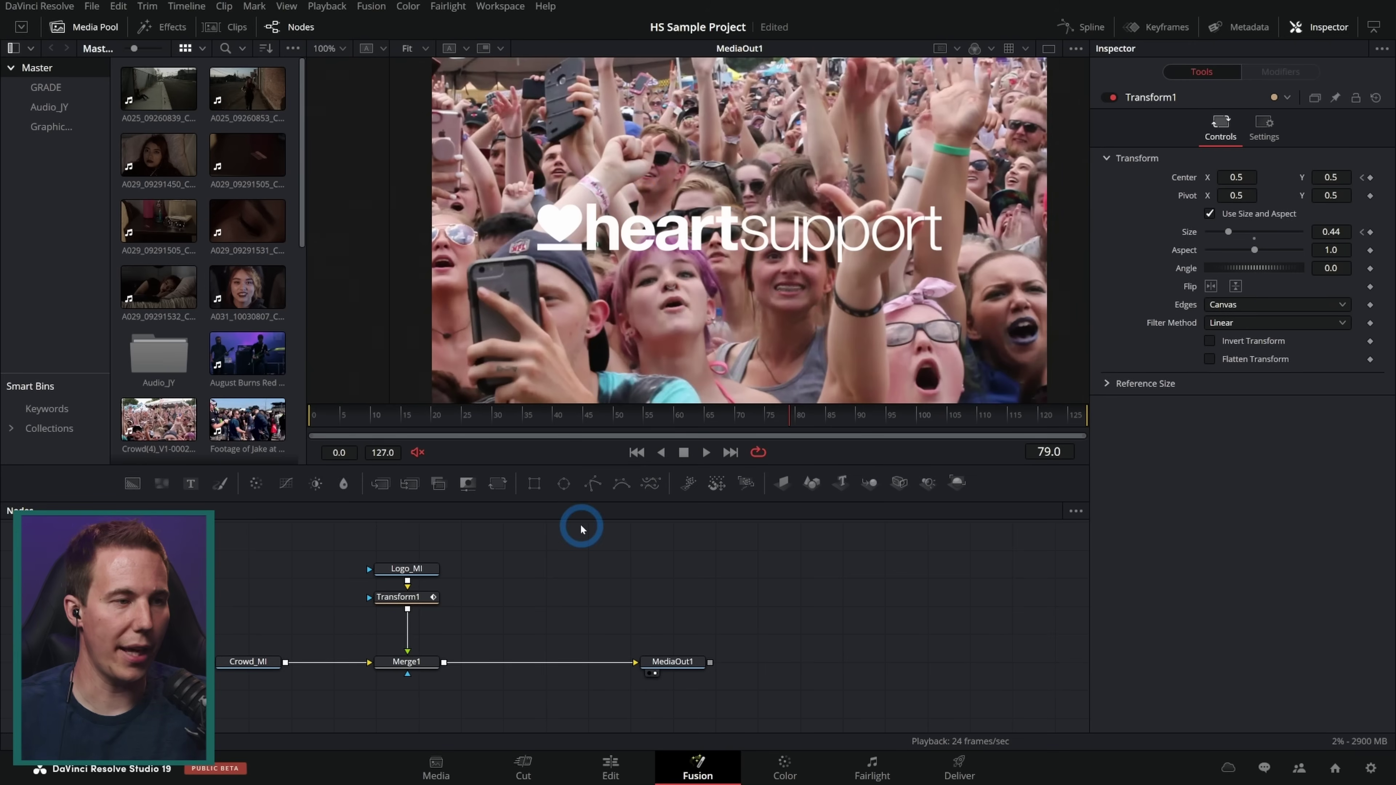
{"action": "left_click_drag", "start_coordinate": [554, 593], "coordinate": [794, 582]}
Step: Add a Background1 node and wire it into MediaOut1
{"action": "left_click", "coordinate": [763, 592]}
{"action": "left_click", "coordinate": [246, 513]}
{"action": "left_click_drag", "start_coordinate": [270, 572], "coordinate": [591, 691]}
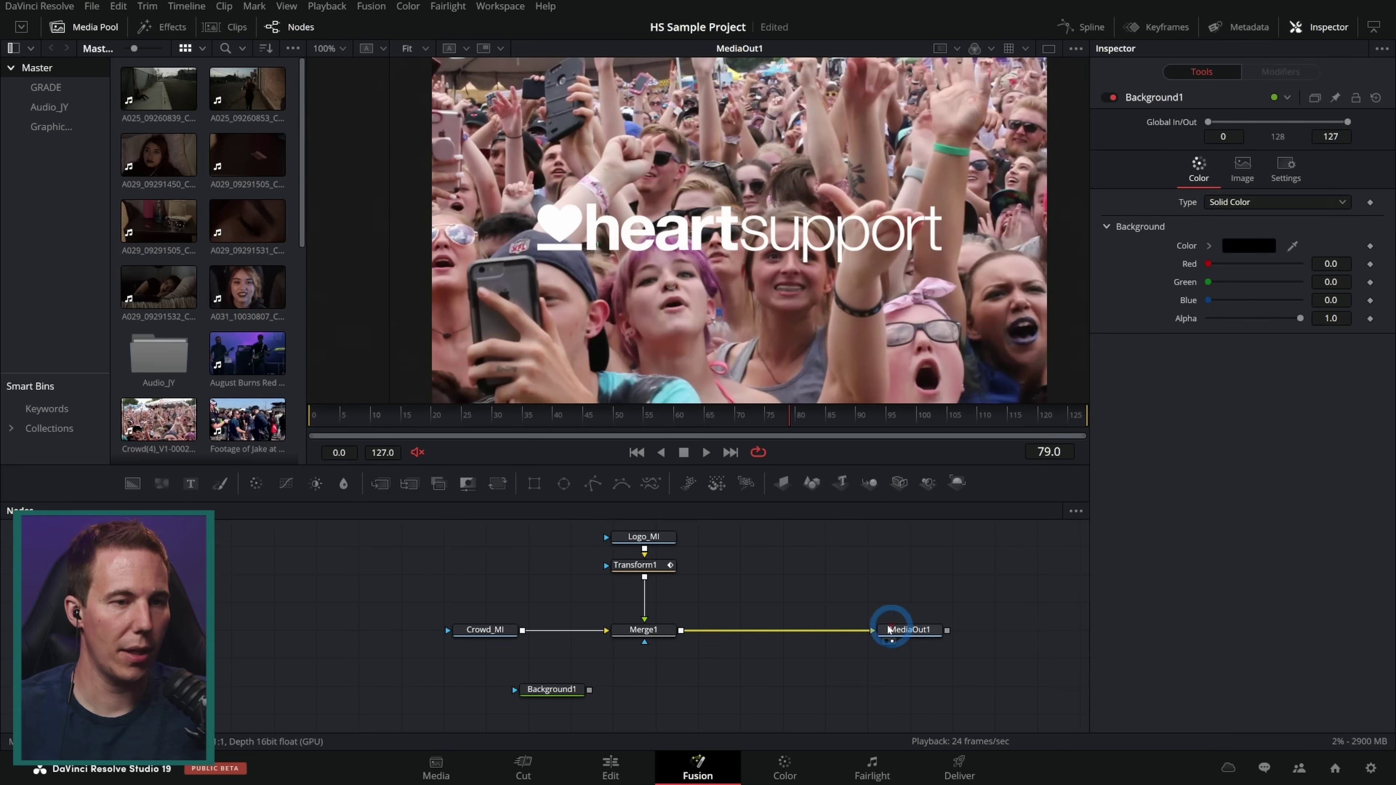
{"action": "left_click_drag", "start_coordinate": [865, 634], "coordinate": [874, 634]}
{"action": "left_click_drag", "start_coordinate": [607, 694], "coordinate": [873, 667]}
{"action": "left_click", "coordinate": [500, 6]}
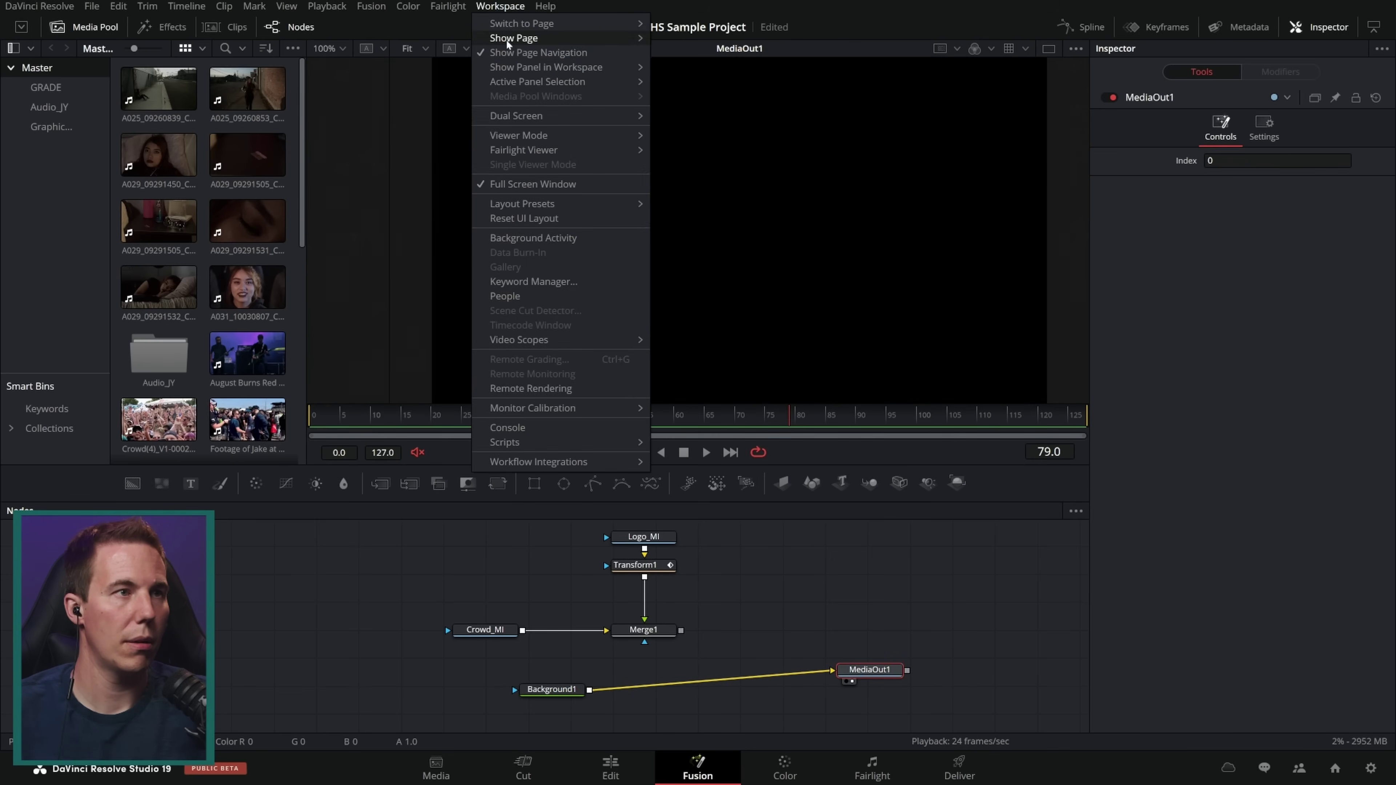
{"action": "left_click", "coordinate": [514, 52]}
{"action": "left_click_drag", "start_coordinate": [873, 692], "coordinate": [751, 713]}
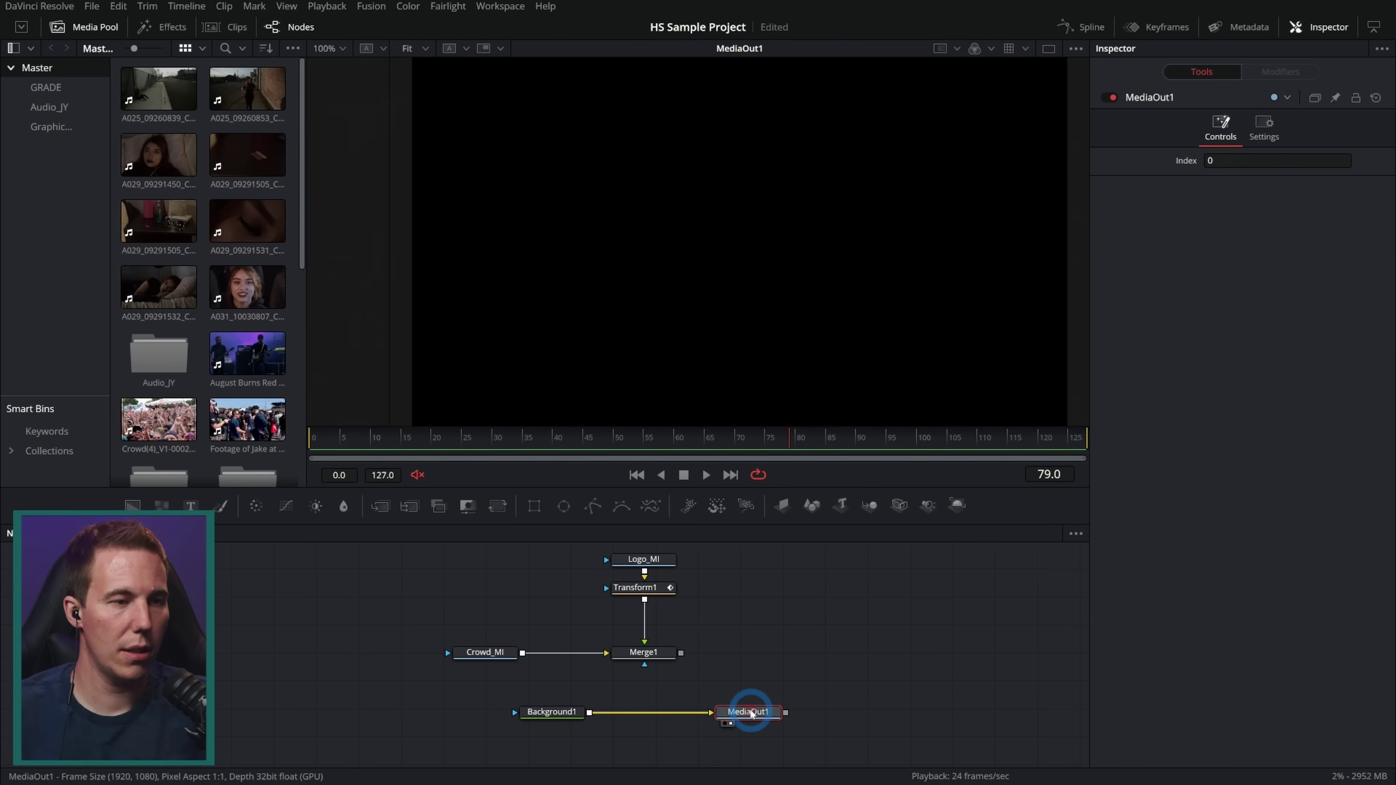
{"action": "scroll", "coordinate": [770, 655], "scroll_direction": "up", "scroll_amount": 2}
Step: Replace Merge1 with Crowd_MI merged over Background1, masked by the animated logo
{"action": "left_click", "coordinate": [742, 664]}
{"action": "key", "text": "Delete"}
{"action": "left_click", "coordinate": [518, 663]}
{"action": "left_click_drag", "start_coordinate": [518, 663], "coordinate": [645, 738]}
{"action": "left_click_drag", "start_coordinate": [639, 654], "coordinate": [709, 648]}
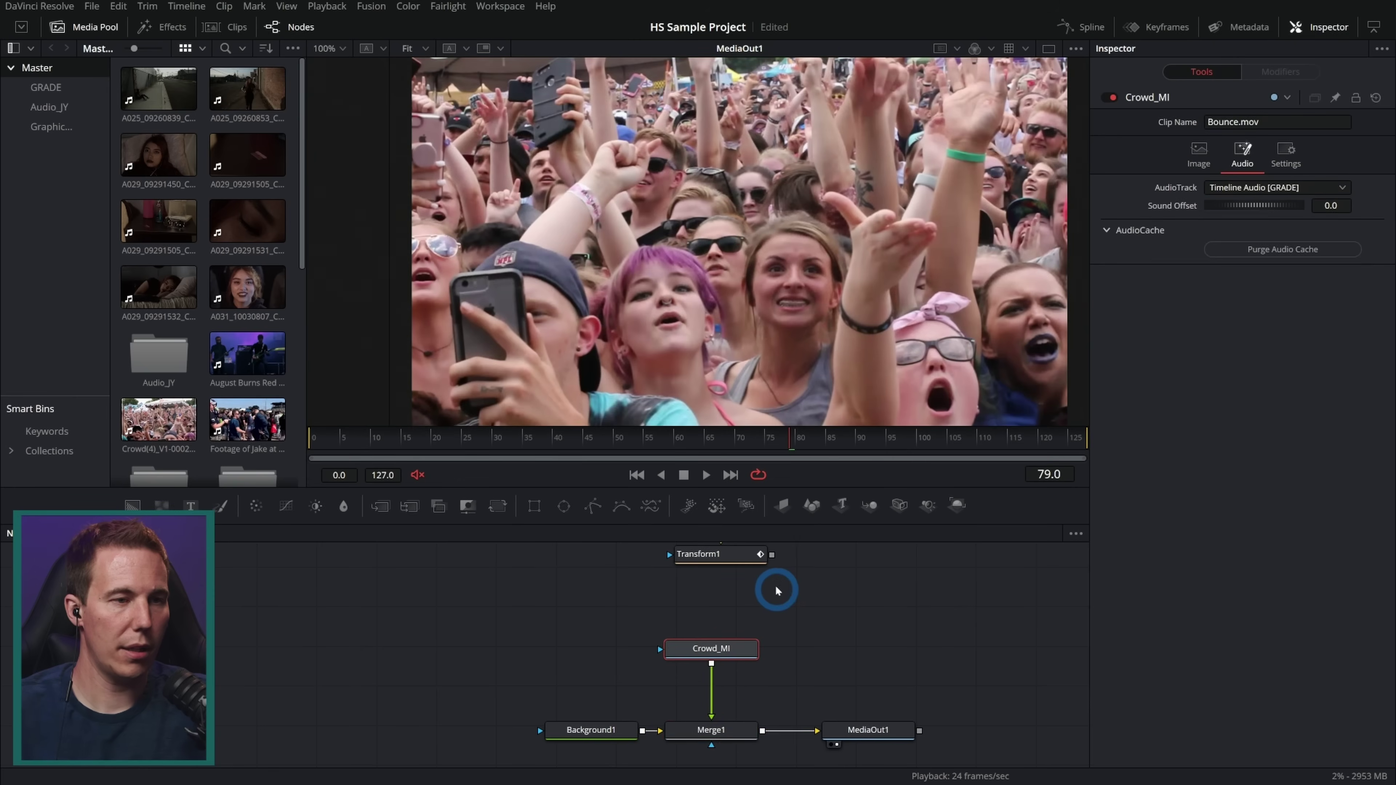
{"action": "scroll", "coordinate": [776, 590], "scroll_direction": "up", "scroll_amount": 2}
{"action": "left_click_drag", "start_coordinate": [751, 683], "coordinate": [750, 683]}
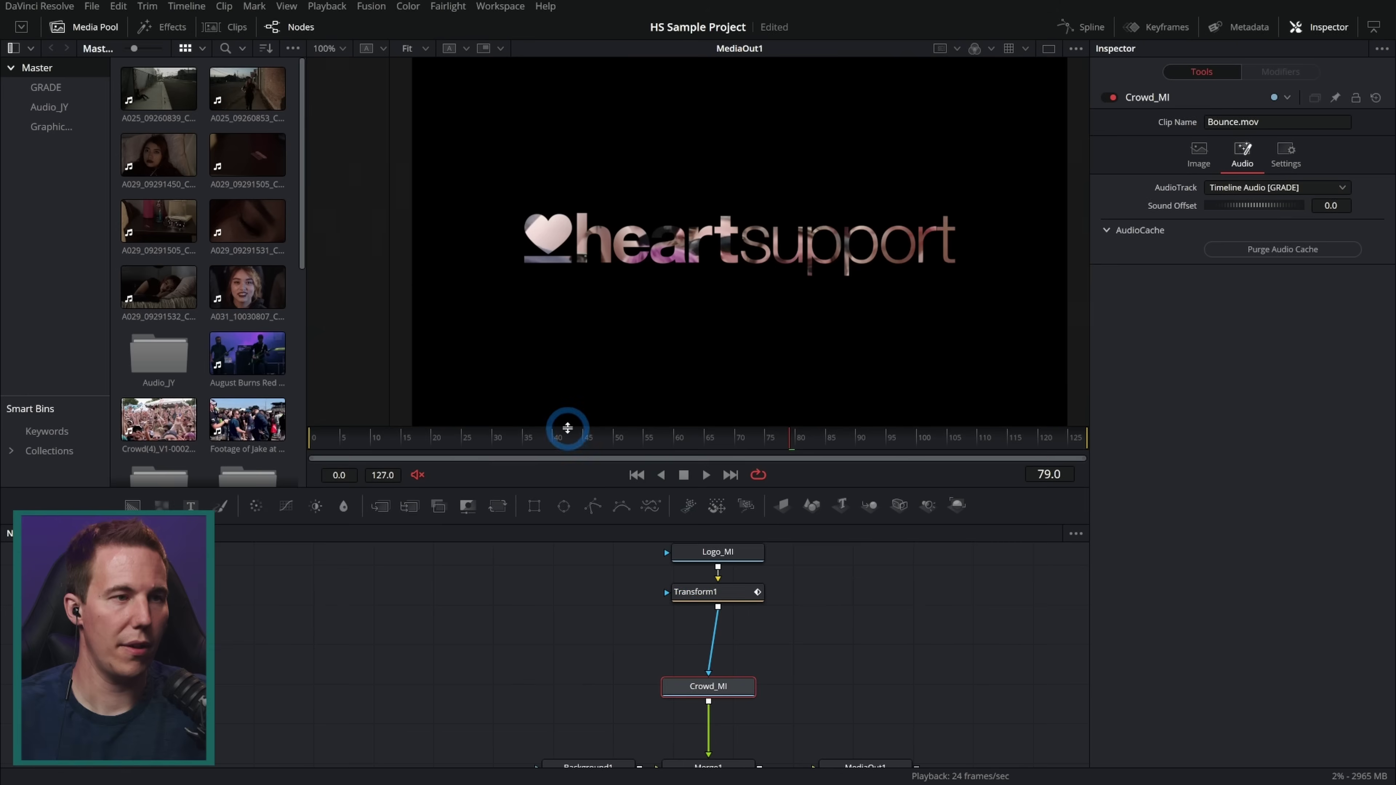
Step: Play the logo reveal from frame 0 and move Background1 further left in the graph
{"action": "left_click_drag", "start_coordinate": [567, 427], "coordinate": [293, 455]}
{"action": "left_click", "coordinate": [706, 478]}
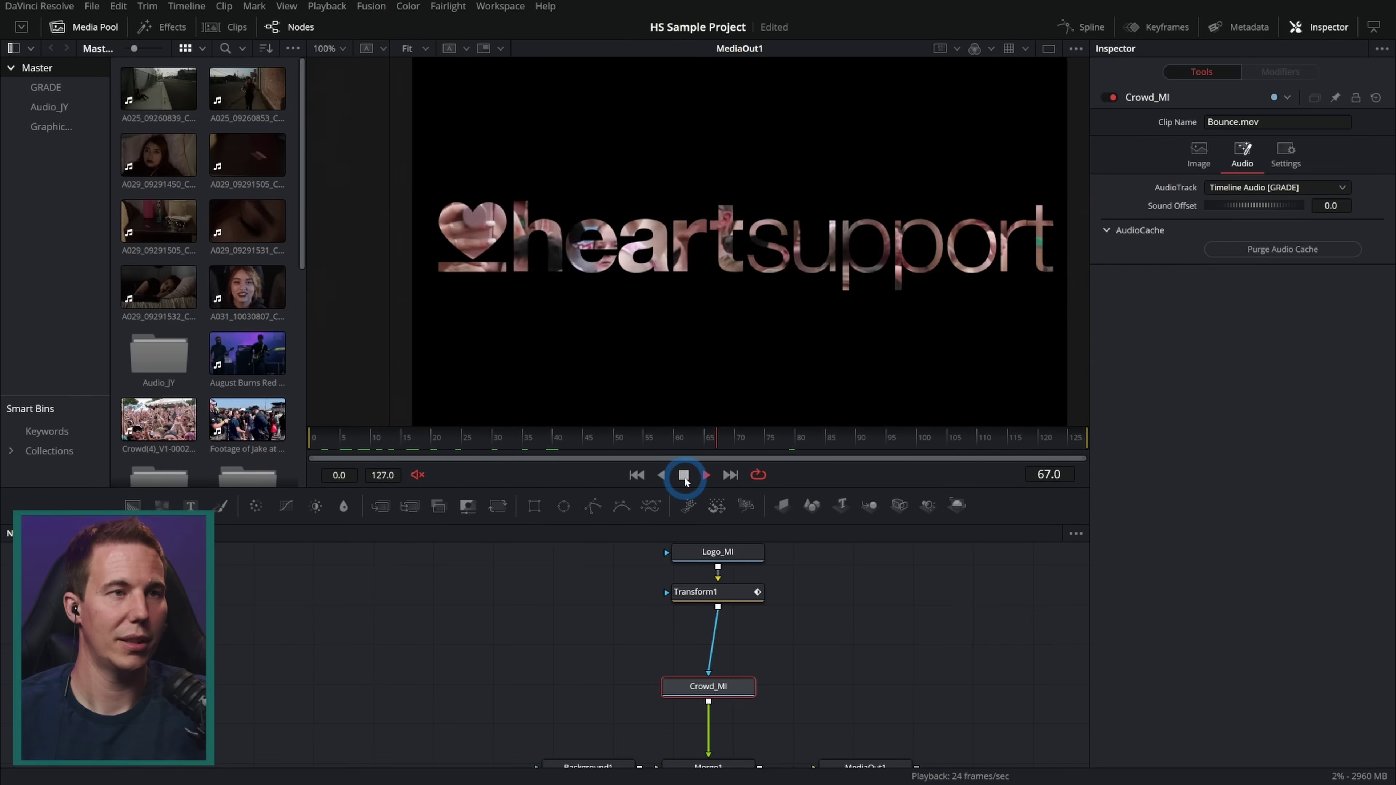
{"action": "left_click", "coordinate": [685, 476]}
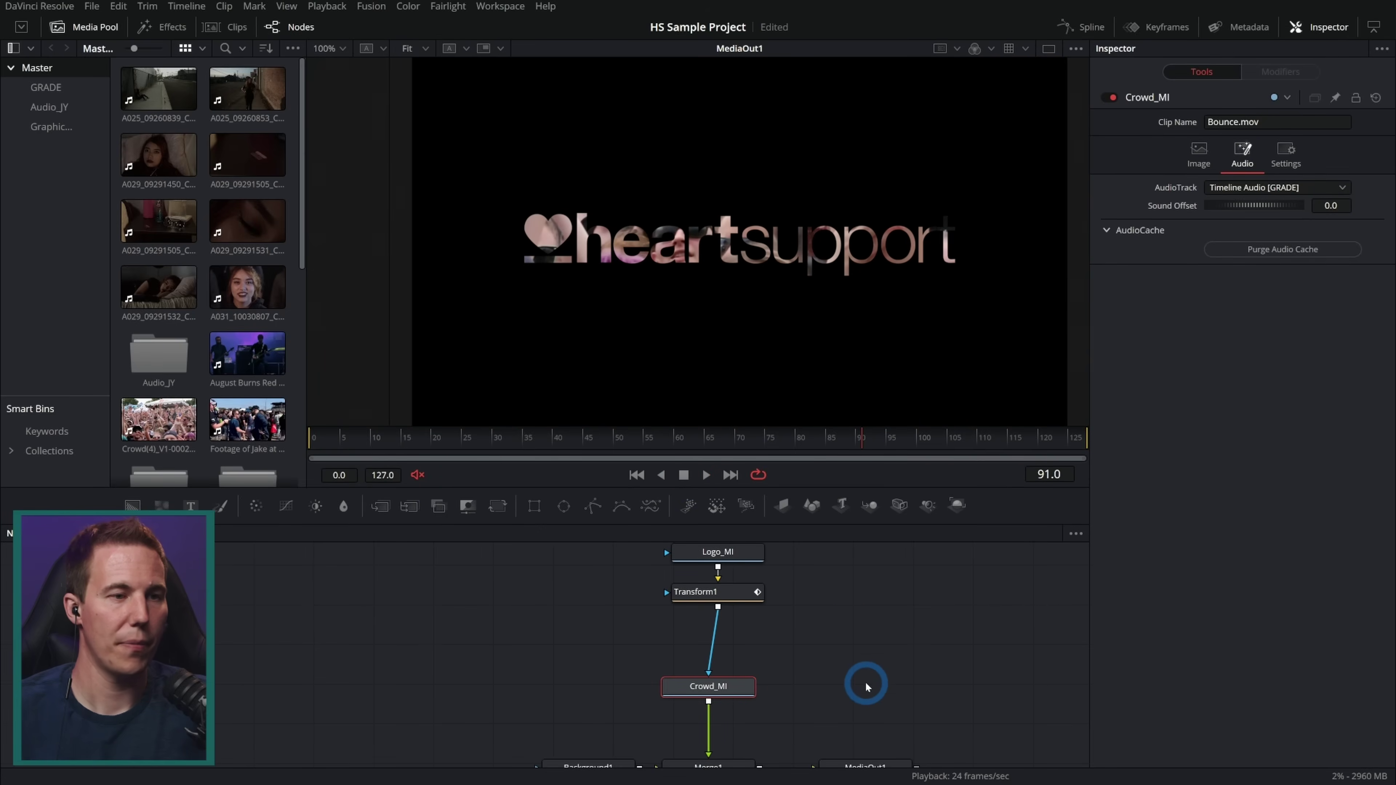
{"action": "left_click_drag", "start_coordinate": [866, 687], "coordinate": [857, 615]}
{"action": "left_click_drag", "start_coordinate": [515, 451], "coordinate": [165, 463]}
{"action": "left_click_drag", "start_coordinate": [585, 697], "coordinate": [354, 701]}
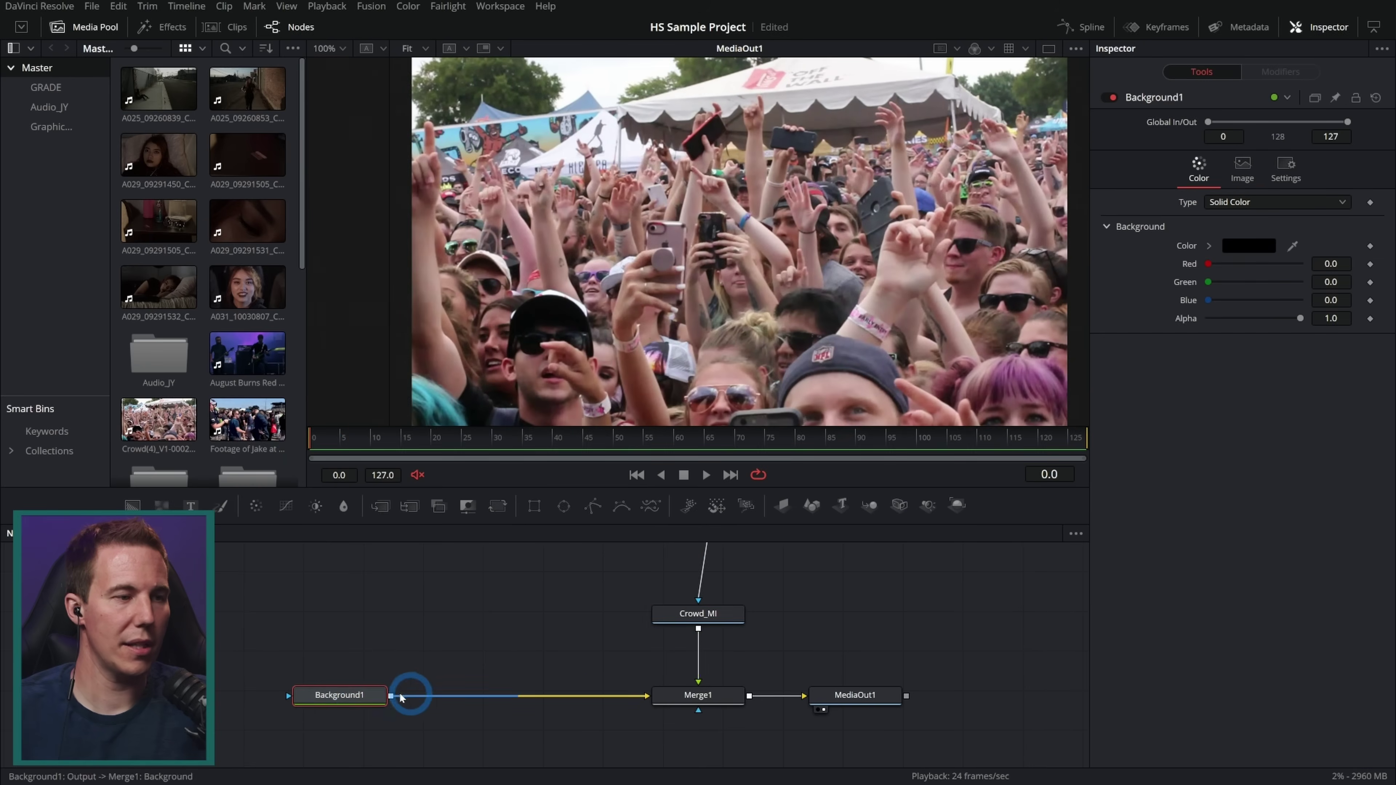
{"action": "left_click_drag", "start_coordinate": [721, 620], "coordinate": [733, 649]}
Step: Add a BrightnessContrast node to Crowd_MI with Saturation 0, Contrast 0.4 and Gamma 0.81
{"action": "left_click", "coordinate": [733, 649]}
{"action": "left_click_drag", "start_coordinate": [337, 518], "coordinate": [712, 695]}
{"action": "left_click_drag", "start_coordinate": [1028, 537], "coordinate": [1028, 537]}
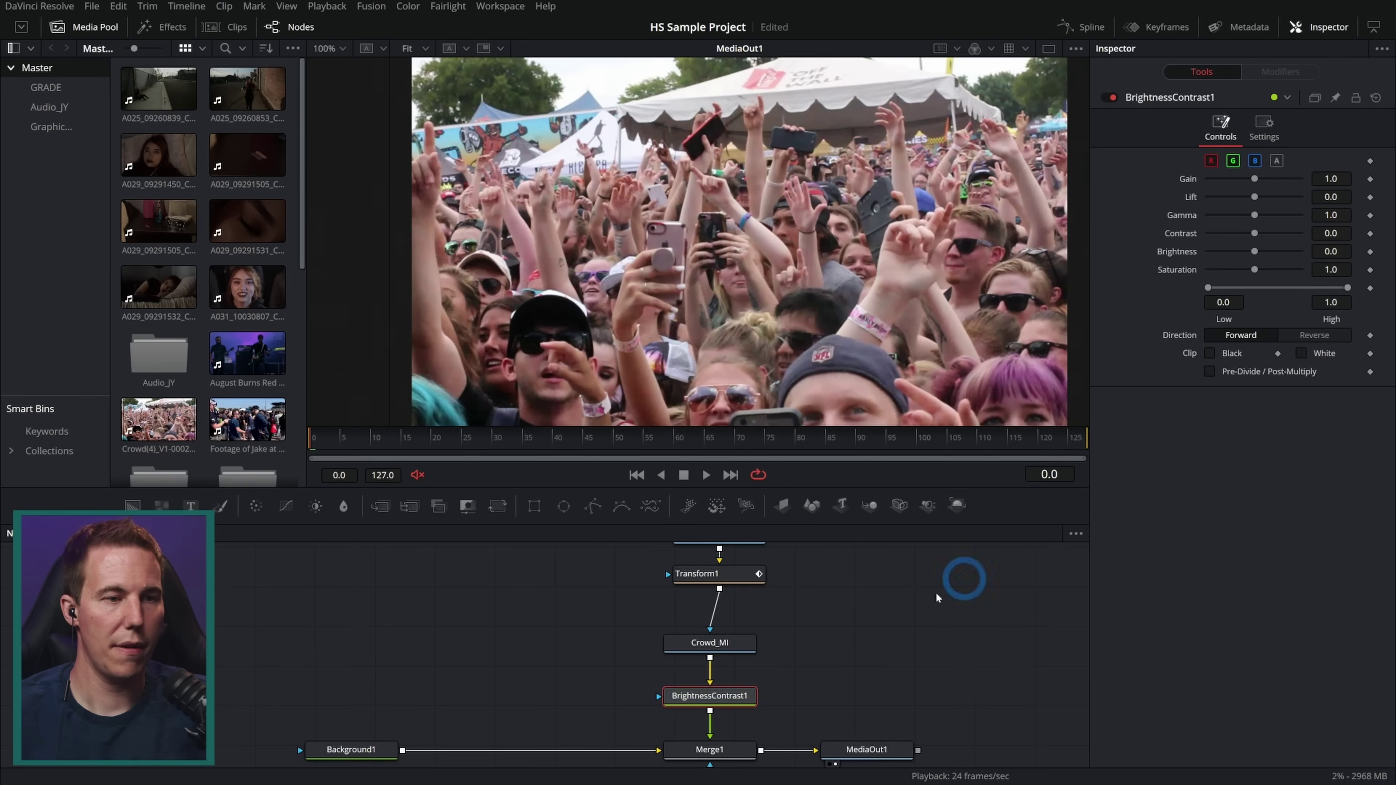
{"action": "left_click_drag", "start_coordinate": [755, 721], "coordinate": [915, 614]}
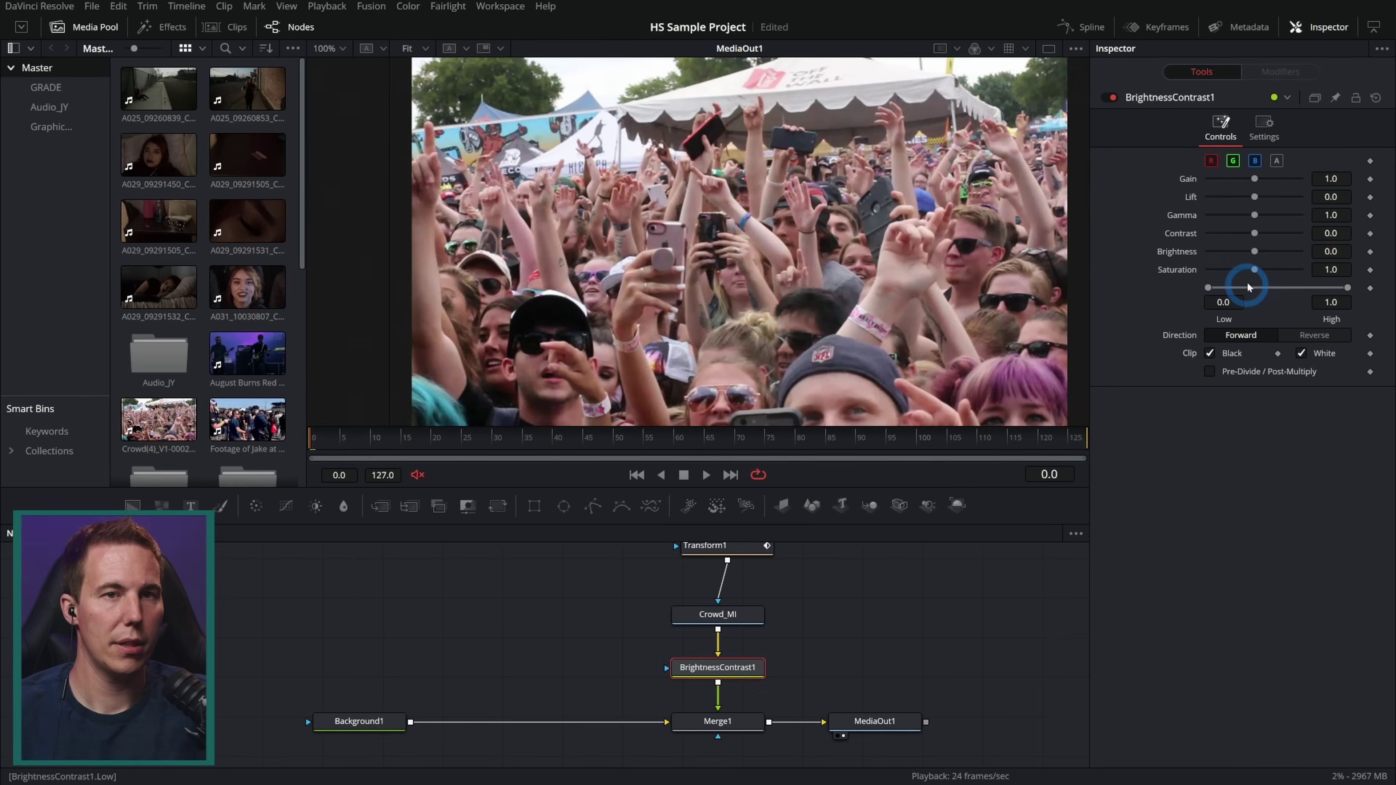
{"action": "left_click_drag", "start_coordinate": [1166, 288], "coordinate": [824, 484]}
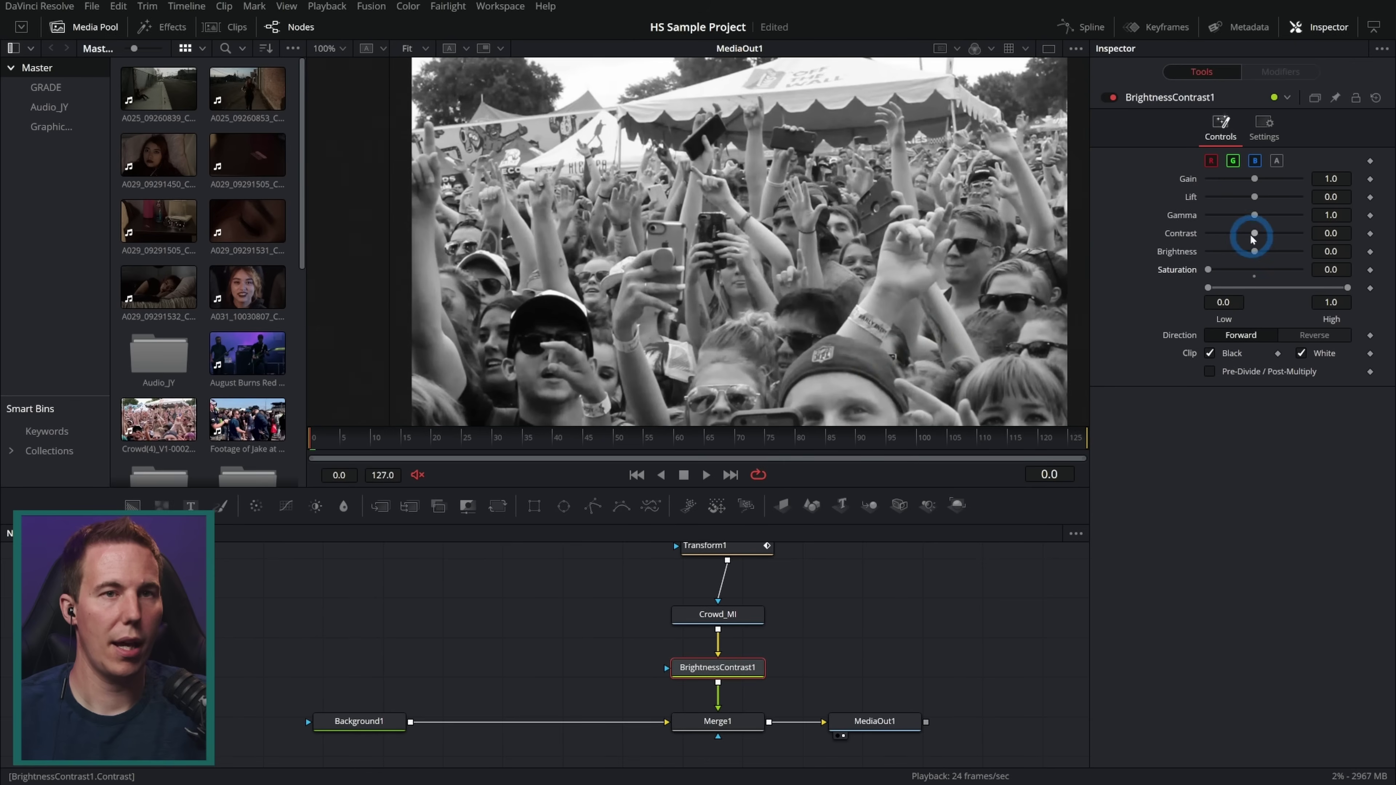
{"action": "left_click_drag", "start_coordinate": [1254, 235], "coordinate": [1264, 236]}
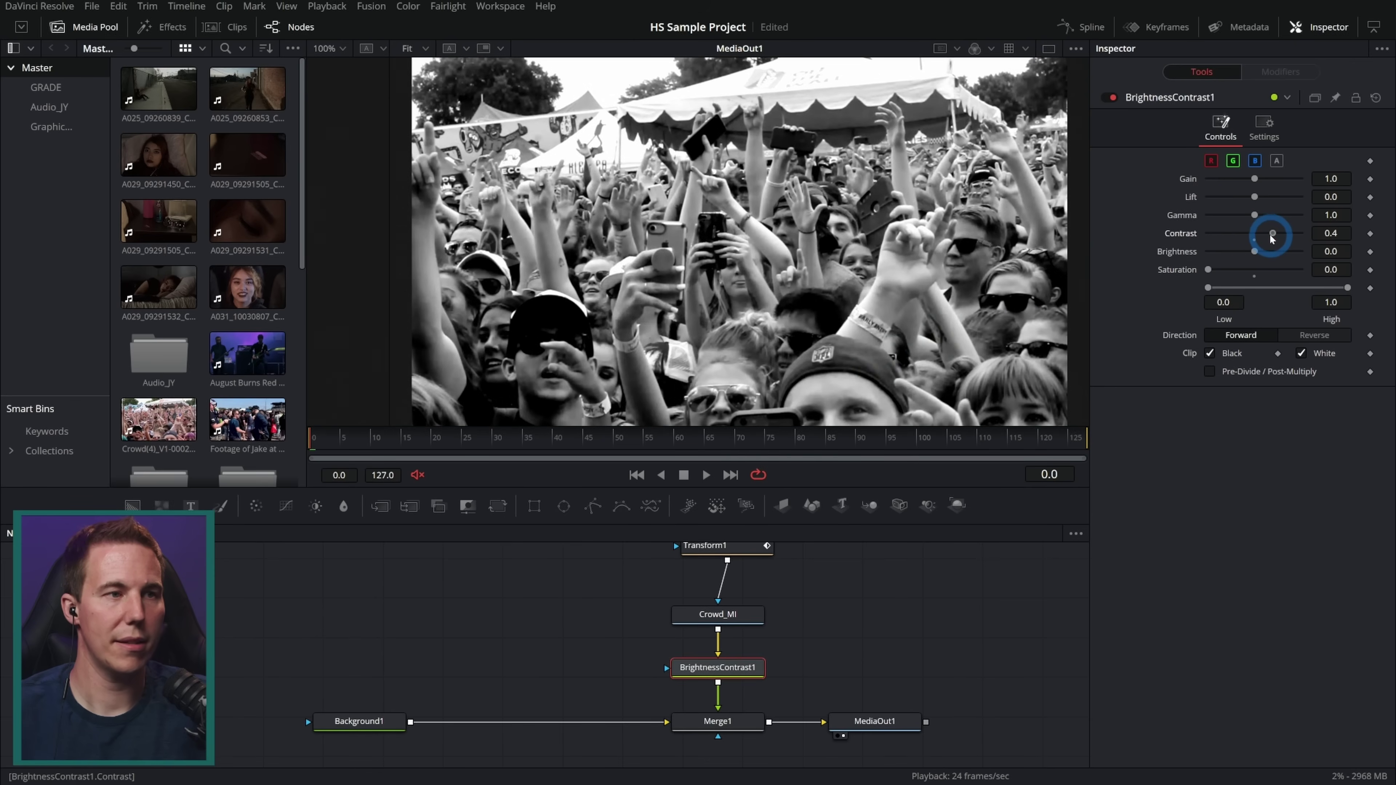
{"action": "left_click_drag", "start_coordinate": [1255, 220], "coordinate": [1246, 218]}
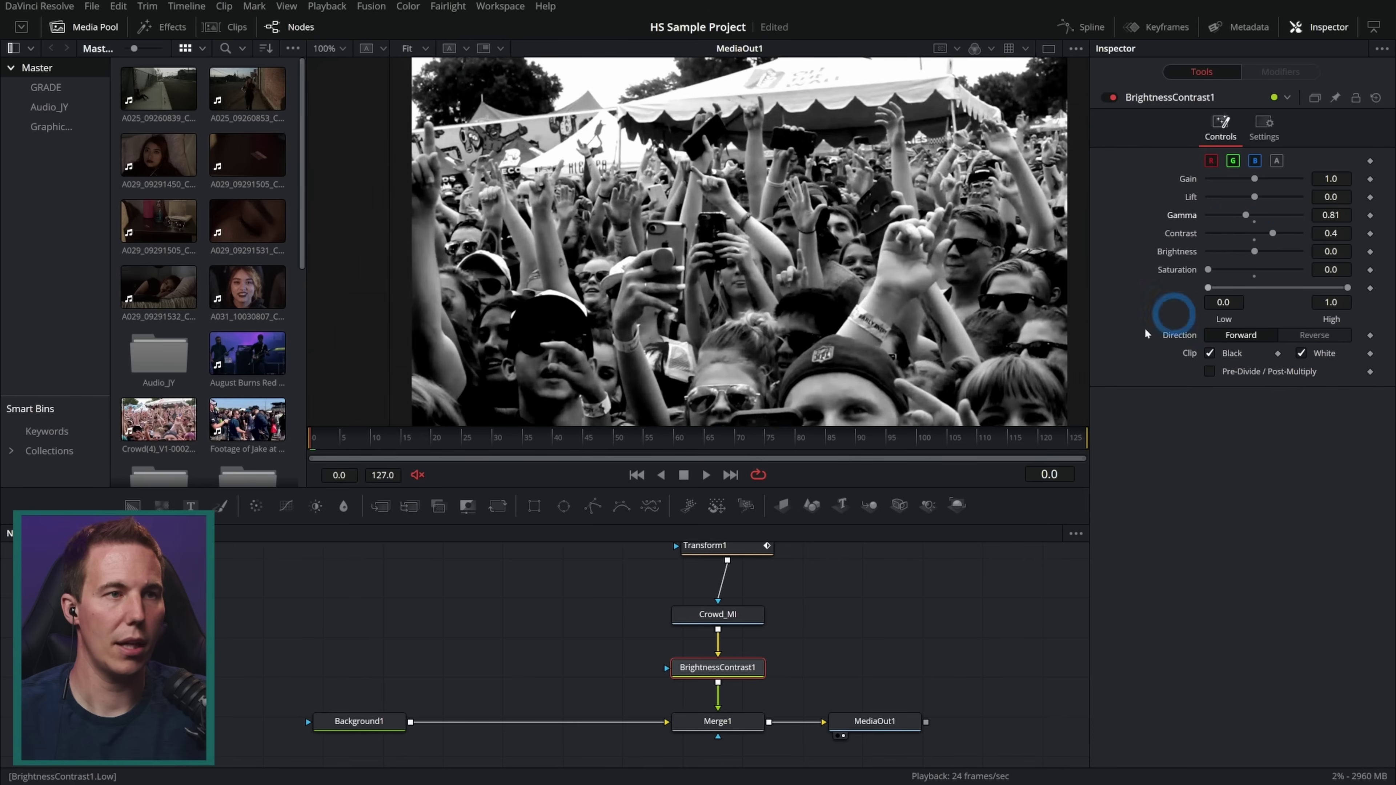
Step: Enable Pre-Divide/Post-Multiply and review the crowd-to-letters reveal, ending at frame 70
{"action": "left_click", "coordinate": [617, 443]}
{"action": "left_click", "coordinate": [684, 482]}
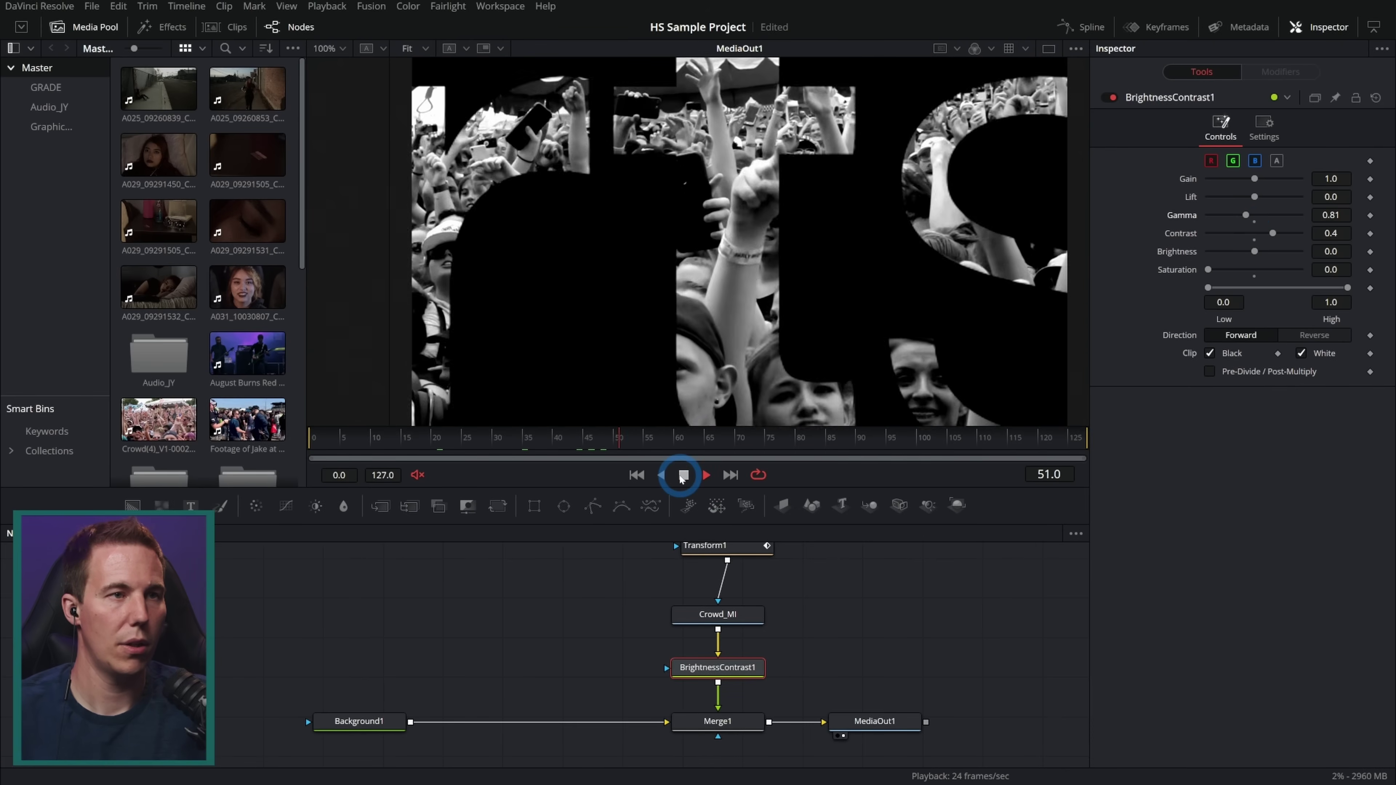
{"action": "left_click", "coordinate": [683, 476]}
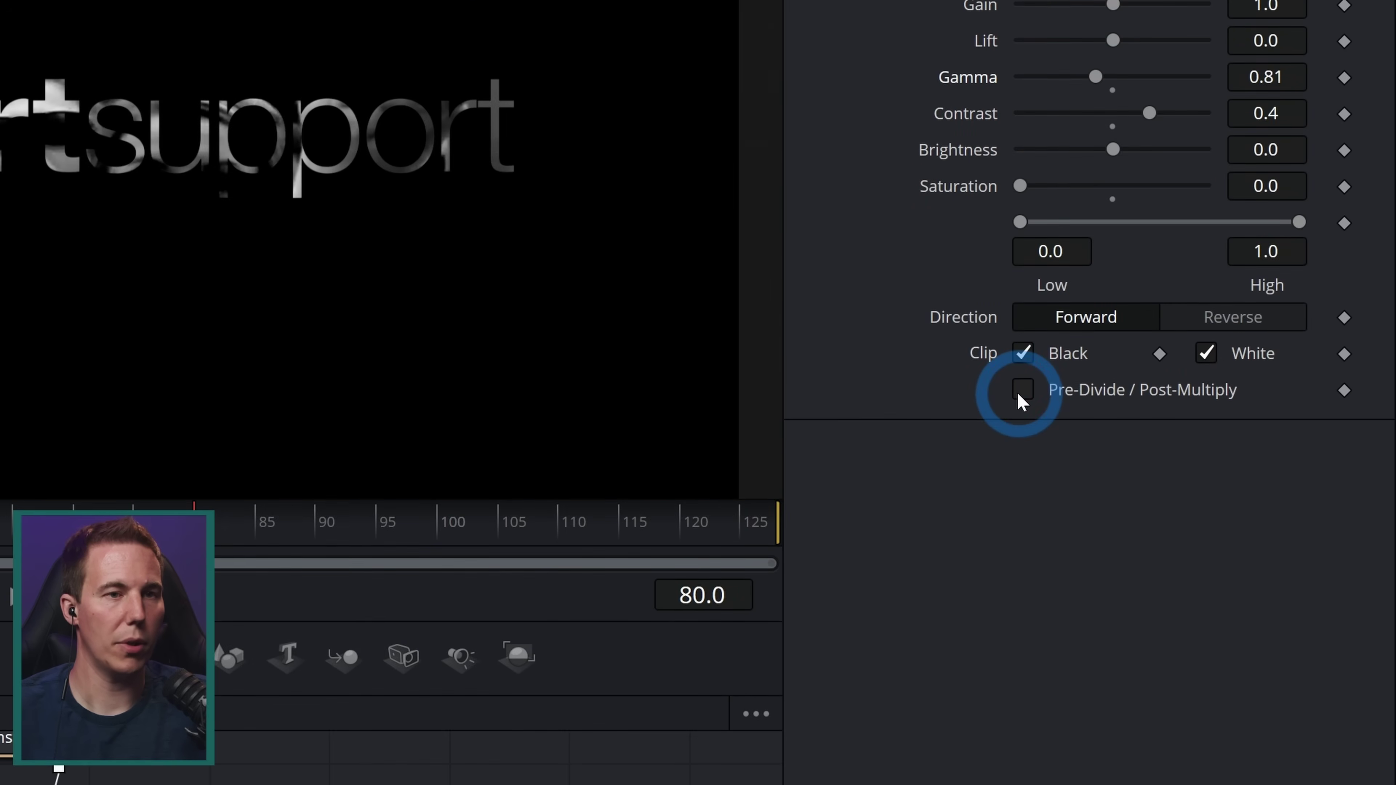
{"action": "left_click", "coordinate": [1209, 372]}
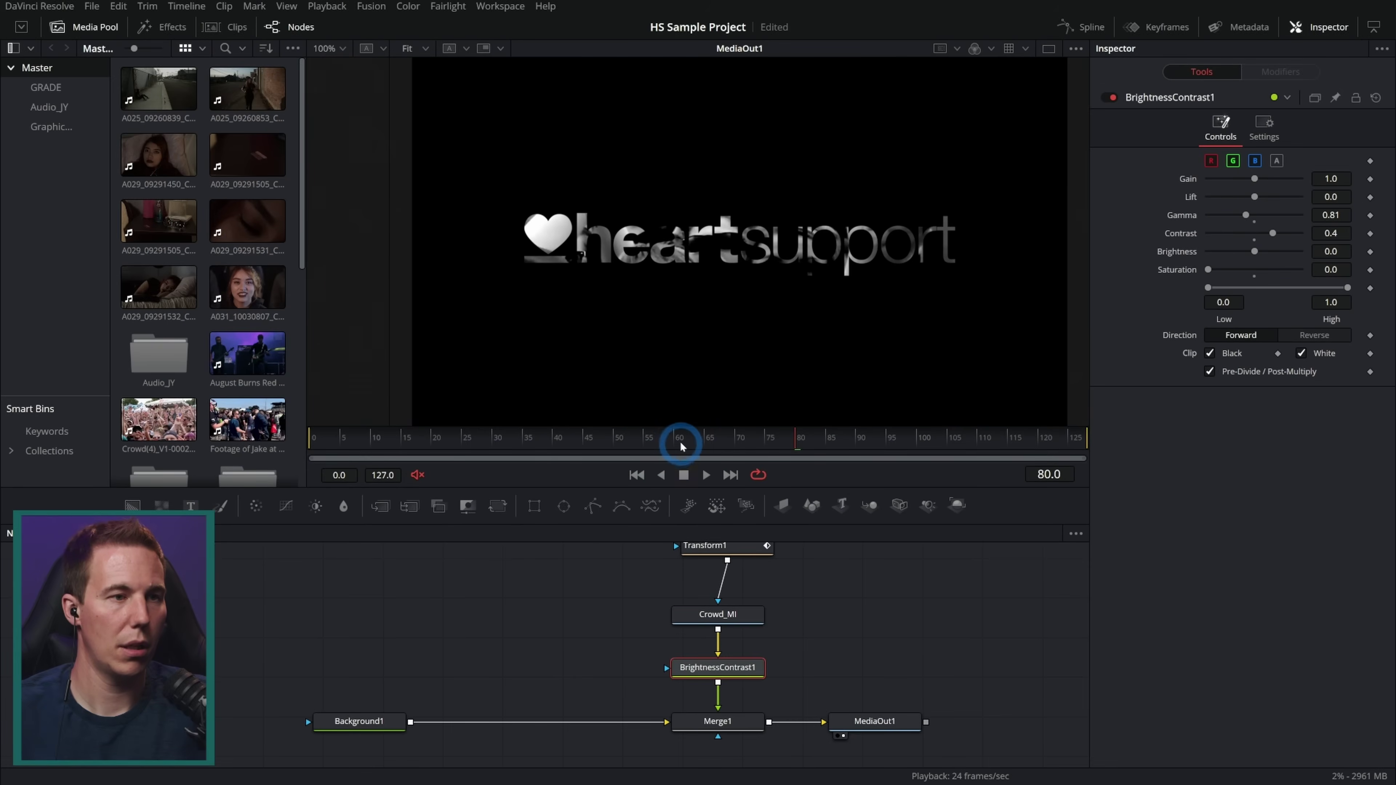
{"action": "left_click_drag", "start_coordinate": [681, 444], "coordinate": [744, 461]}
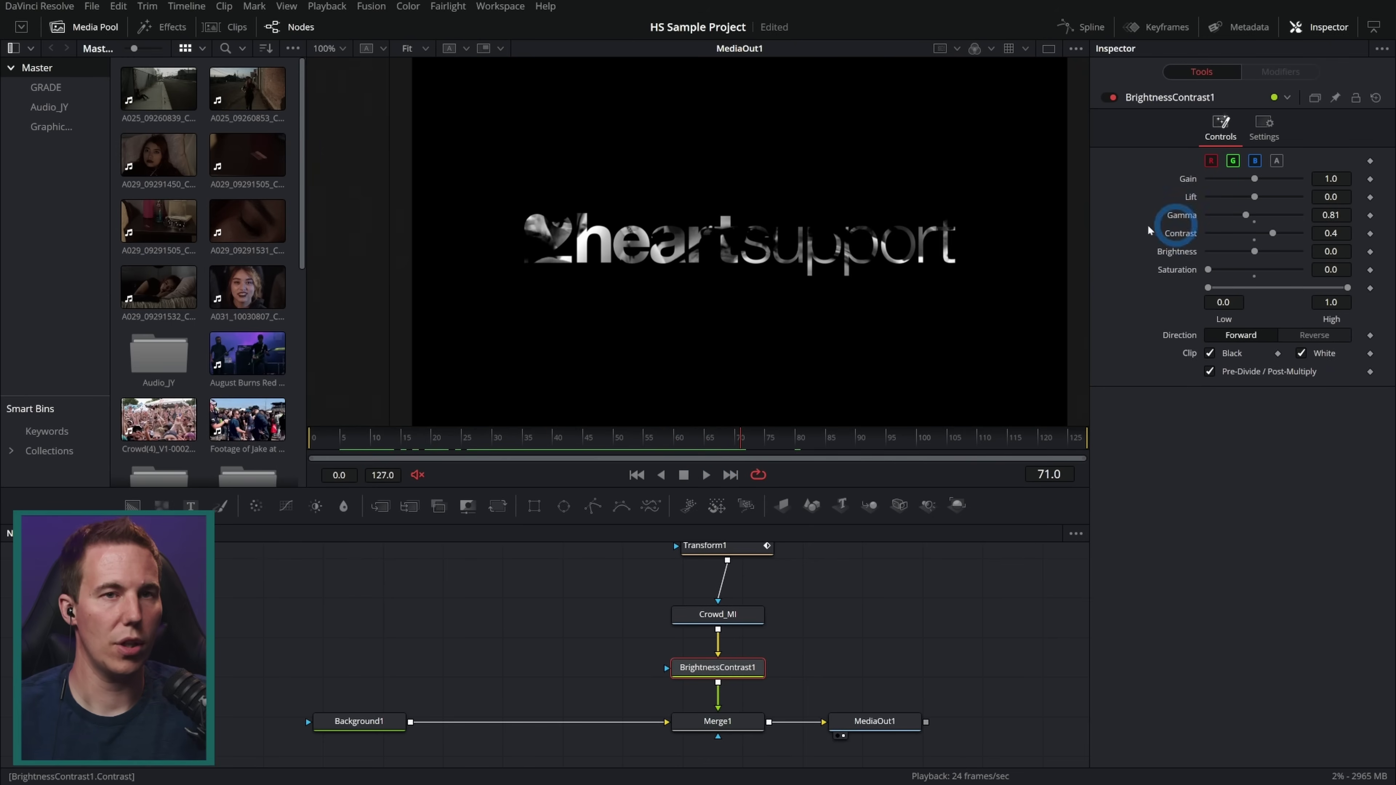
{"action": "left_click", "coordinate": [770, 441]}
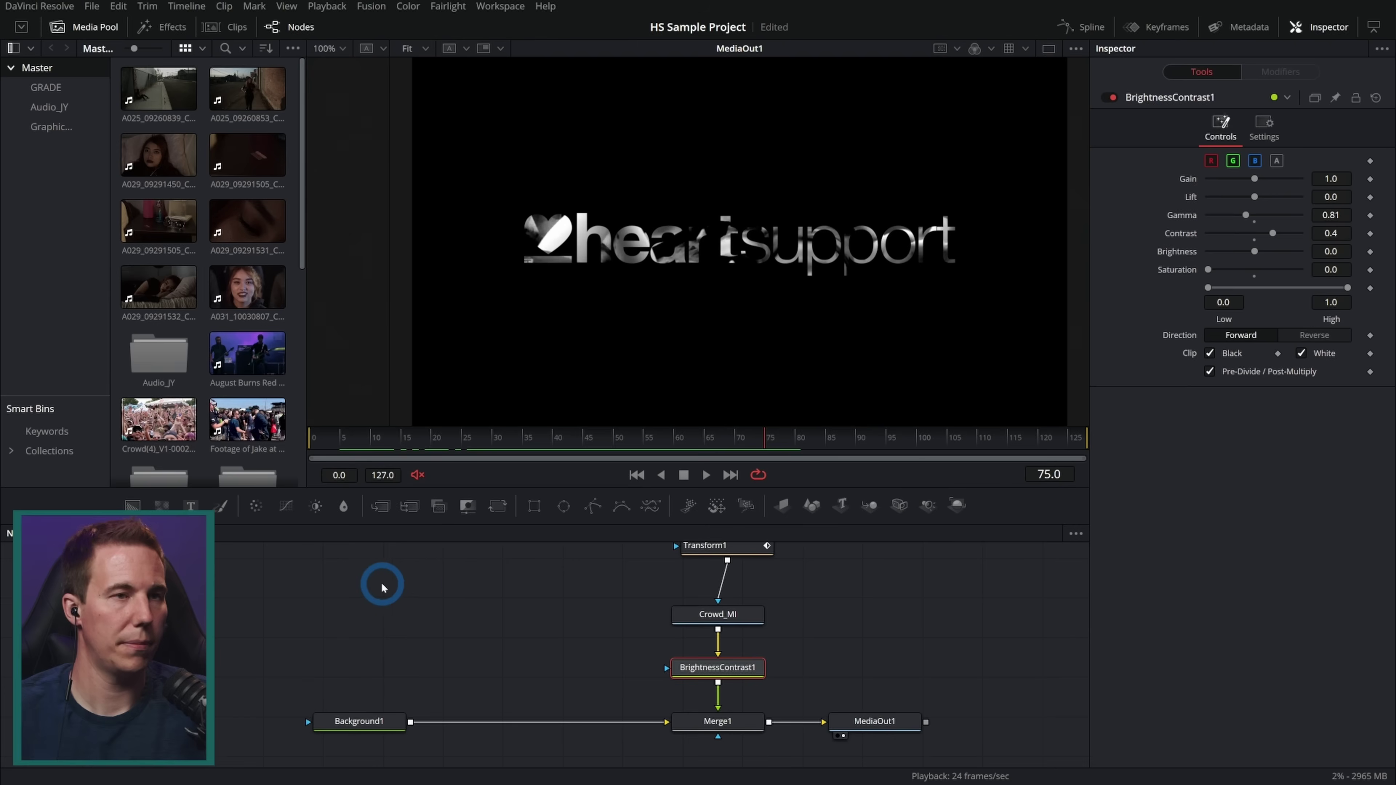
{"action": "key", "text": "Left"}
{"action": "left_click_drag", "start_coordinate": [830, 650], "coordinate": [572, 610]}
{"action": "left_click_drag", "start_coordinate": [654, 437], "coordinate": [736, 441]}
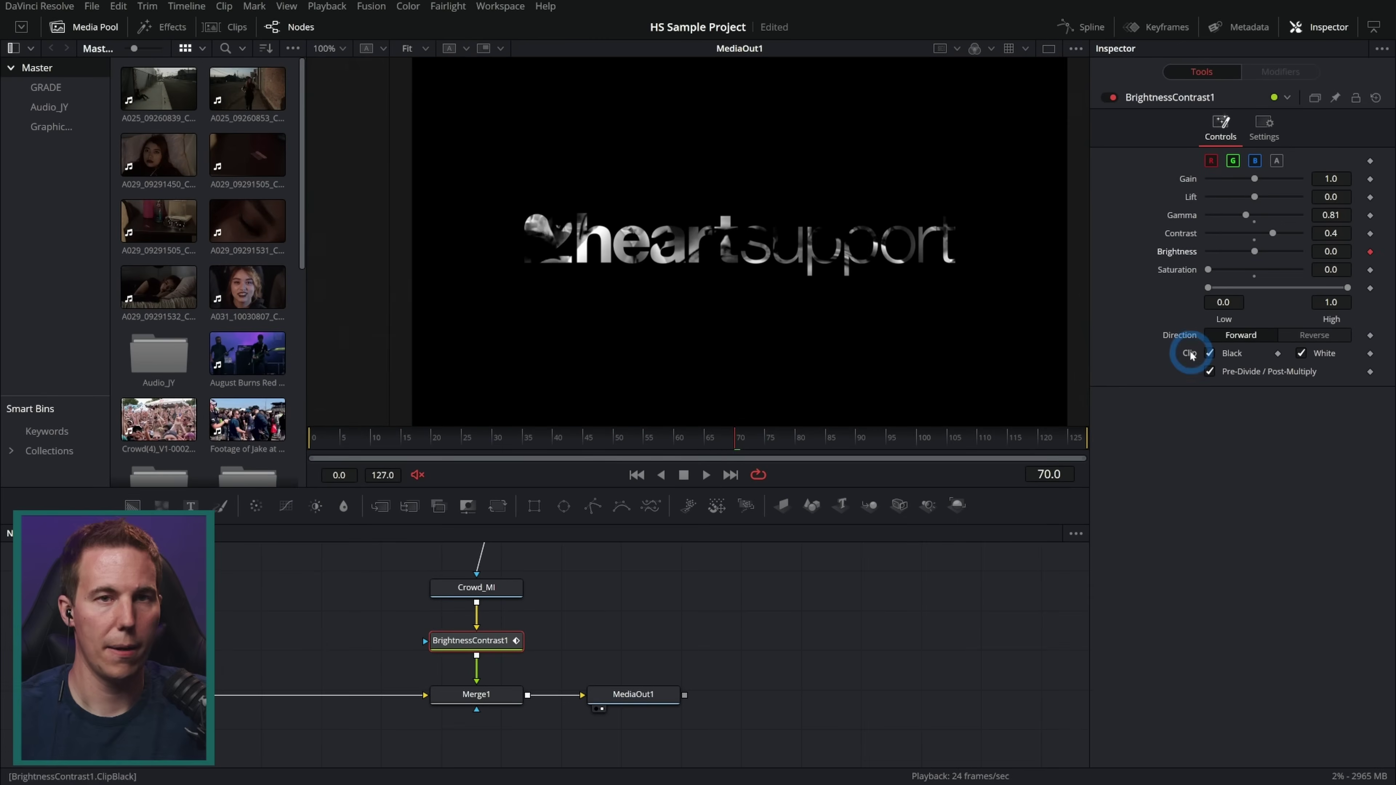
Step: Keyframe Brightness to 0.73 at frame 90, preview the ramp, and shift MediaOut1 right
{"action": "left_click_drag", "start_coordinate": [779, 437], "coordinate": [868, 446]}
{"action": "left_click_drag", "start_coordinate": [1256, 252], "coordinate": [1288, 258]}
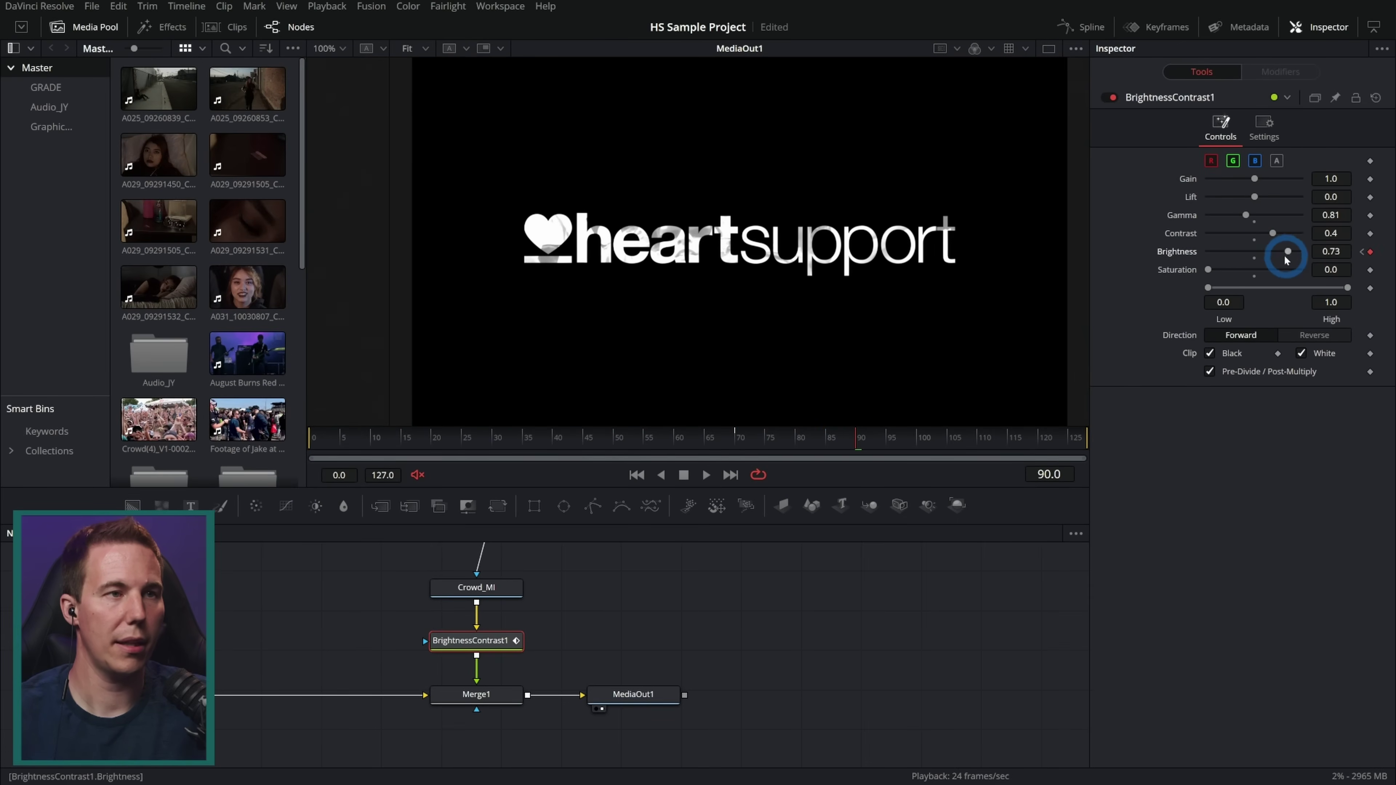
{"action": "left_click", "coordinate": [704, 440]}
{"action": "left_click", "coordinate": [704, 476]}
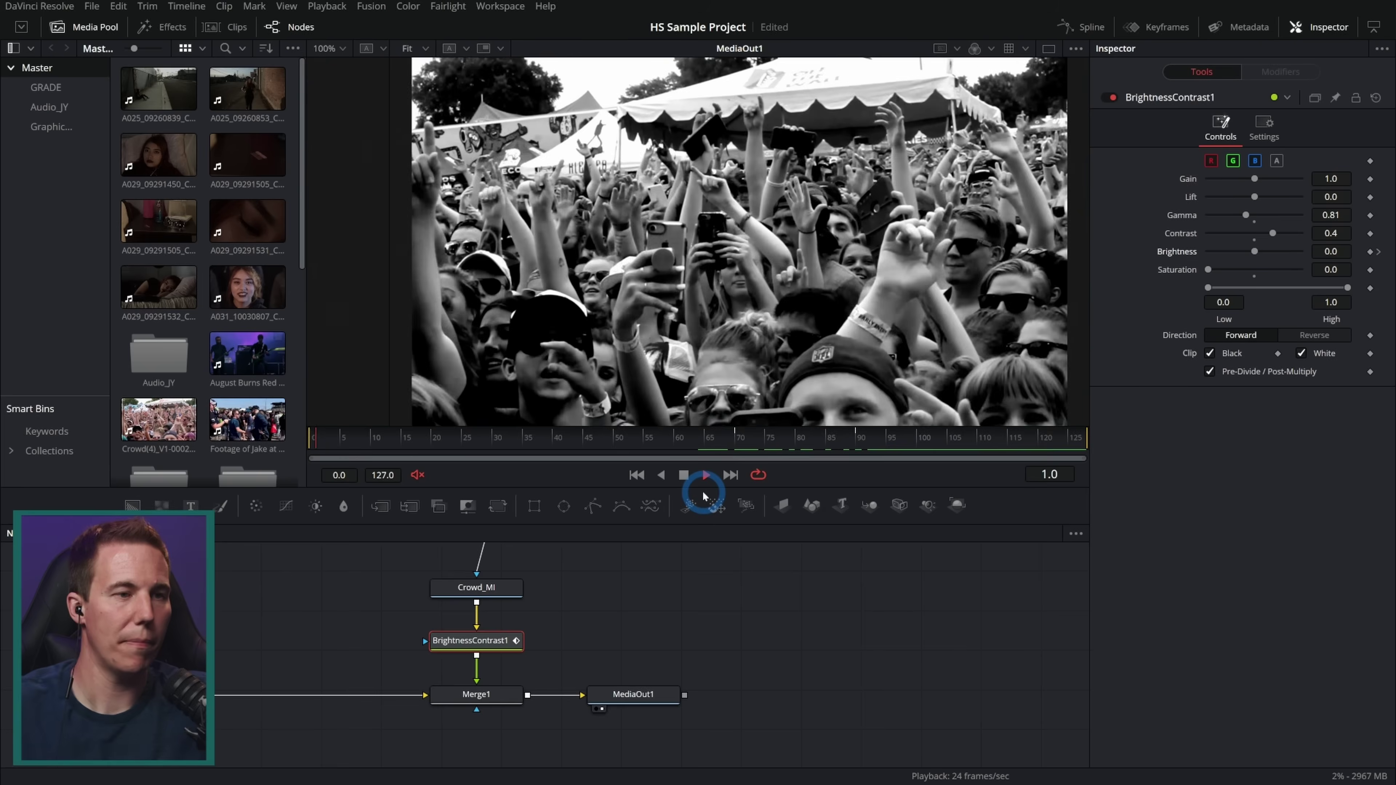
{"action": "key", "text": "space"}
{"action": "left_click_drag", "start_coordinate": [665, 696], "coordinate": [873, 697]}
Step: Insert a Glow node directly after Merge1
{"action": "left_click", "coordinate": [514, 693]}
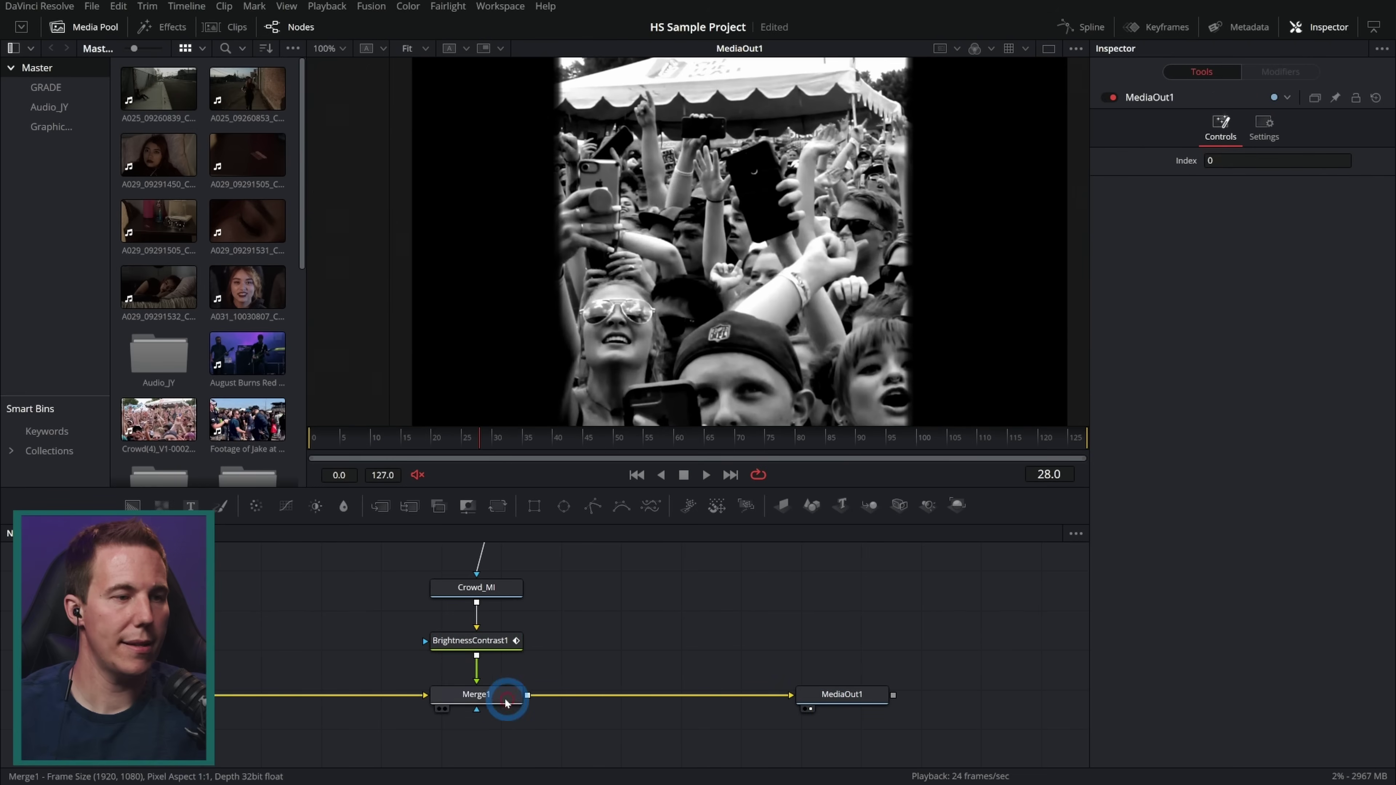
{"action": "key", "text": "shift+space"}
{"action": "type", "text": "glow"}
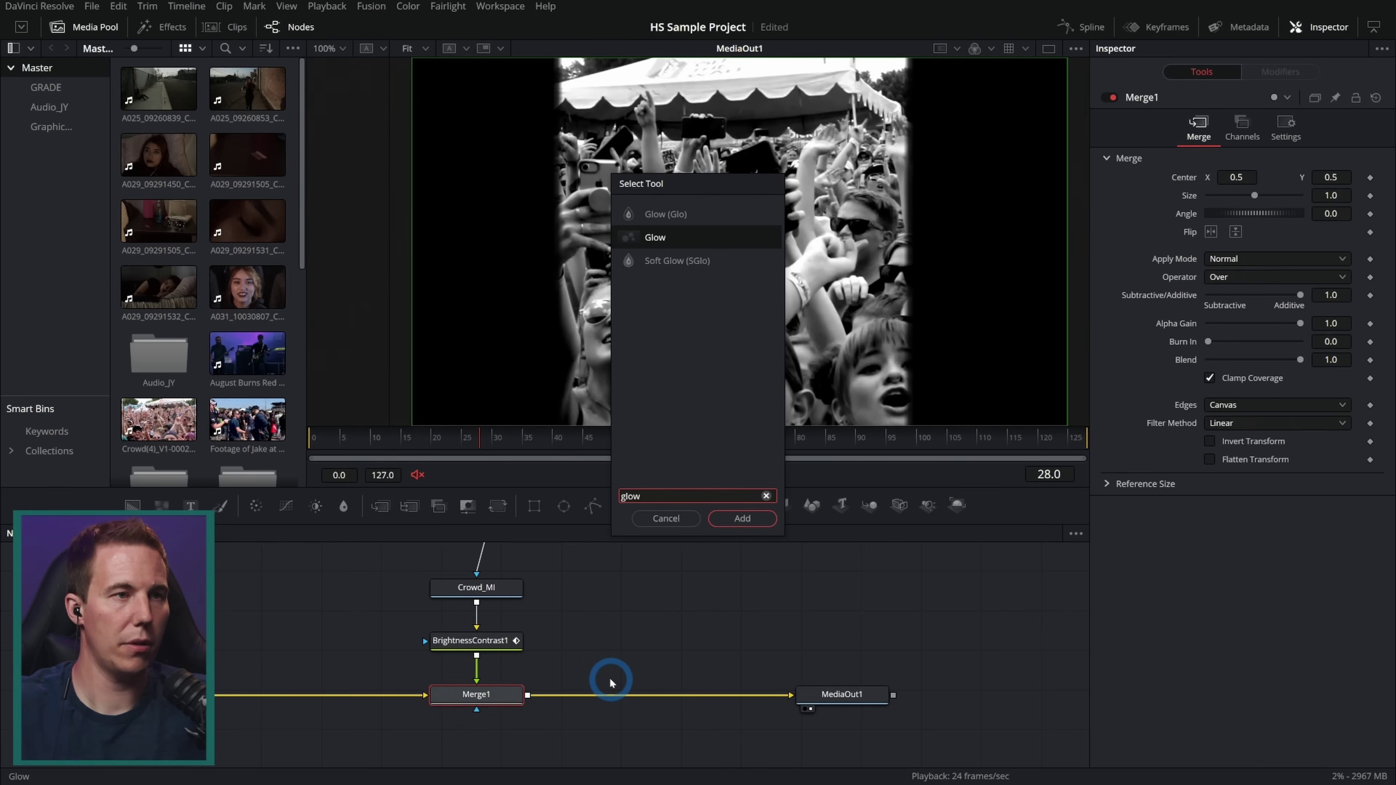
{"action": "left_click", "coordinate": [698, 220]}
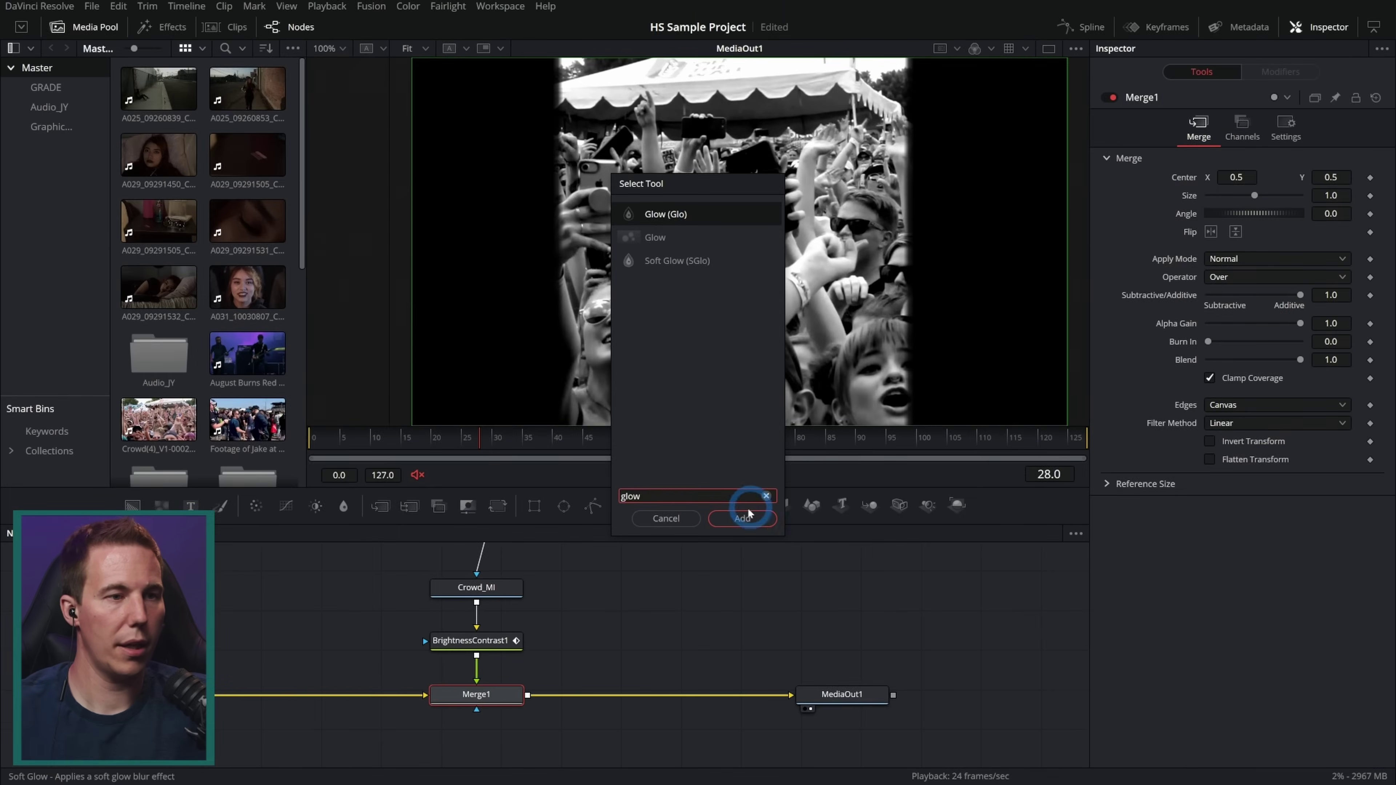
{"action": "left_click", "coordinate": [749, 512]}
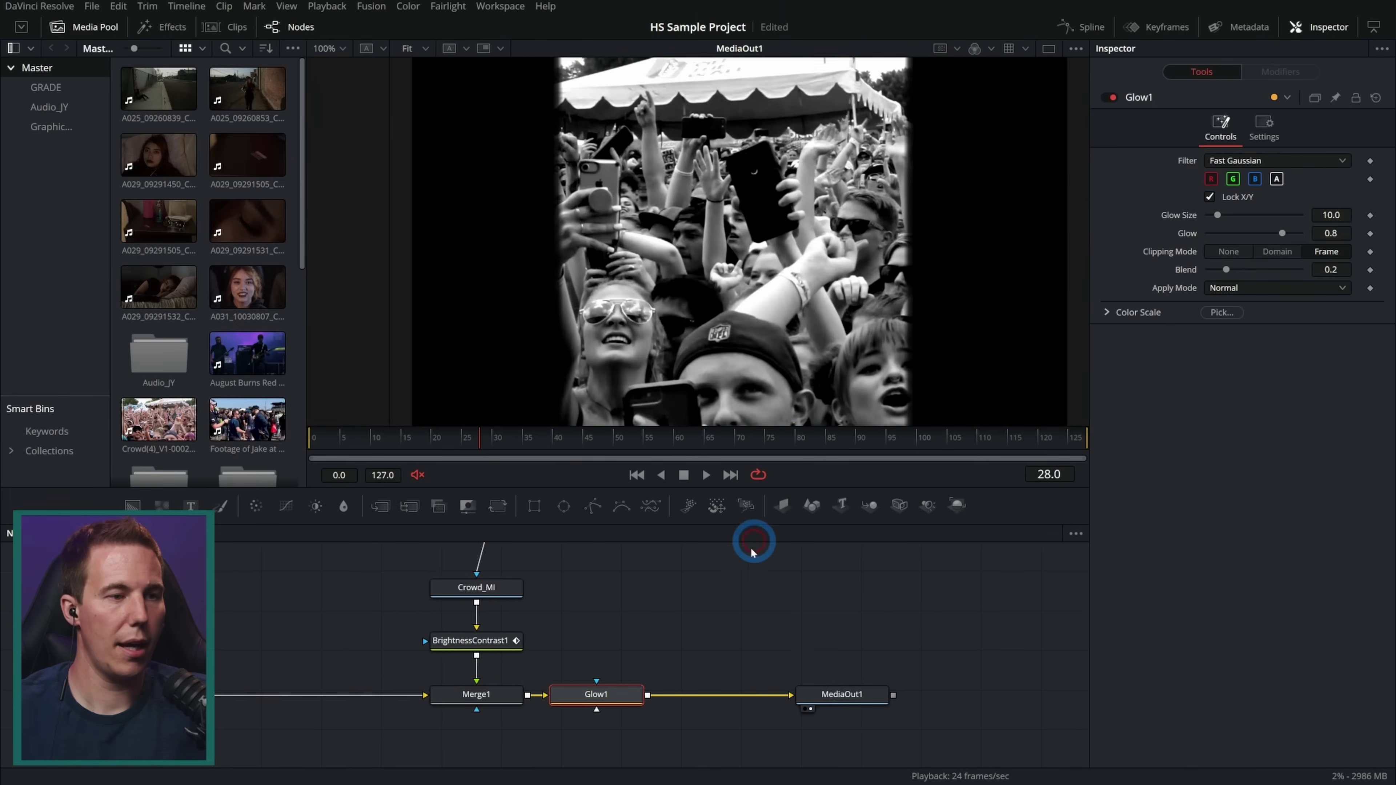
Step: Keyframe the Glow at 0 on frame 68 and raise it by frame 84
{"action": "left_click_drag", "start_coordinate": [674, 445], "coordinate": [748, 450]}
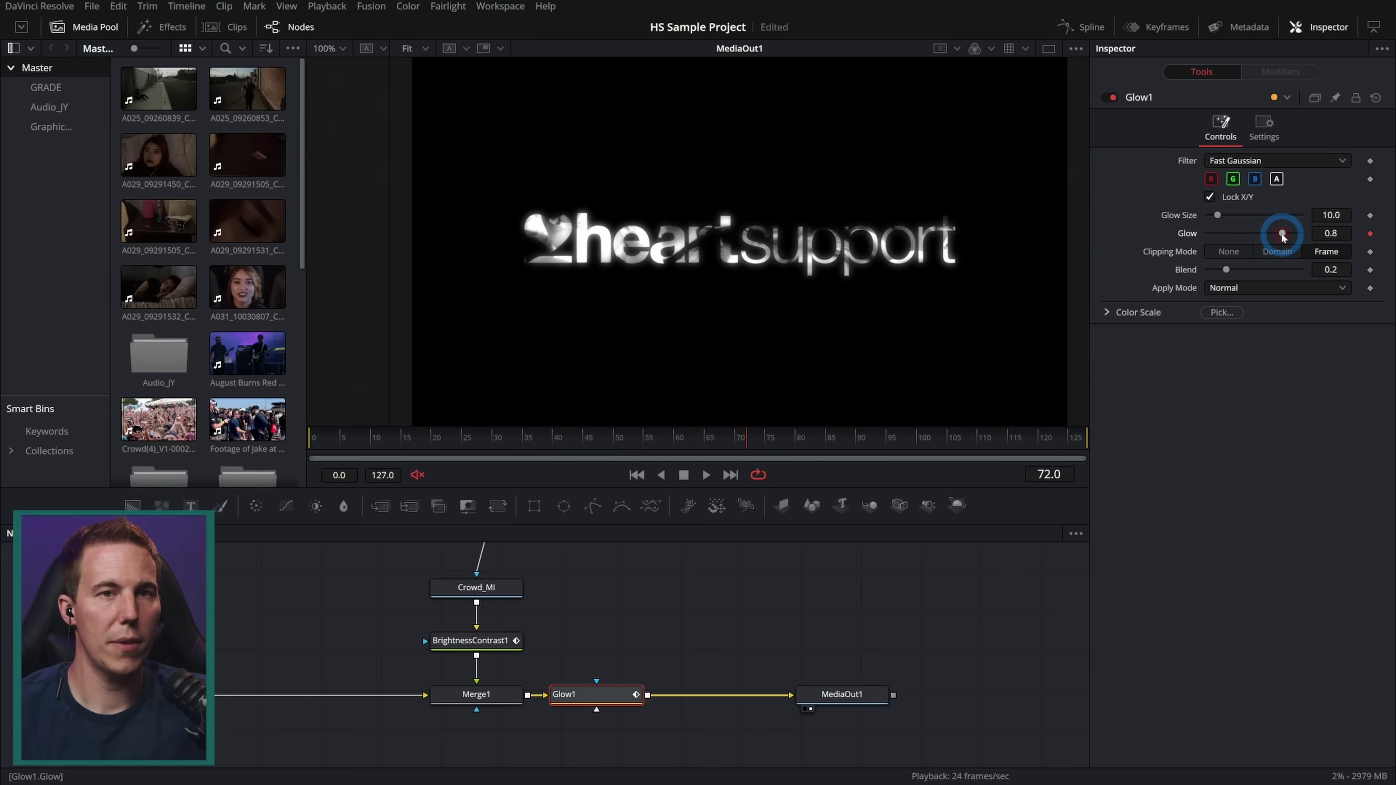
{"action": "left_click_drag", "start_coordinate": [1282, 235], "coordinate": [1007, 267]}
{"action": "left_click_drag", "start_coordinate": [709, 428], "coordinate": [825, 439]}
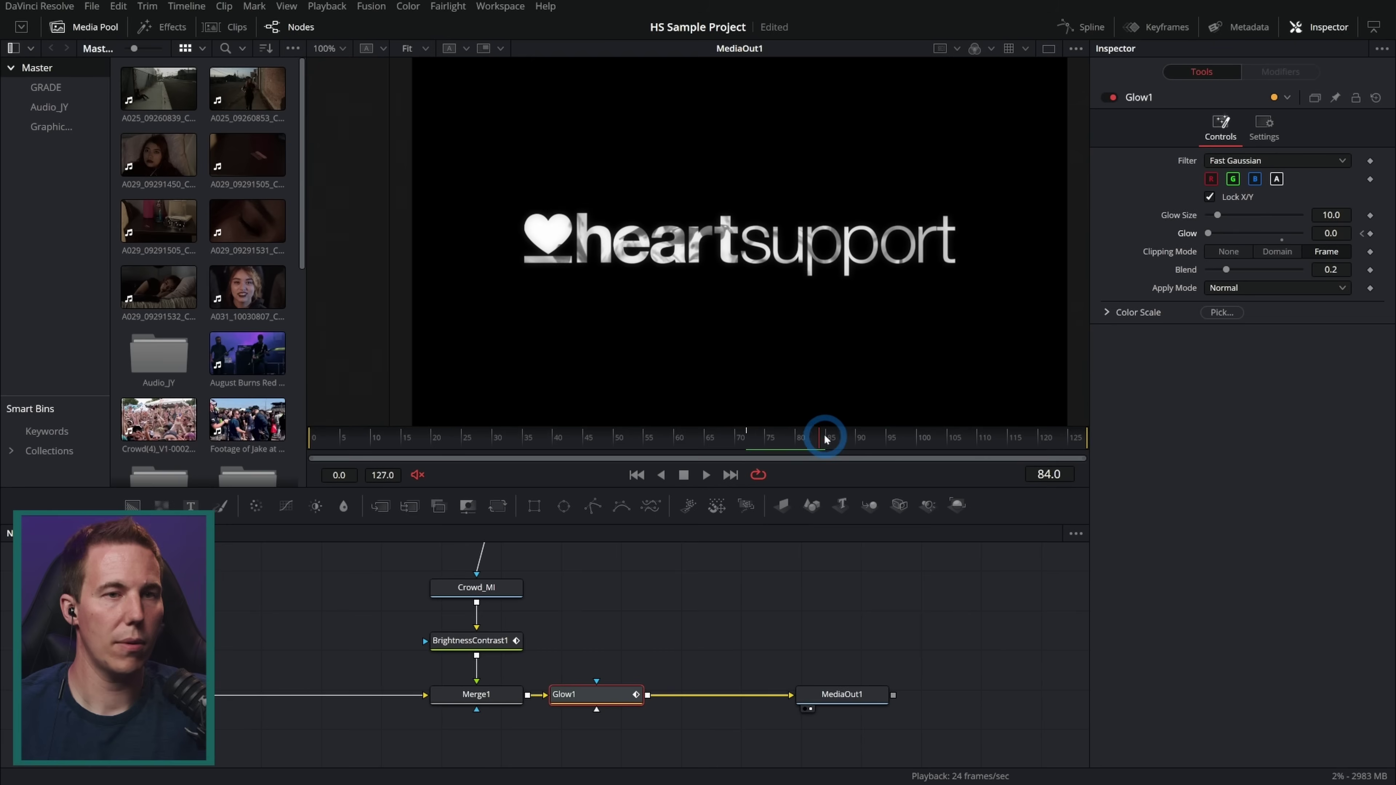
{"action": "left_click_drag", "start_coordinate": [1228, 271], "coordinate": [1271, 241]}
{"action": "left_click", "coordinate": [1211, 235]}
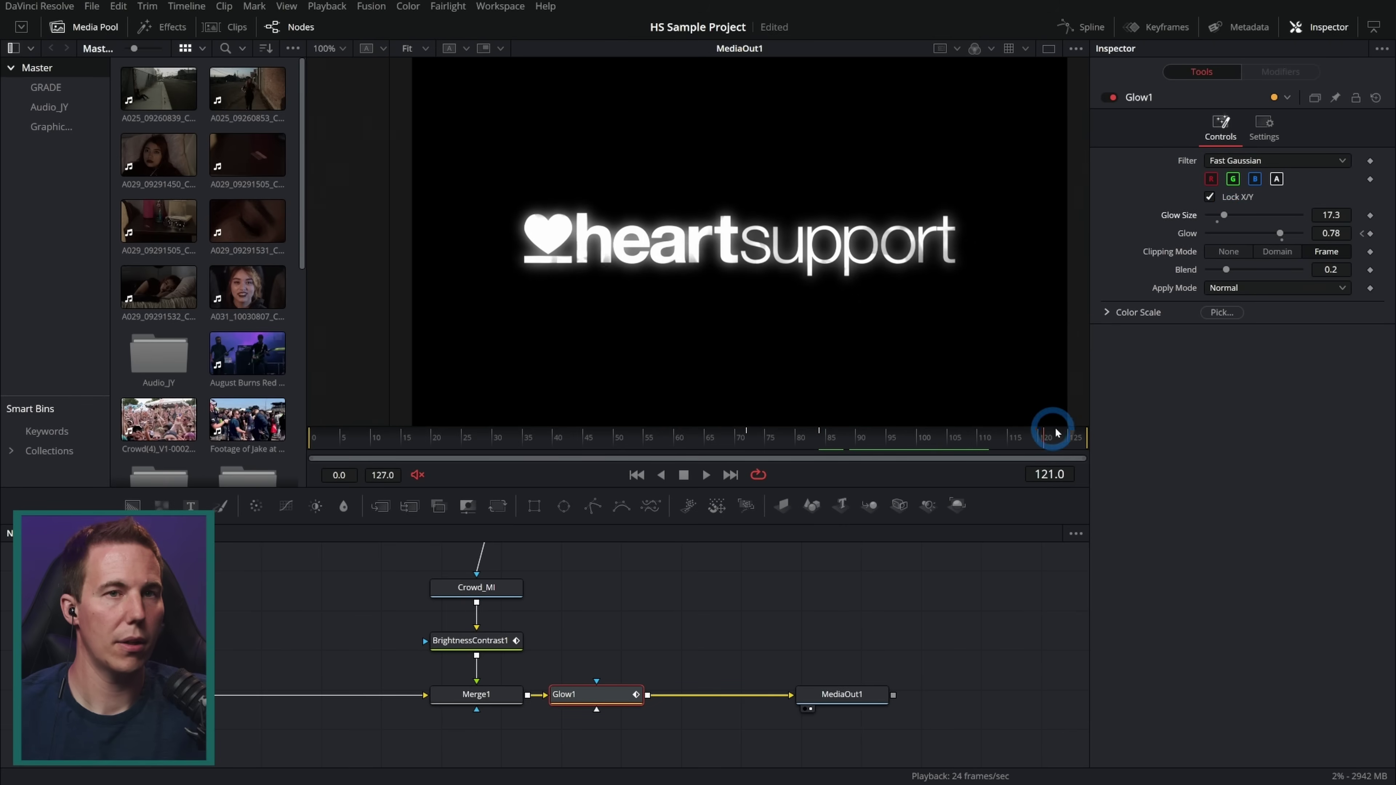
Step: Lower the glow at the last frame and play back to review it at frame 83
{"action": "left_click_drag", "start_coordinate": [1057, 432], "coordinate": [405, 440]}
{"action": "key", "text": "space"}
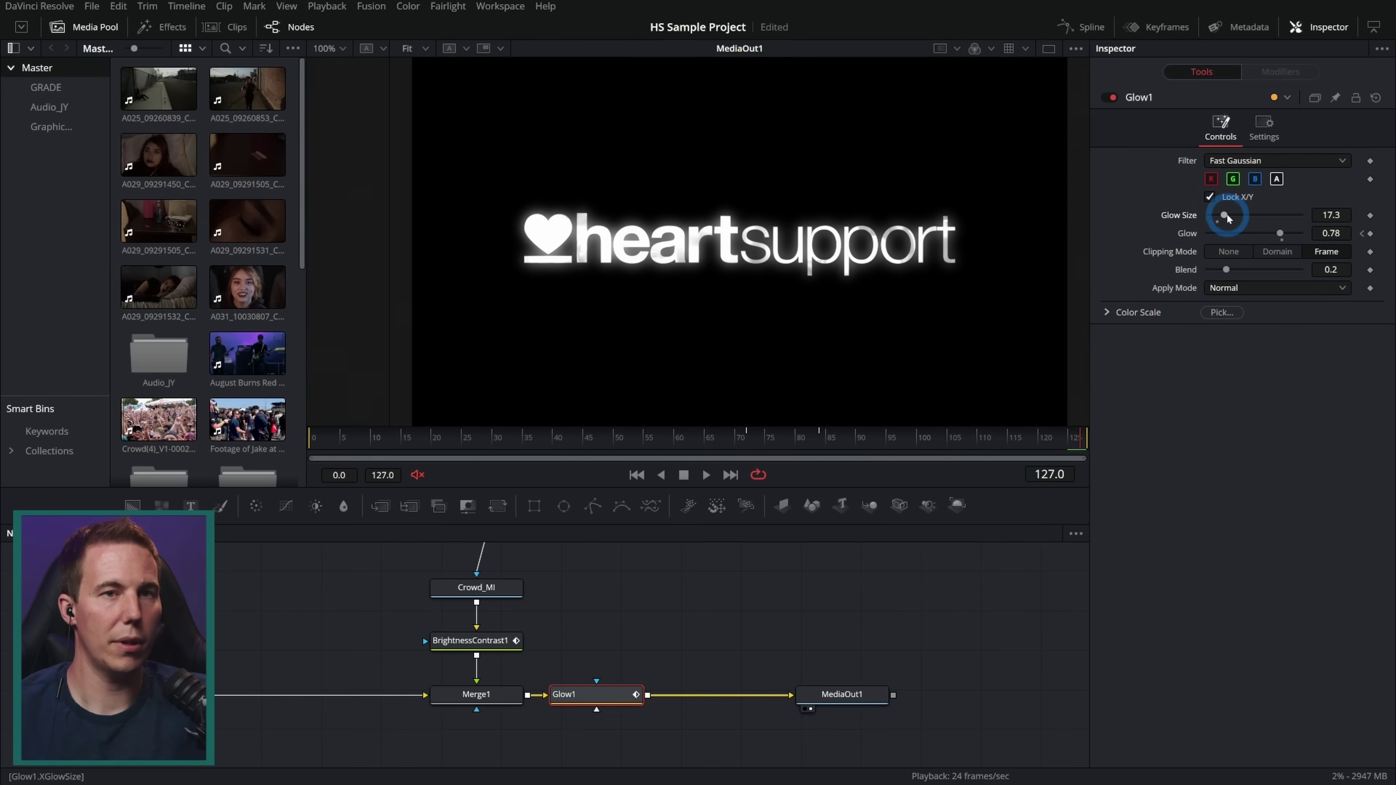
{"action": "left_click_drag", "start_coordinate": [1281, 236], "coordinate": [1219, 239]}
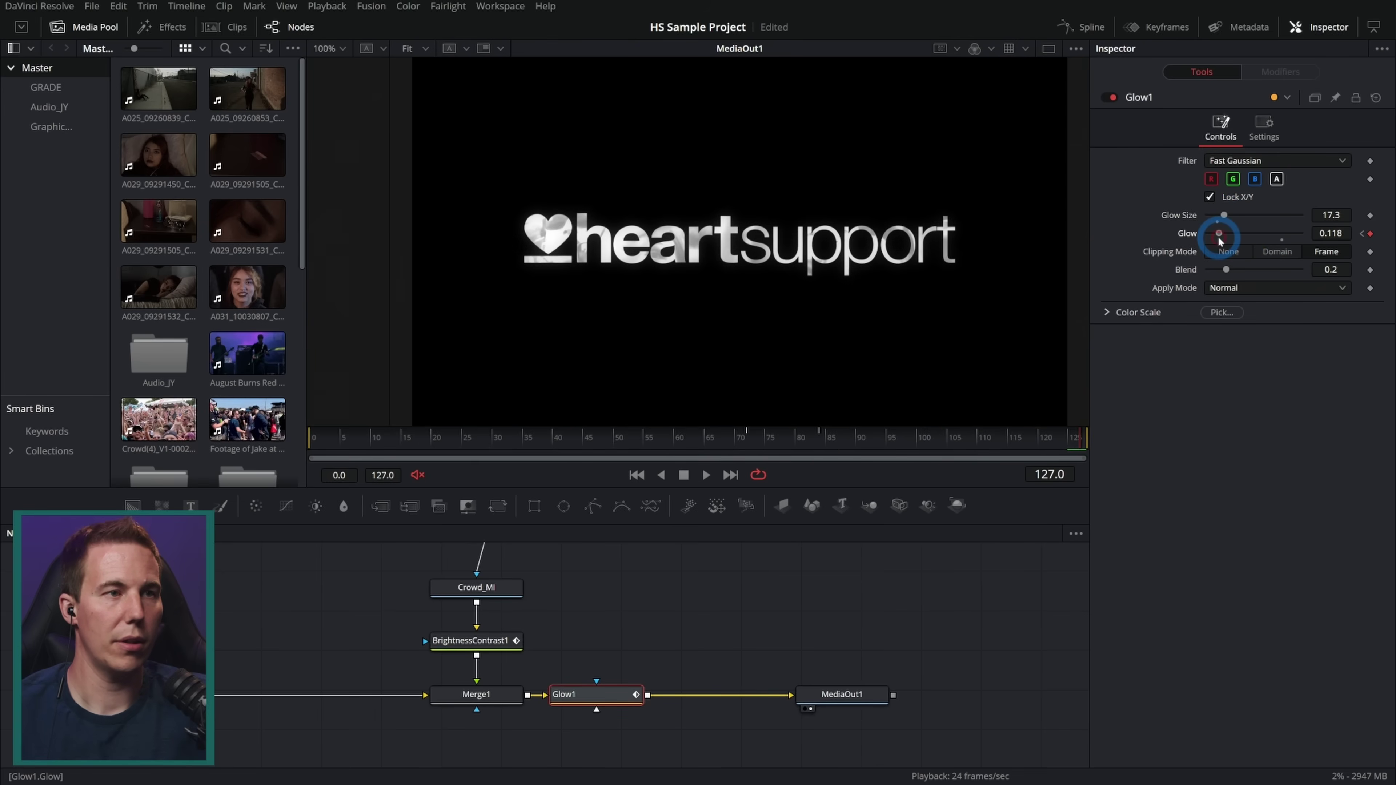
{"action": "key", "text": "space"}
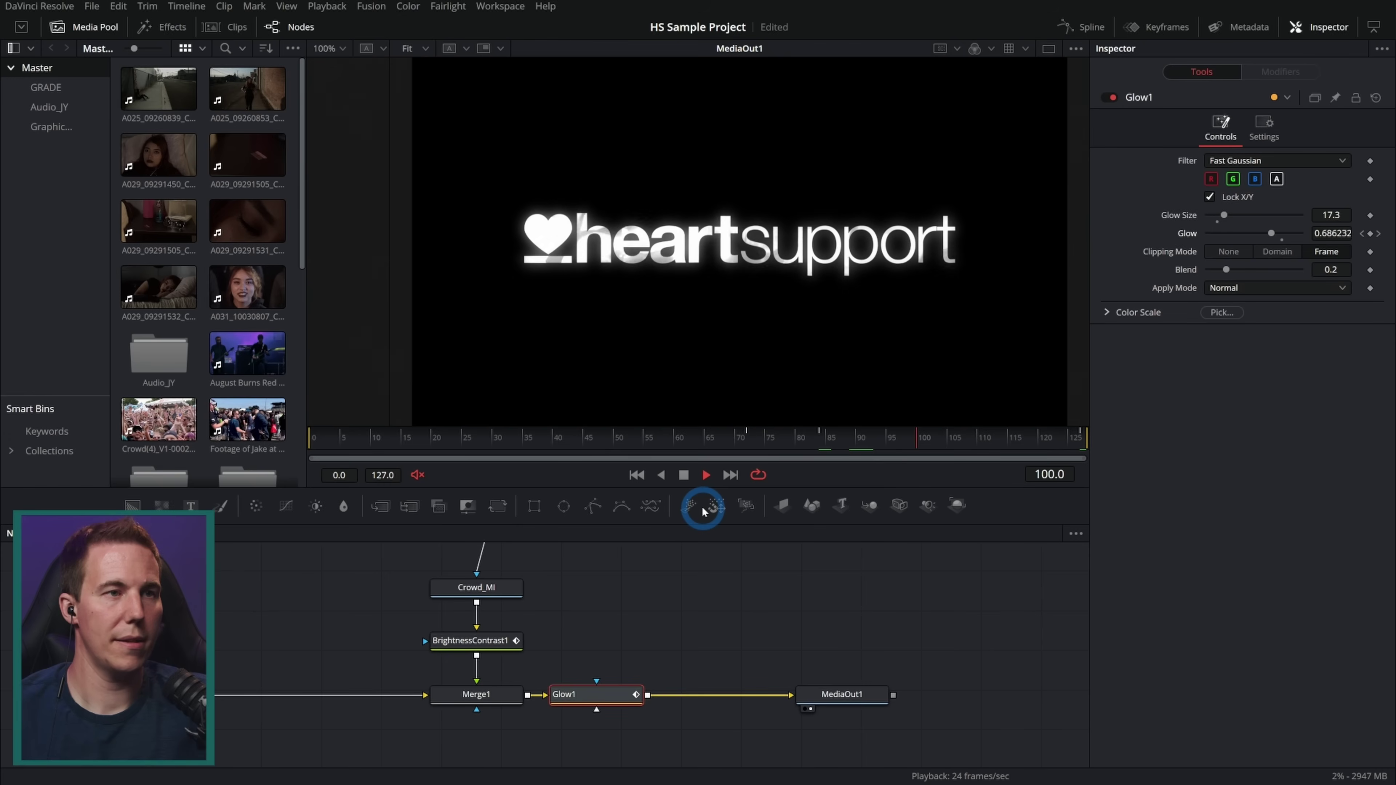
{"action": "left_click", "coordinate": [839, 440]}
{"action": "left_click_drag", "start_coordinate": [839, 440], "coordinate": [857, 445]}
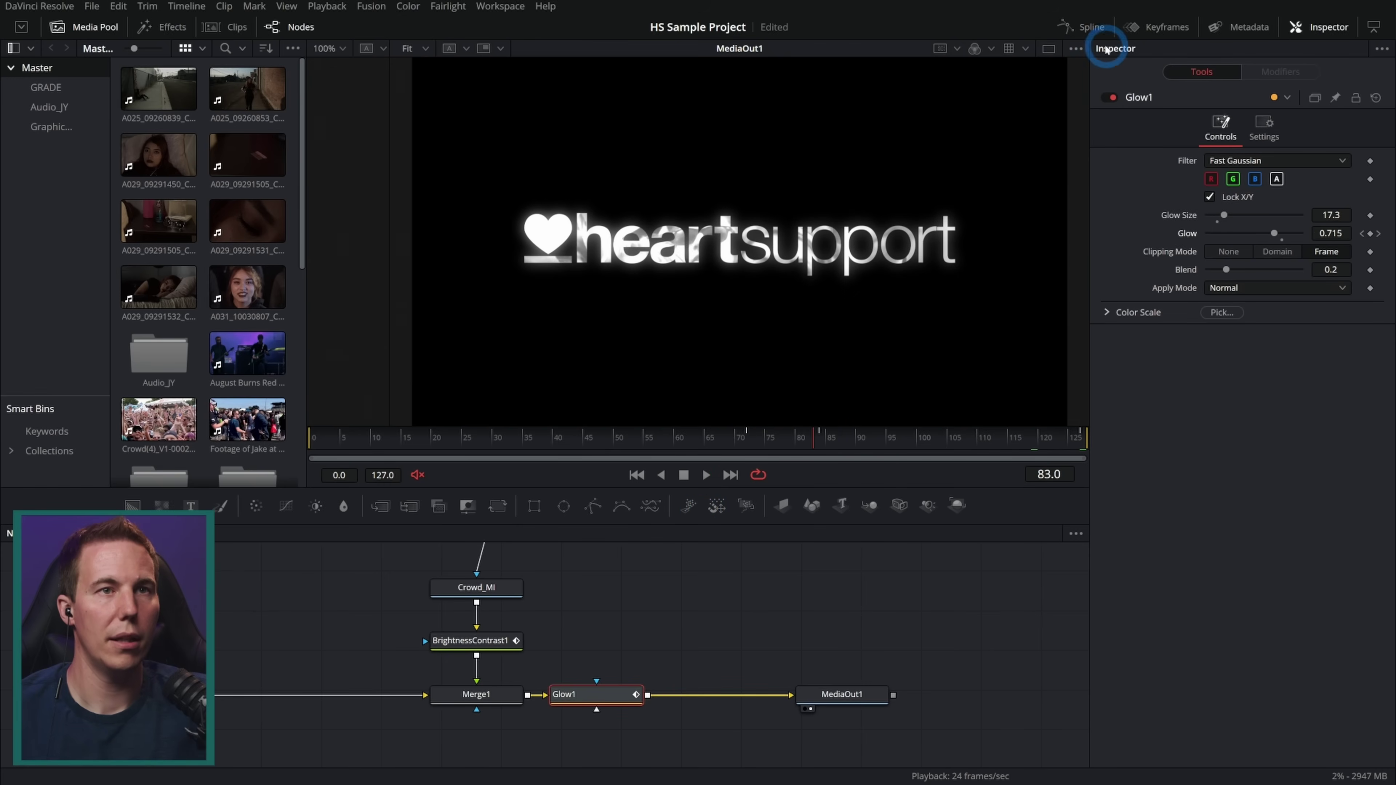
Step: In the Spline editor, select all Glow keyframes and smooth them with S
{"action": "left_click", "coordinate": [1096, 29]}
{"action": "left_click", "coordinate": [1002, 620]}
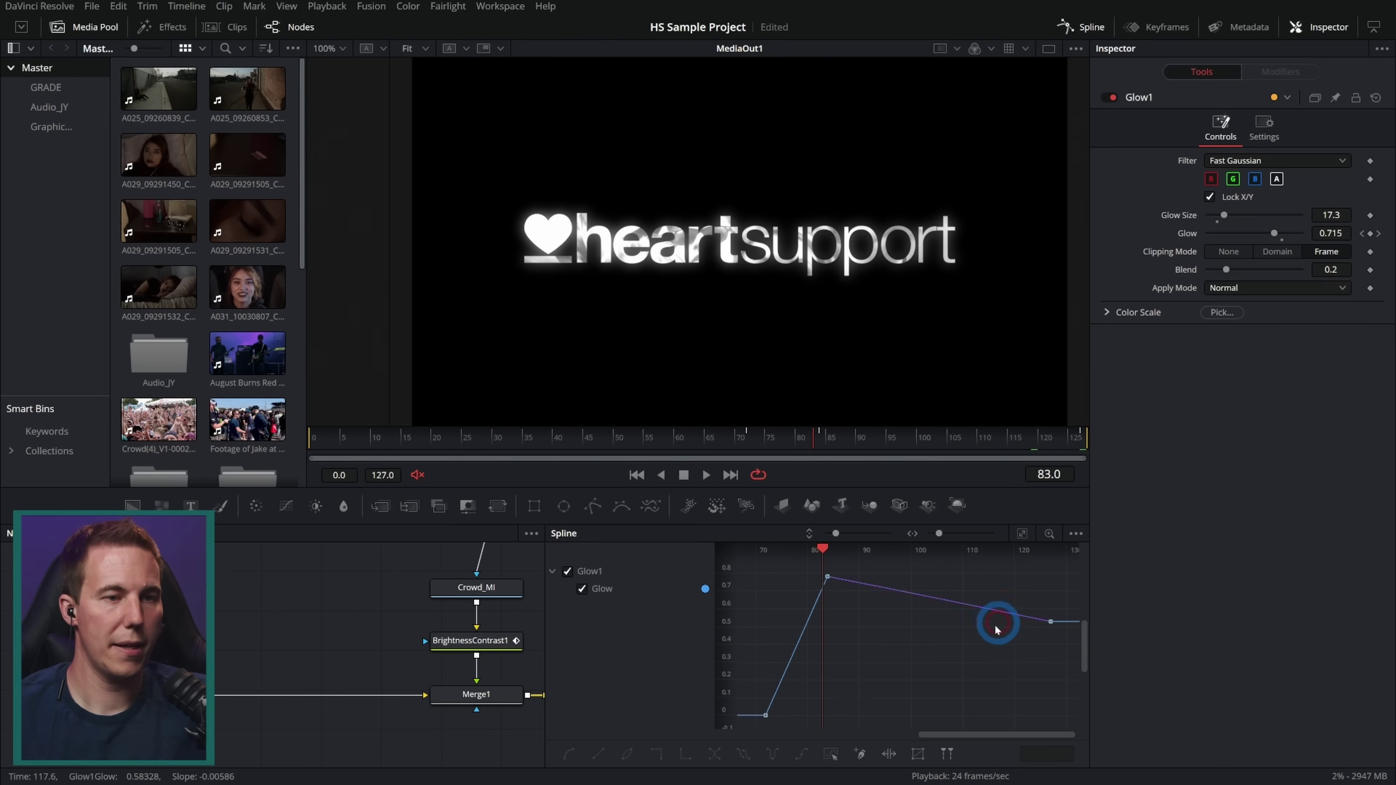
{"action": "left_click_drag", "start_coordinate": [855, 678], "coordinate": [713, 729]}
{"action": "key", "text": "s"}
{"action": "left_click", "coordinate": [847, 587]}
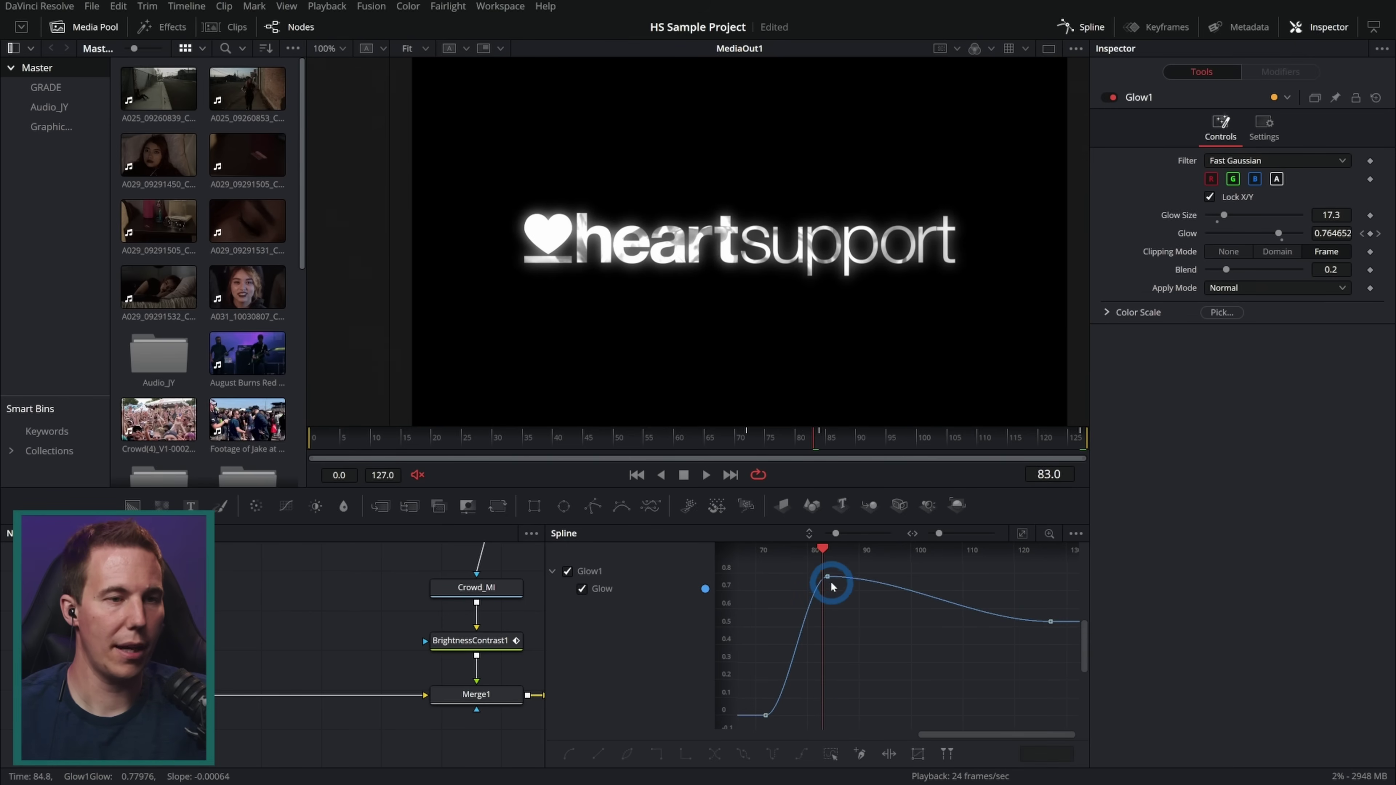
Step: Move the glow peak to about frame 92, lengthen both ease handles, and replay
{"action": "left_click_drag", "start_coordinate": [825, 583], "coordinate": [867, 583]}
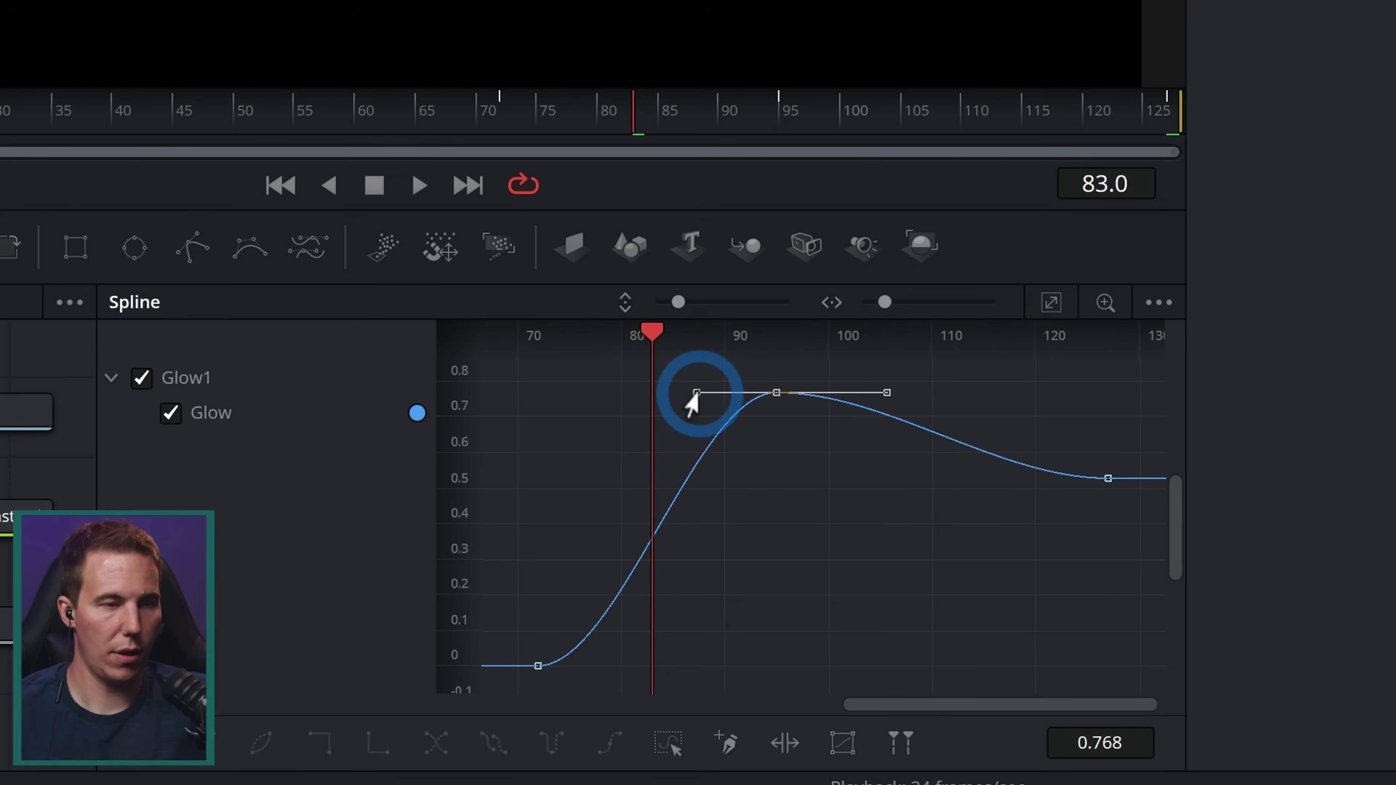
{"action": "left_click_drag", "start_coordinate": [691, 404], "coordinate": [599, 399]}
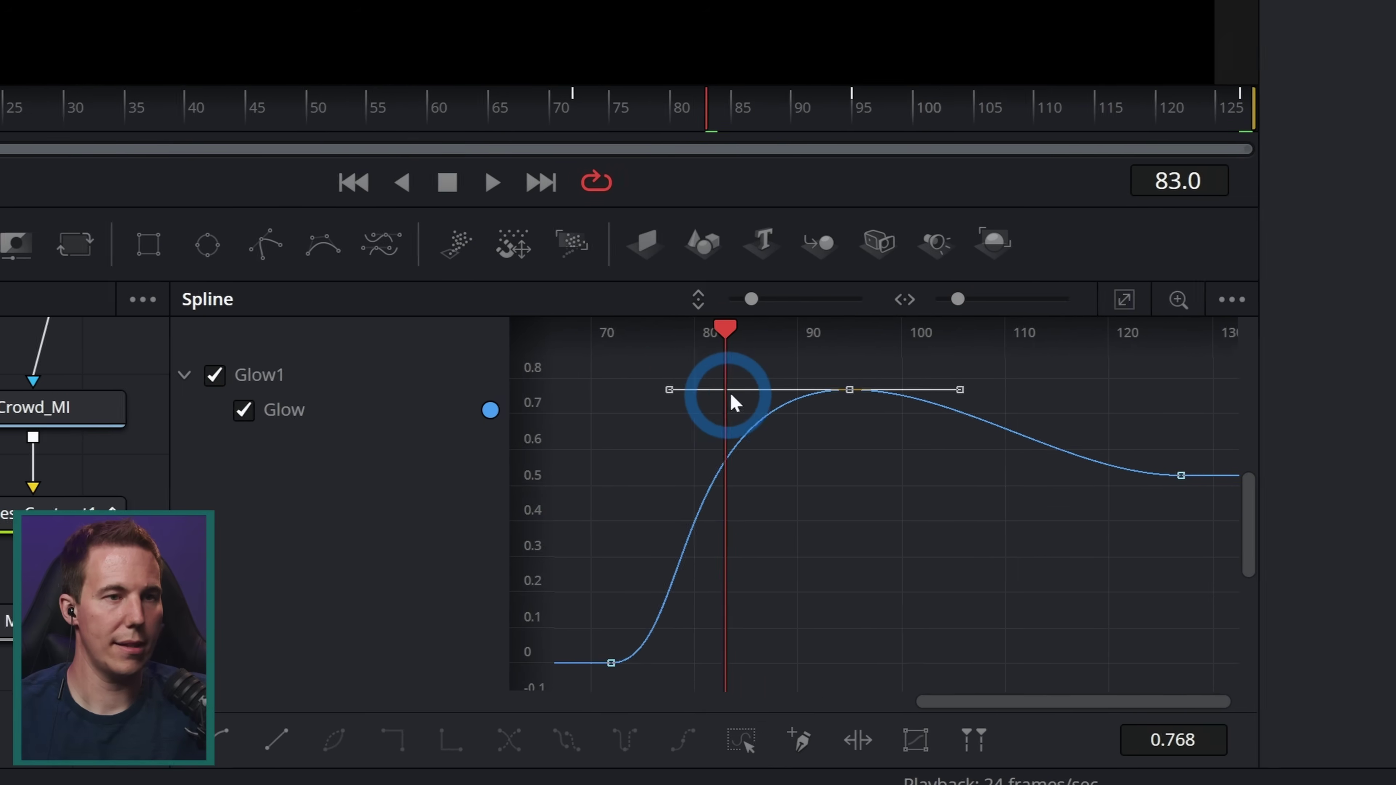
{"action": "left_click_drag", "start_coordinate": [960, 390], "coordinate": [1043, 390]}
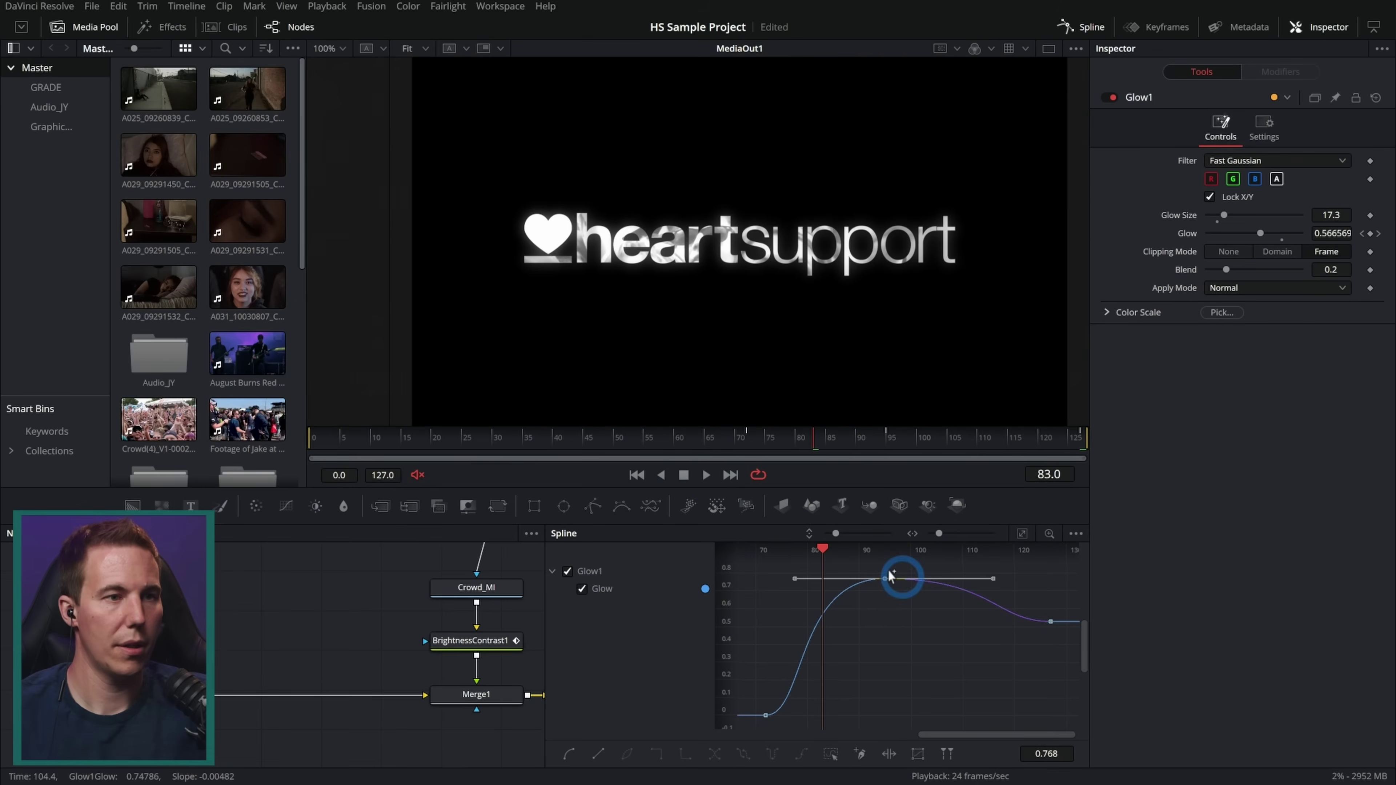
{"action": "left_click", "coordinate": [637, 474]}
{"action": "left_click", "coordinate": [707, 474]}
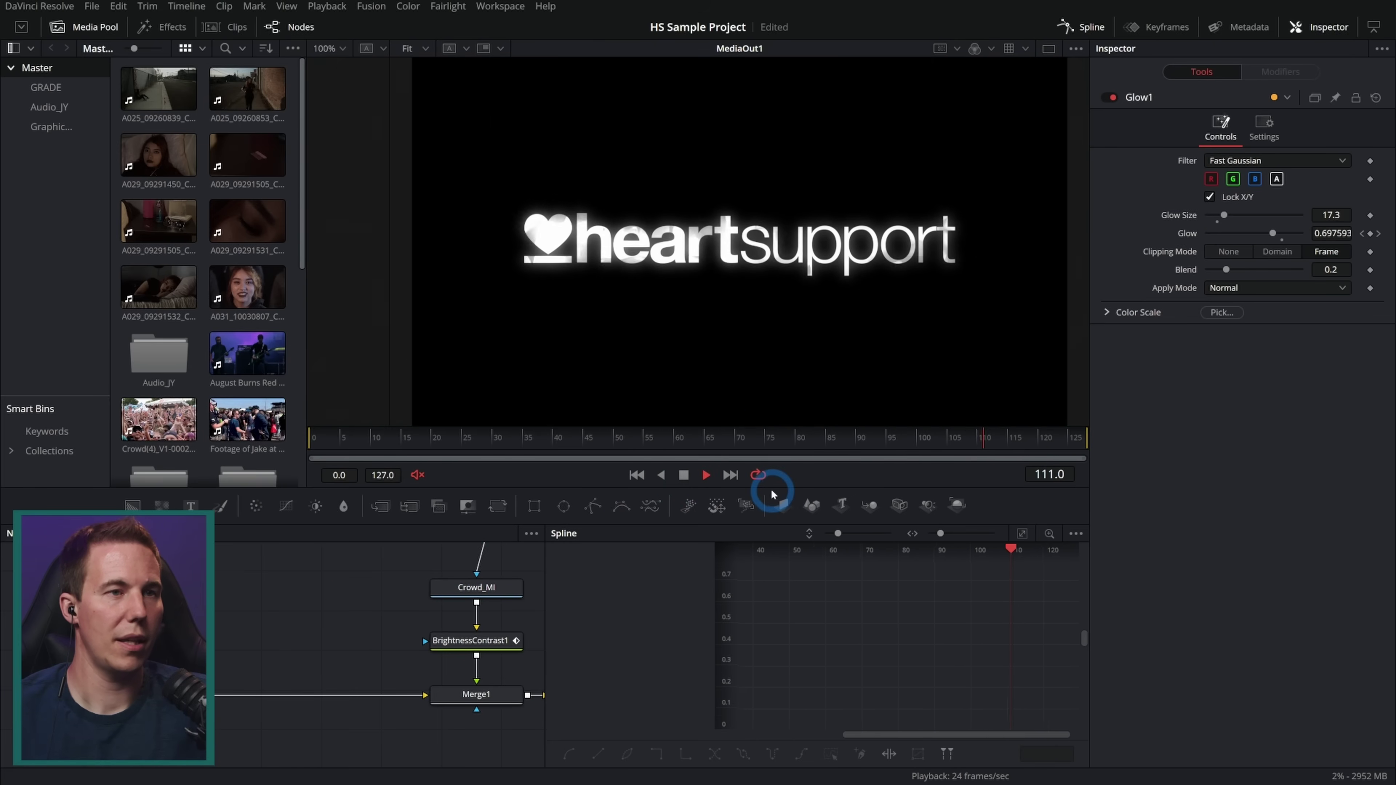
Step: Review the glow from frame 69, close the Spline editor, and pan to show Merge1, Glow1, MediaOut1
{"action": "left_click", "coordinate": [681, 475]}
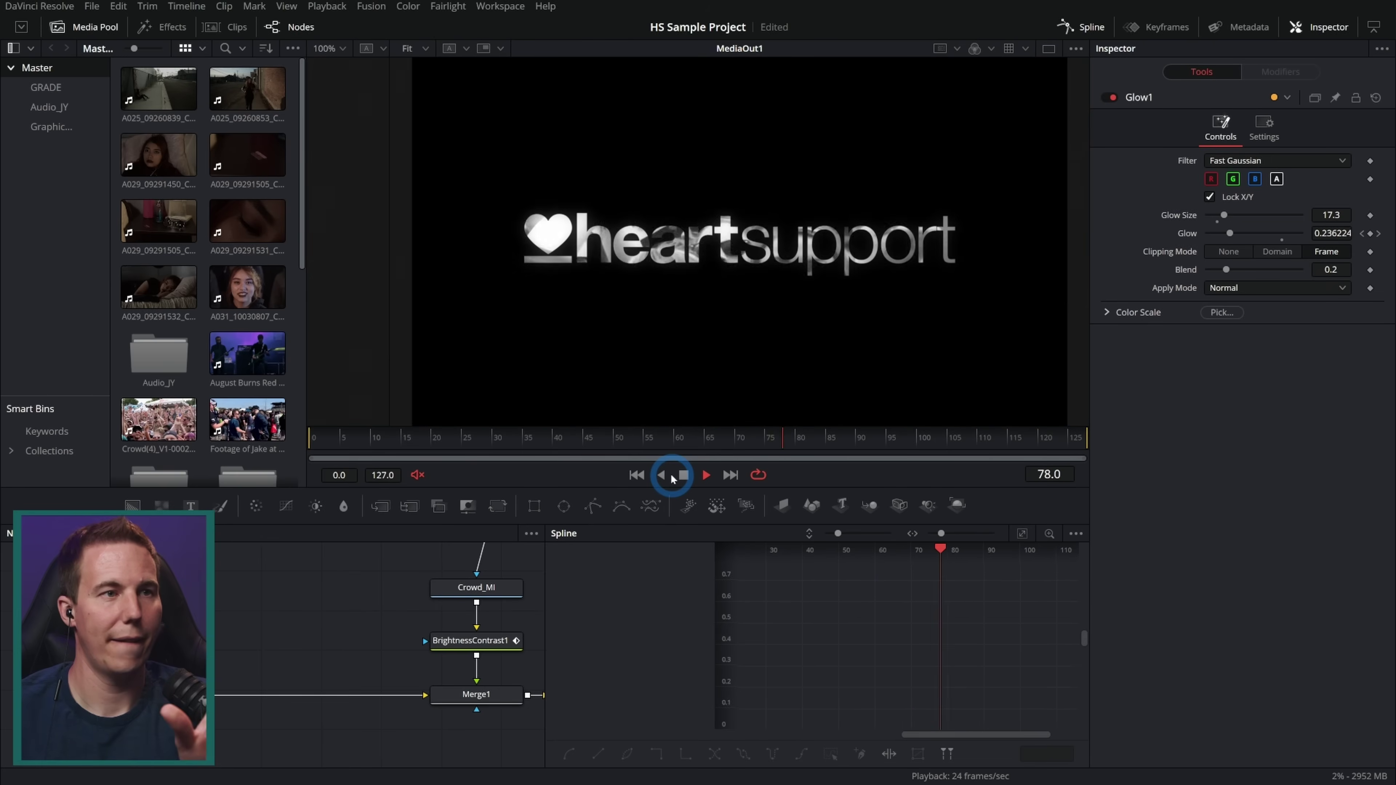
{"action": "left_click", "coordinate": [732, 438]}
{"action": "left_click", "coordinate": [701, 477]}
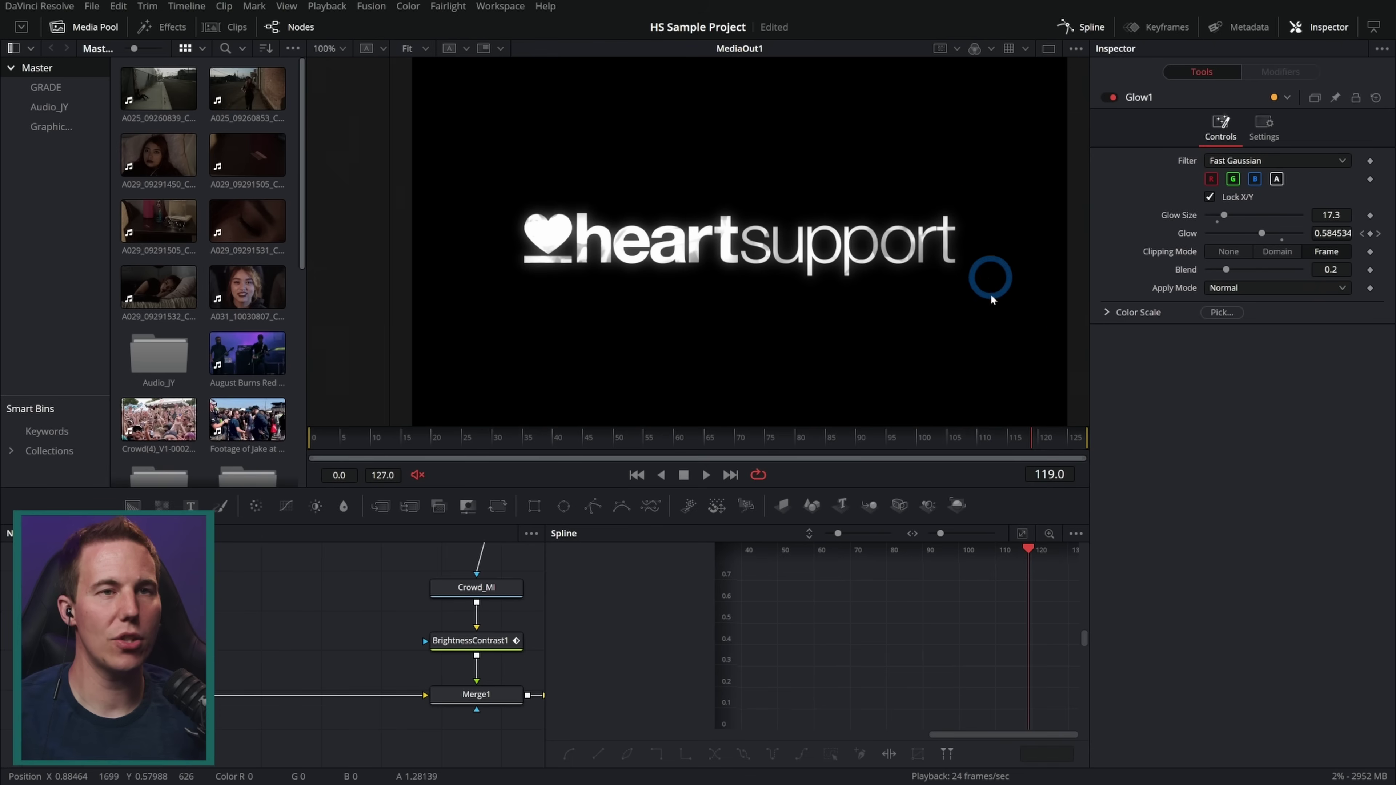
{"action": "left_click", "coordinate": [1173, 26]}
{"action": "left_click", "coordinate": [1047, 303]}
{"action": "left_click_drag", "start_coordinate": [752, 605], "coordinate": [798, 628]}
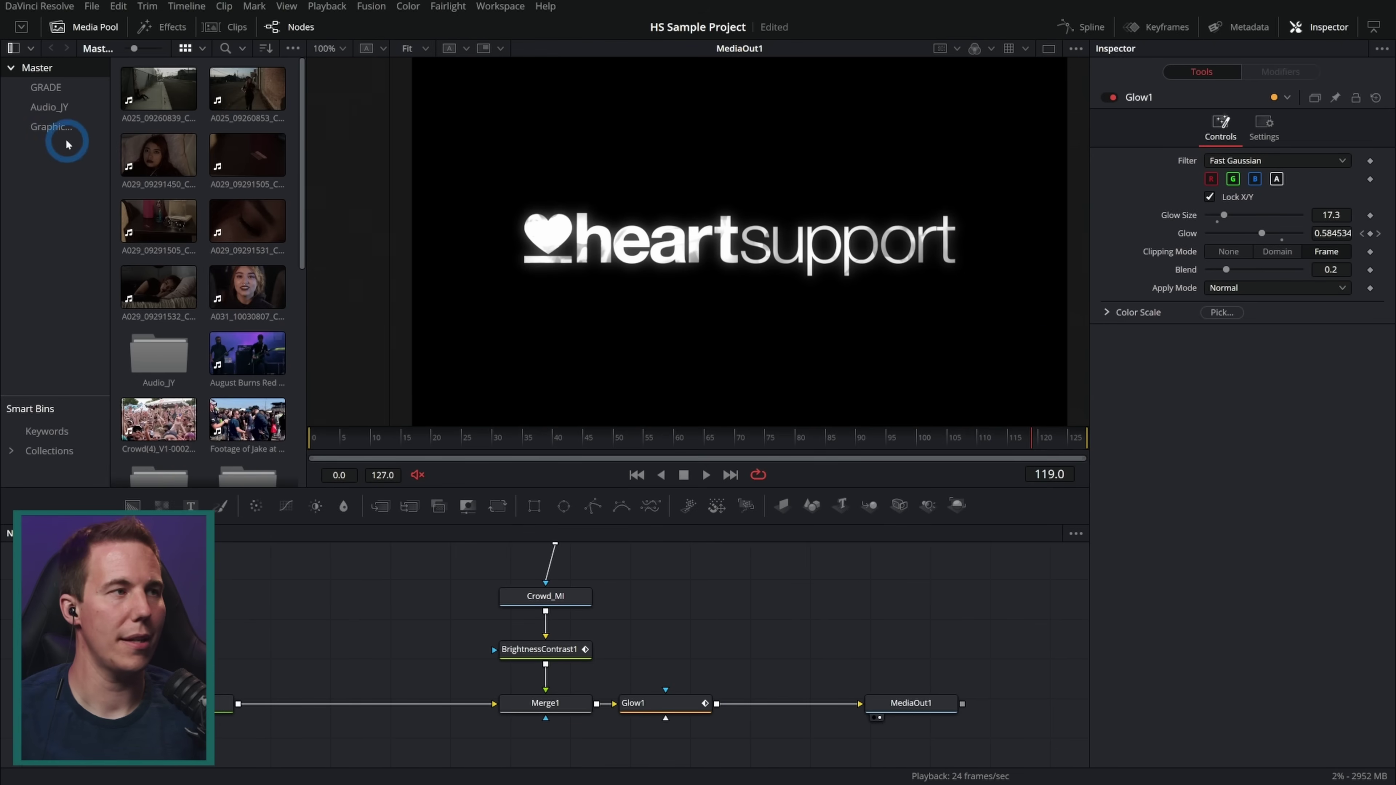
Step: Bring BG_Texture.png from the Graphics bin and merge it over Background1 through Merge2
{"action": "left_click", "coordinate": [54, 127]}
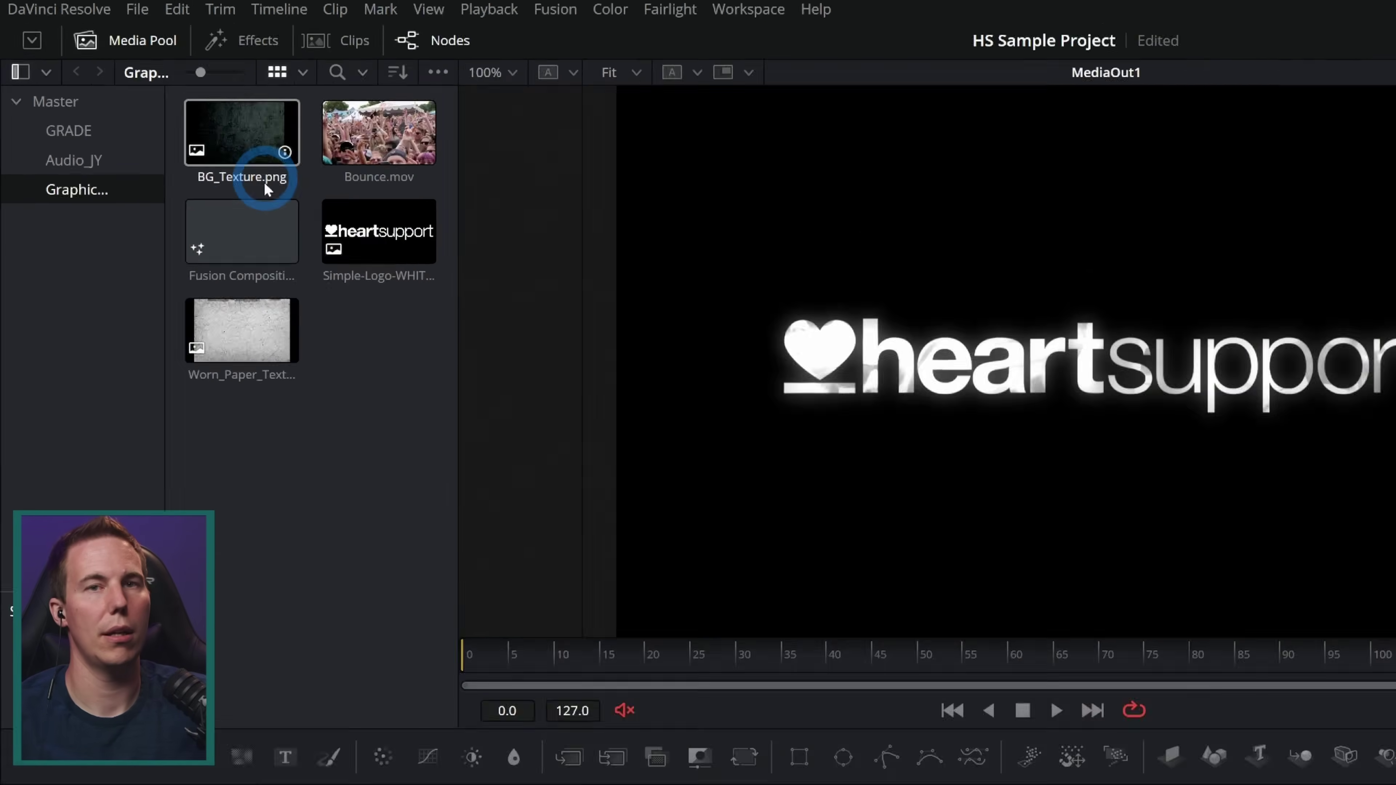
{"action": "left_click_drag", "start_coordinate": [352, 209], "coordinate": [577, 784]}
{"action": "left_click_drag", "start_coordinate": [290, 644], "coordinate": [244, 715]}
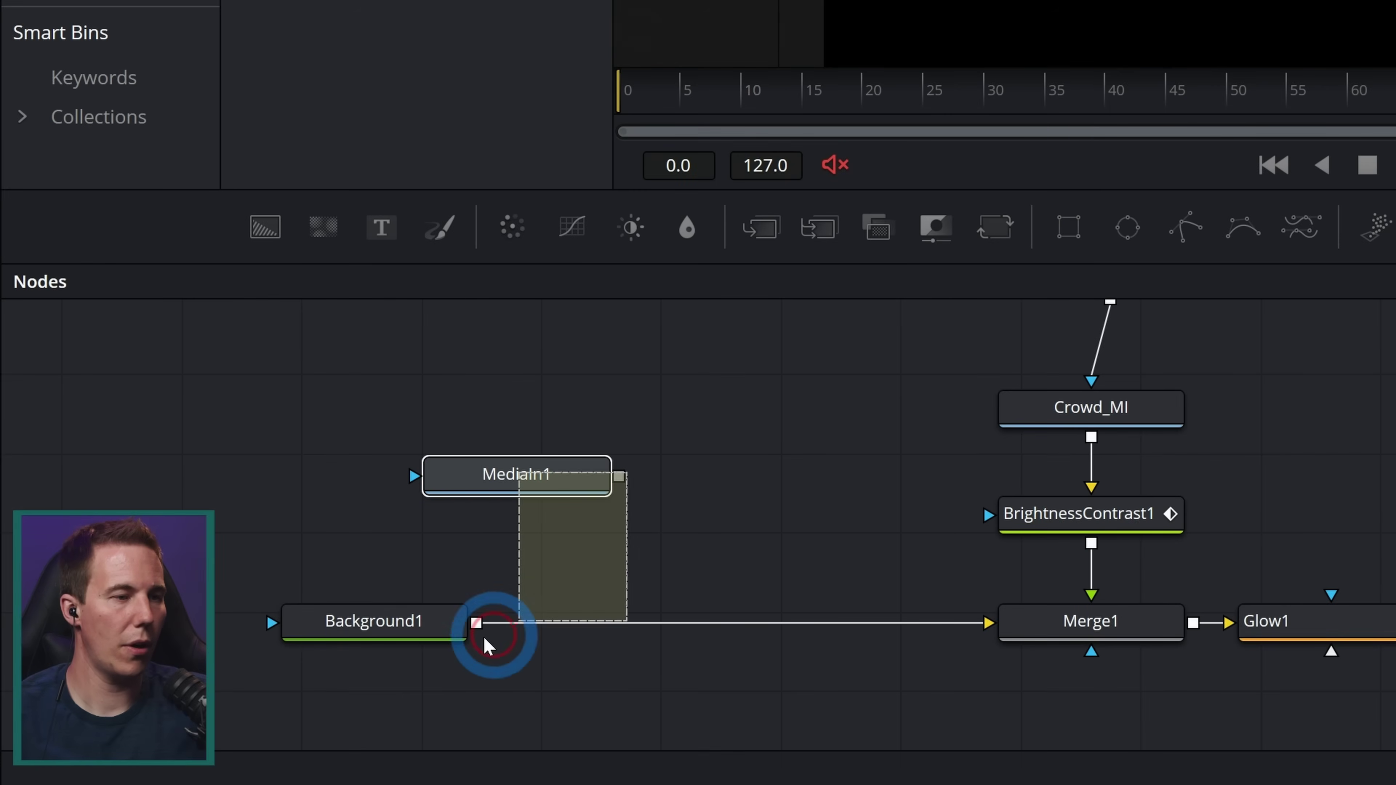
{"action": "left_click_drag", "start_coordinate": [488, 646], "coordinate": [574, 563]}
{"action": "left_click_drag", "start_coordinate": [619, 476], "coordinate": [498, 611]}
Step: Place the texture node above Merge2, recentre the viewer, and add an Ellipse mask
{"action": "left_click_drag", "start_coordinate": [550, 479], "coordinate": [651, 476]}
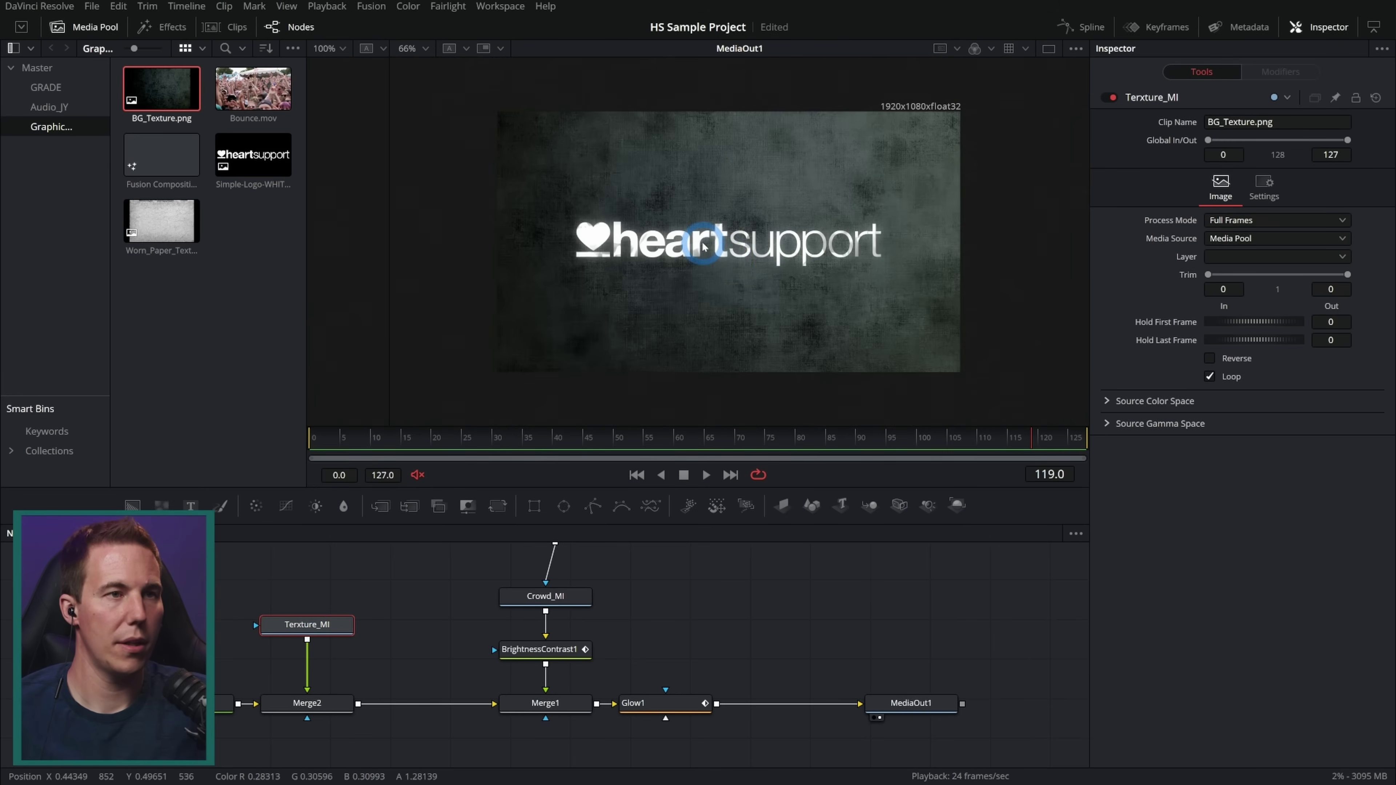
{"action": "left_click_drag", "start_coordinate": [788, 272], "coordinate": [769, 269]}
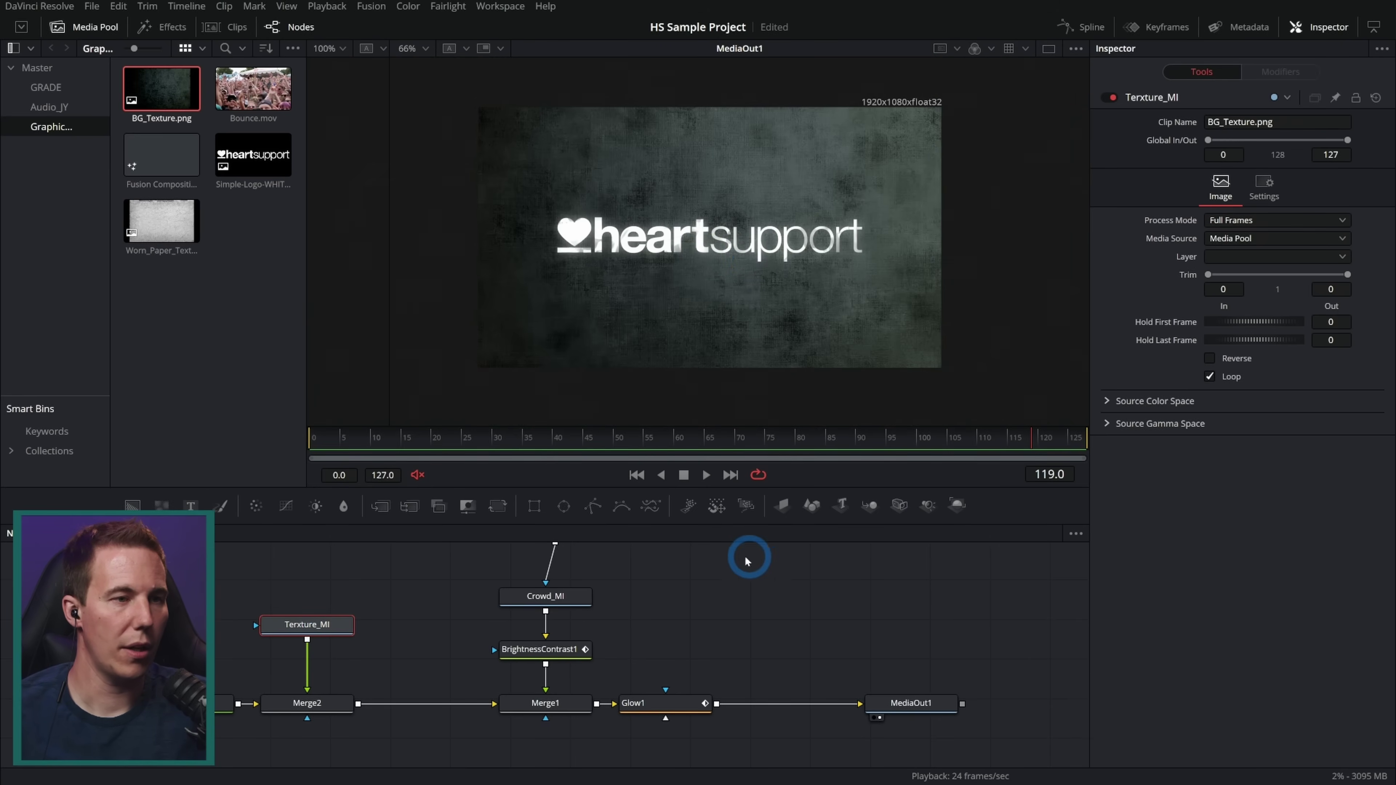
{"action": "left_click_drag", "start_coordinate": [565, 511], "coordinate": [308, 695]}
Step: Make Ellipse1 a narrow soft-edged oval tilted -21.7°, centred at 0.376, 0.488
{"action": "left_click_drag", "start_coordinate": [823, 215], "coordinate": [764, 223]}
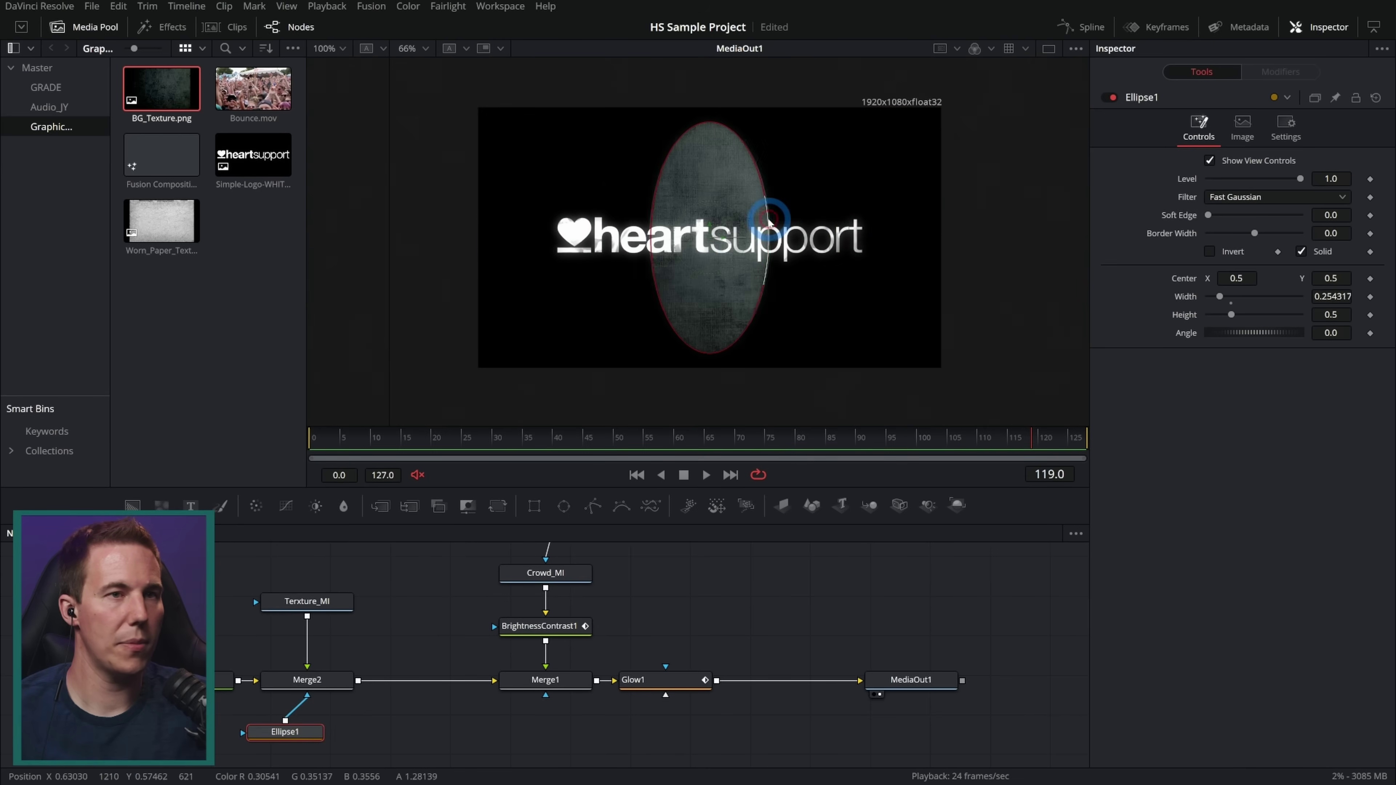
{"action": "left_click_drag", "start_coordinate": [1224, 220], "coordinate": [1300, 215]}
{"action": "left_click", "coordinate": [735, 306]}
{"action": "scroll", "coordinate": [741, 268], "scroll_direction": "up", "scroll_amount": 2}
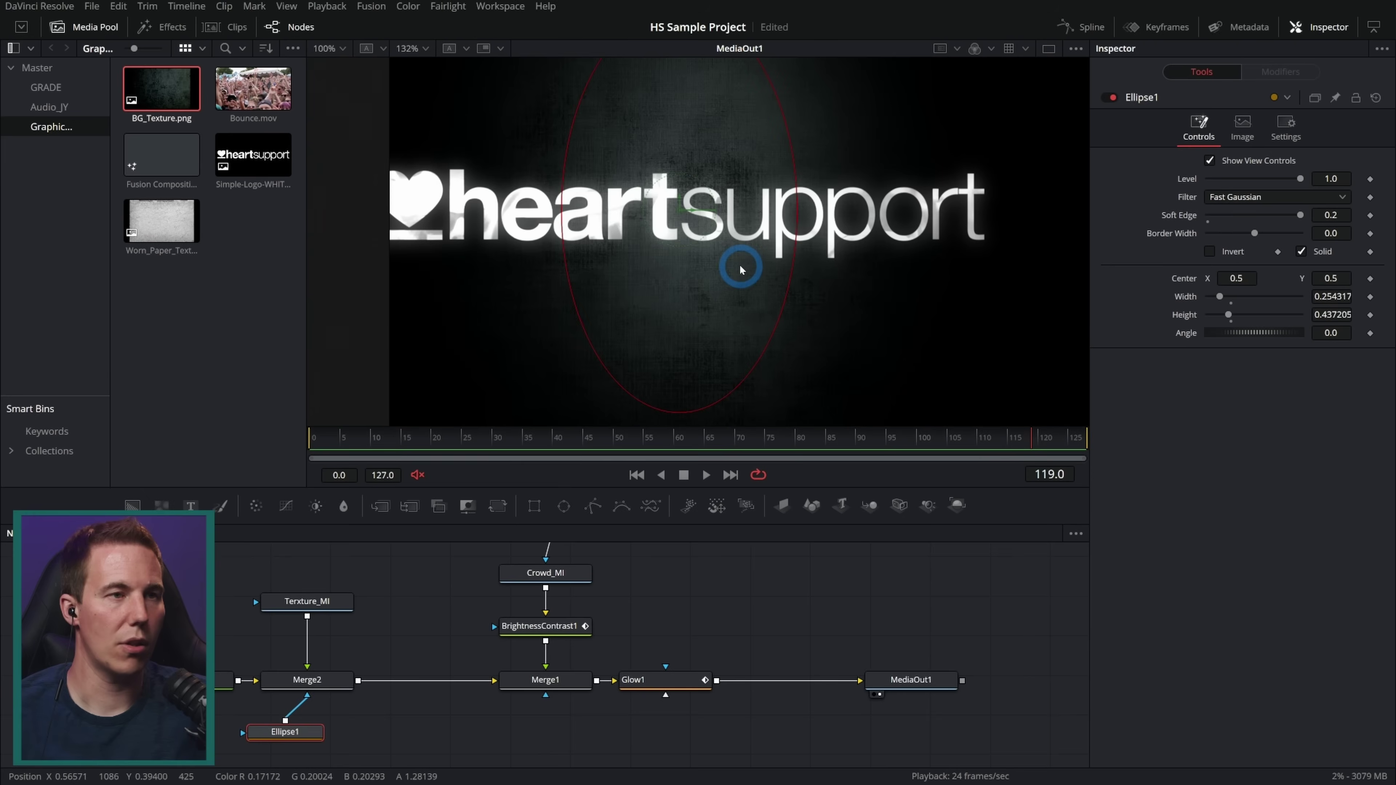
{"action": "left_click_drag", "start_coordinate": [787, 130], "coordinate": [738, 148]}
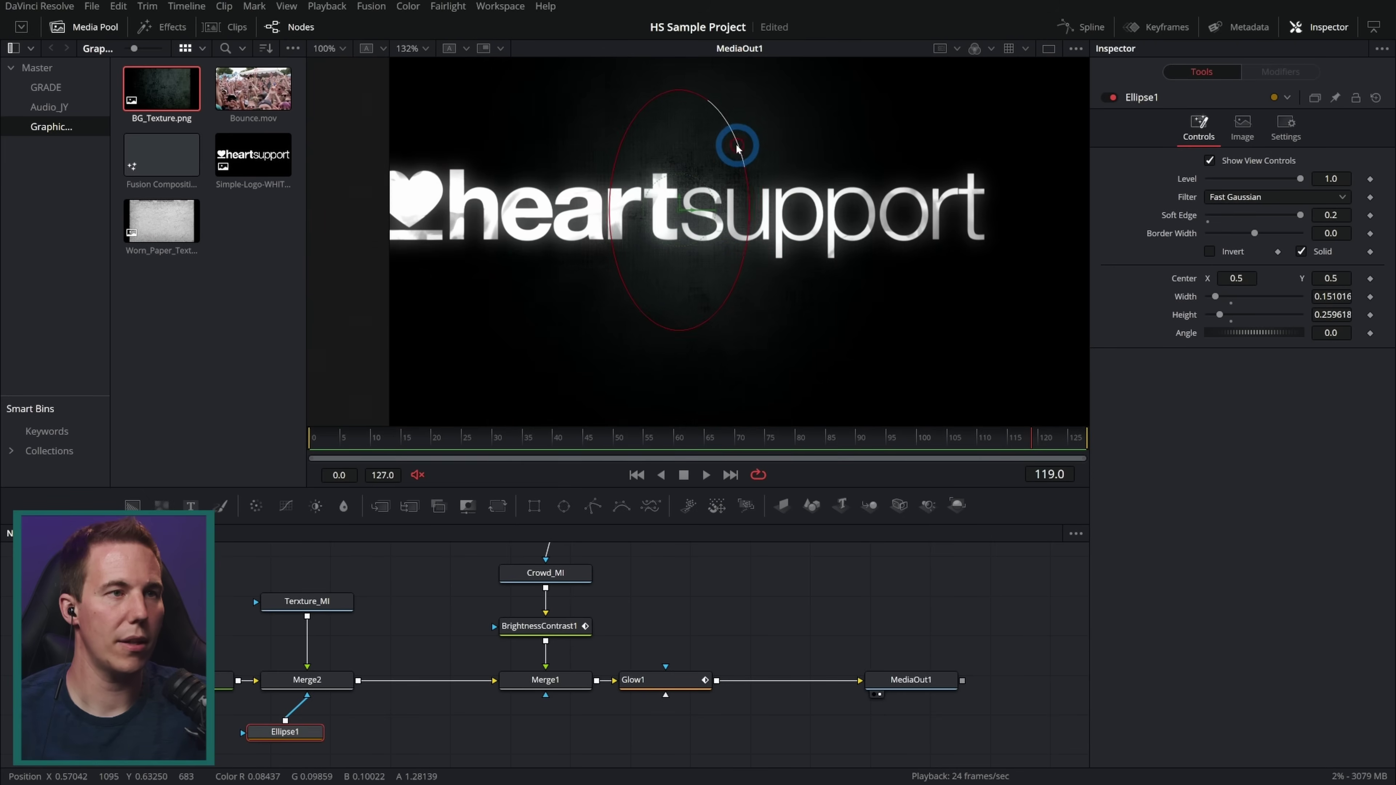
{"action": "scroll", "coordinate": [715, 215], "scroll_direction": "down", "scroll_amount": 2}
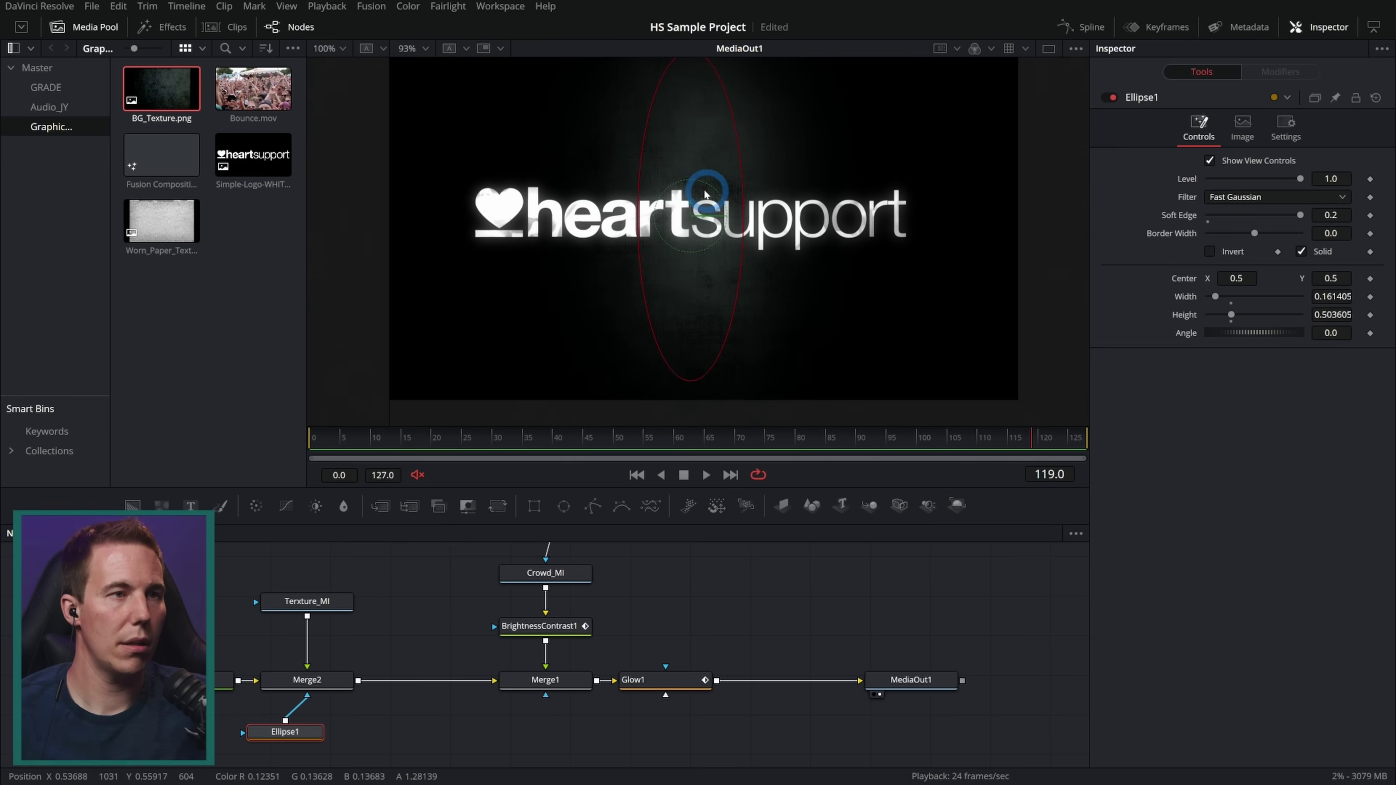
{"action": "left_click_drag", "start_coordinate": [694, 219], "coordinate": [506, 433]}
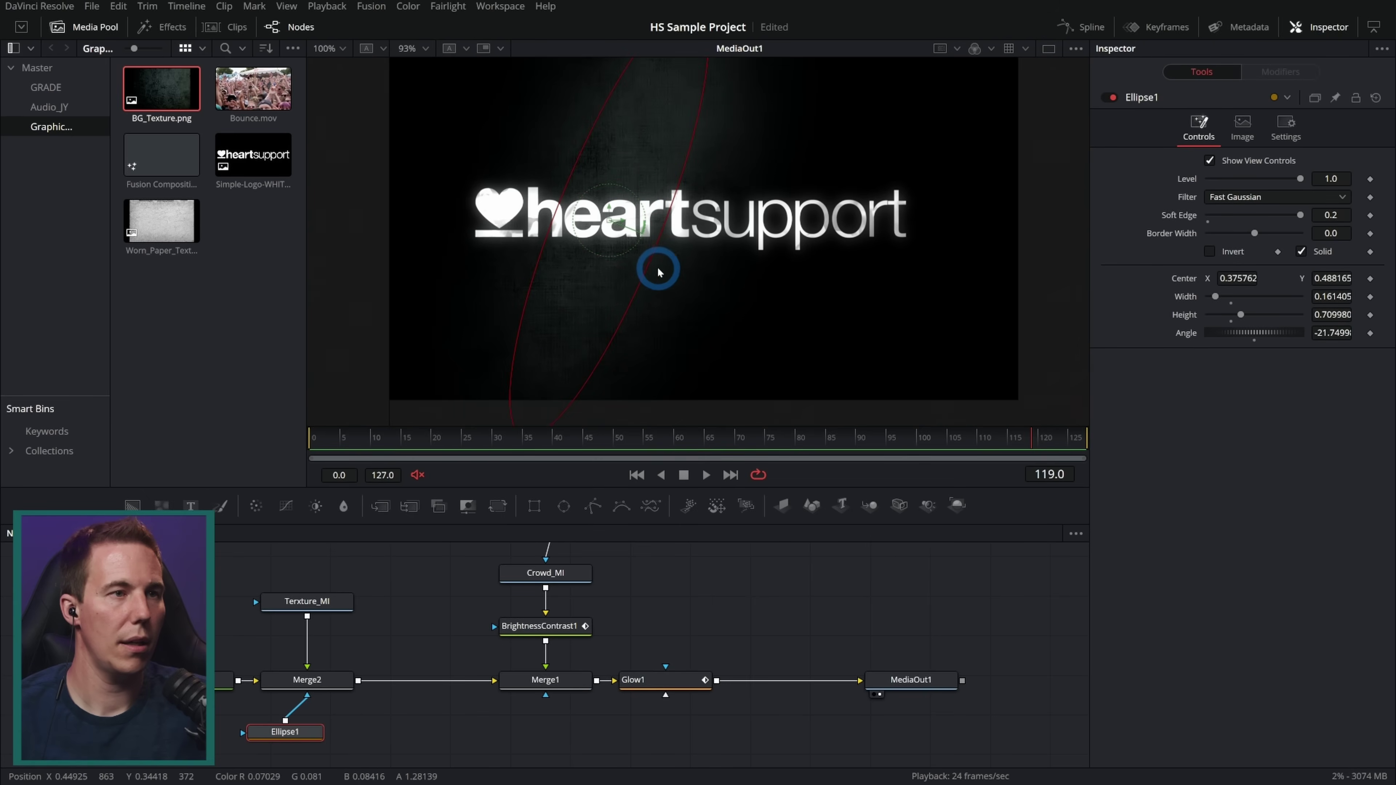
{"action": "left_click_drag", "start_coordinate": [315, 732], "coordinate": [343, 729]}
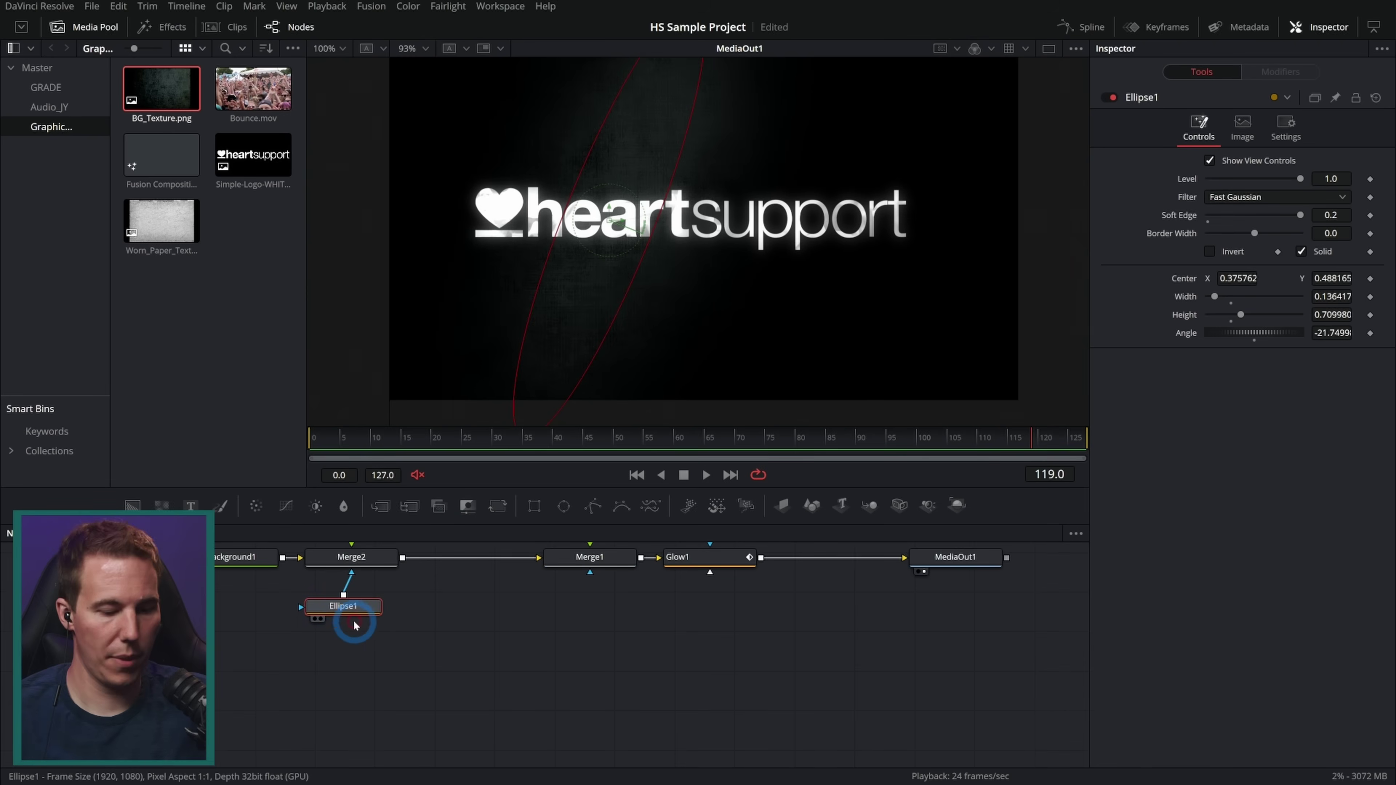
Step: Paste a copy of Ellipse1 into Ellipse1's input and move it right to X 0.713
{"action": "key", "text": "ctrl+v"}
{"action": "left_click_drag", "start_coordinate": [398, 697], "coordinate": [361, 614]}
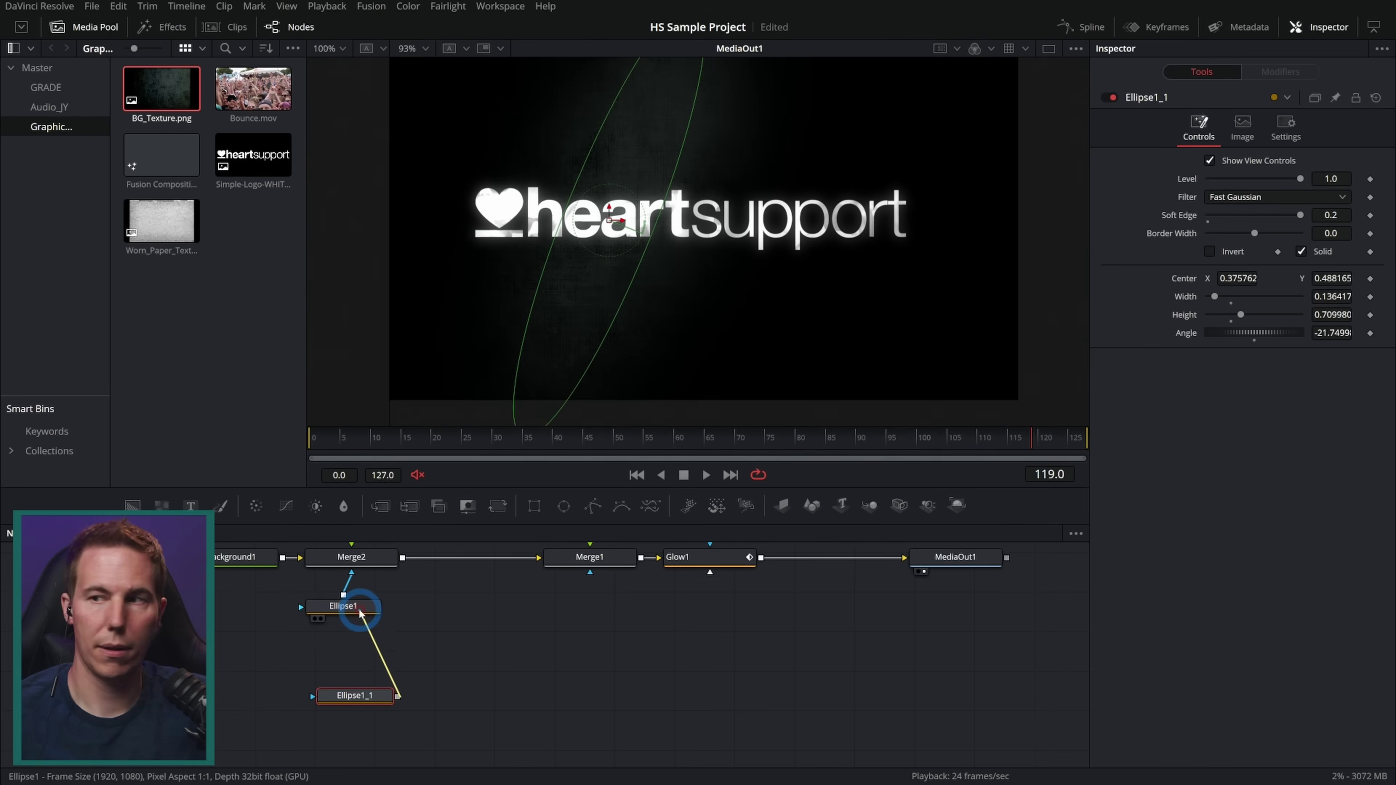
{"action": "left_click_drag", "start_coordinate": [367, 686], "coordinate": [368, 659]}
{"action": "left_click_drag", "start_coordinate": [624, 225], "coordinate": [833, 225]}
{"action": "left_click", "coordinate": [645, 661]}
Step: Preview the two-mask texture animation from the first frame
{"action": "scroll", "coordinate": [777, 314], "scroll_direction": "down", "scroll_amount": 3}
{"action": "scroll", "coordinate": [787, 286], "scroll_direction": "up", "scroll_amount": 2}
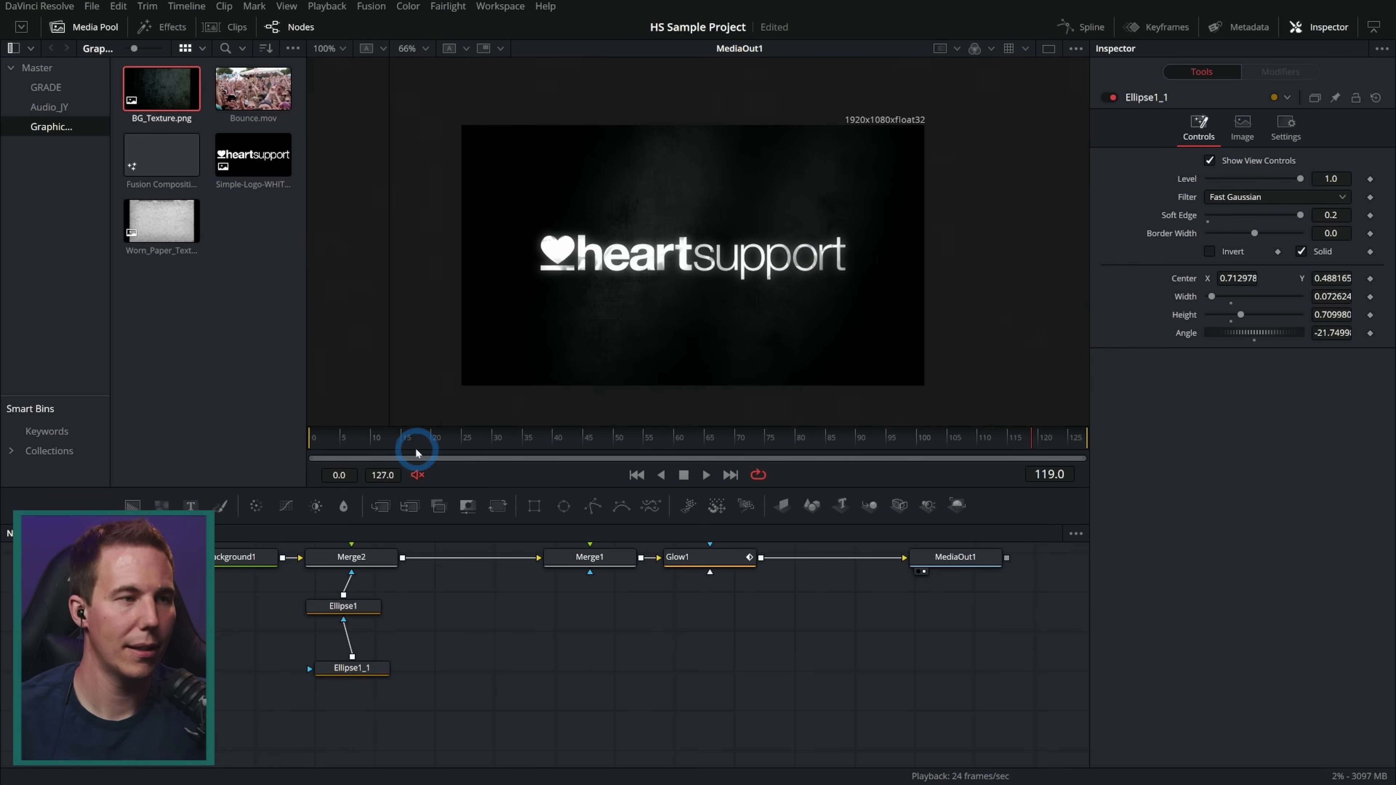
{"action": "left_click_drag", "start_coordinate": [407, 439], "coordinate": [210, 490]}
{"action": "left_click", "coordinate": [706, 475]}
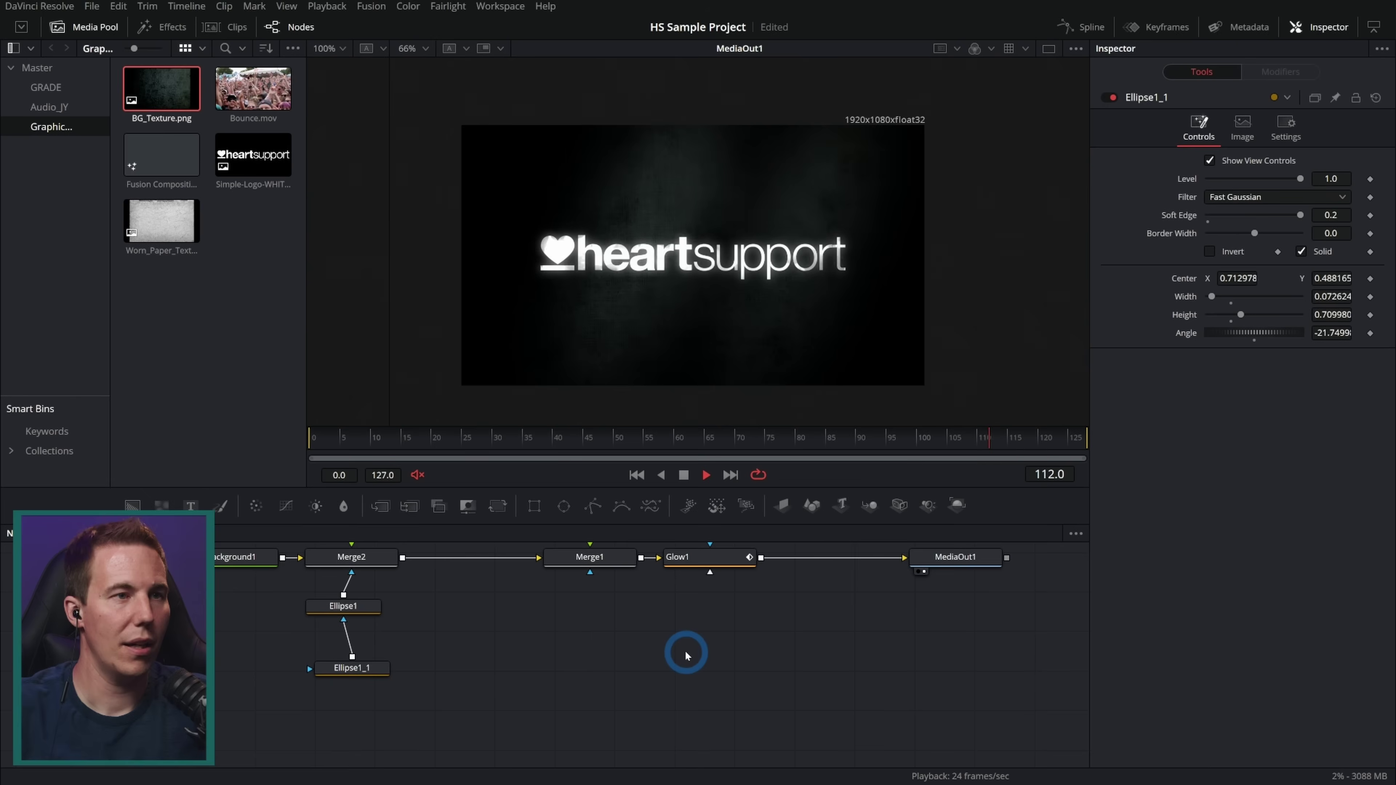
{"action": "left_click", "coordinate": [684, 475]}
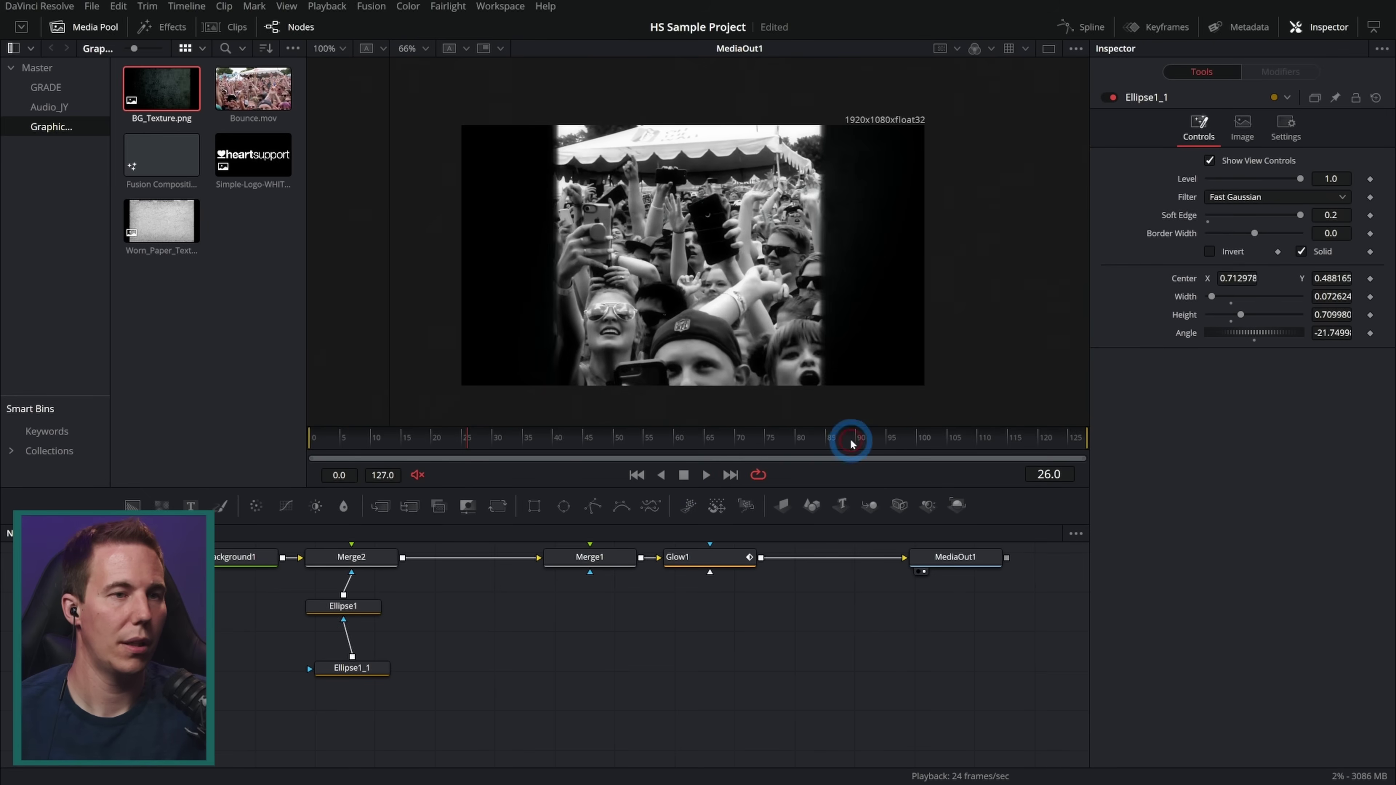
Step: Lower Merge2's Blend to 0.669, scrubbing to frame 92 to judge it
{"action": "left_click", "coordinate": [996, 443]}
{"action": "left_click", "coordinate": [352, 557]}
{"action": "left_click", "coordinate": [1353, 373]}
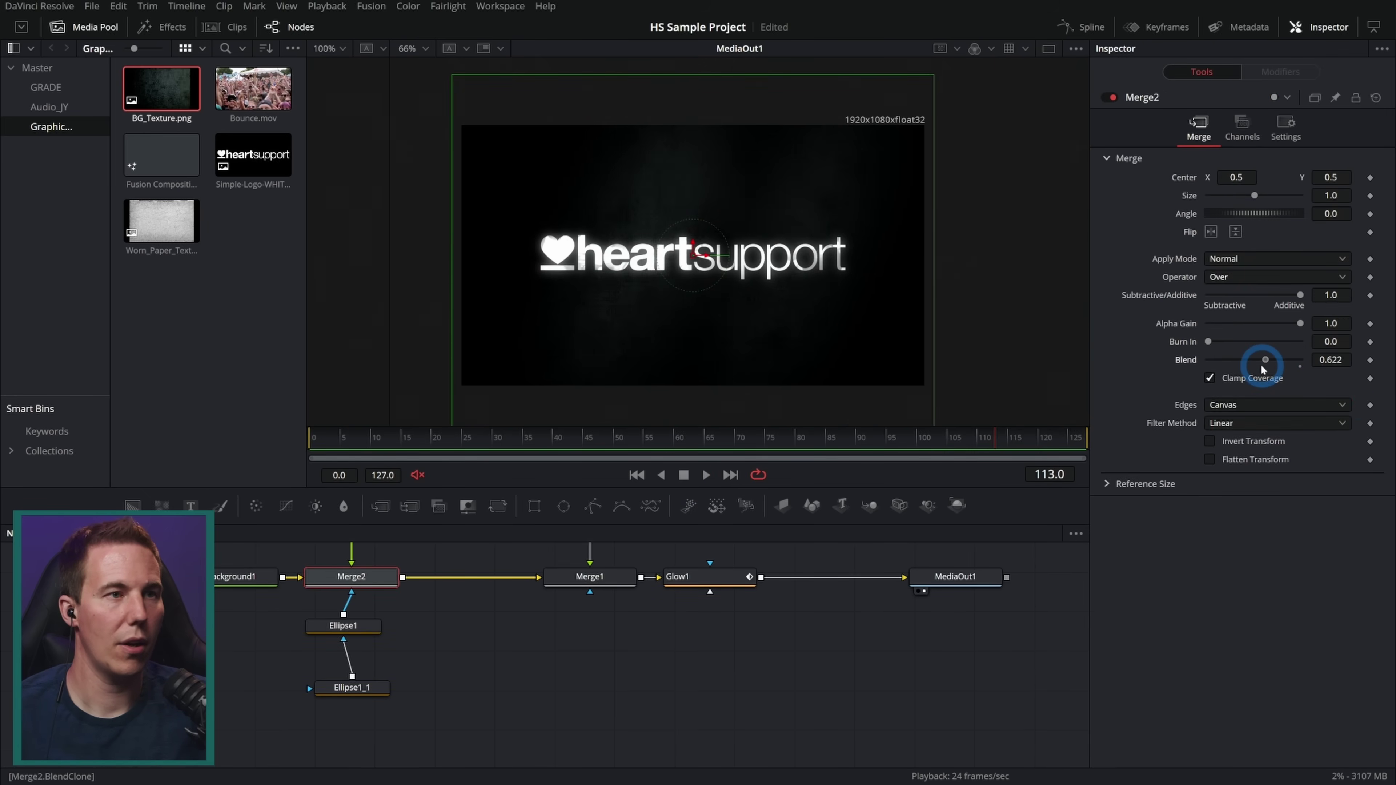
{"action": "left_click_drag", "start_coordinate": [815, 442], "coordinate": [899, 442]}
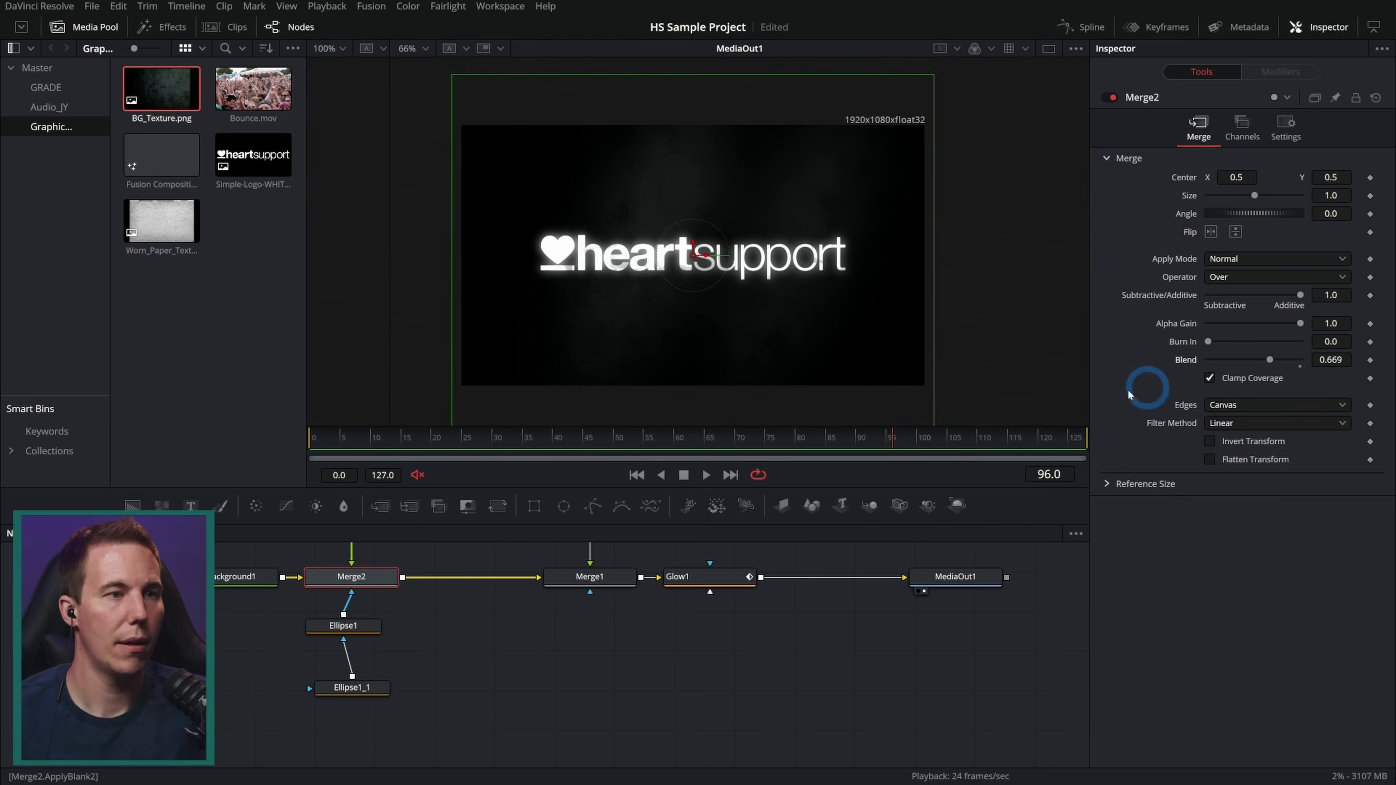
{"action": "left_click_drag", "start_coordinate": [764, 443], "coordinate": [870, 443]}
{"action": "left_click", "coordinate": [737, 674]}
Step: Hide the Media Pool and show Texture_MI in a second viewer beside the output
{"action": "scroll", "coordinate": [748, 330], "scroll_direction": "up", "scroll_amount": 2}
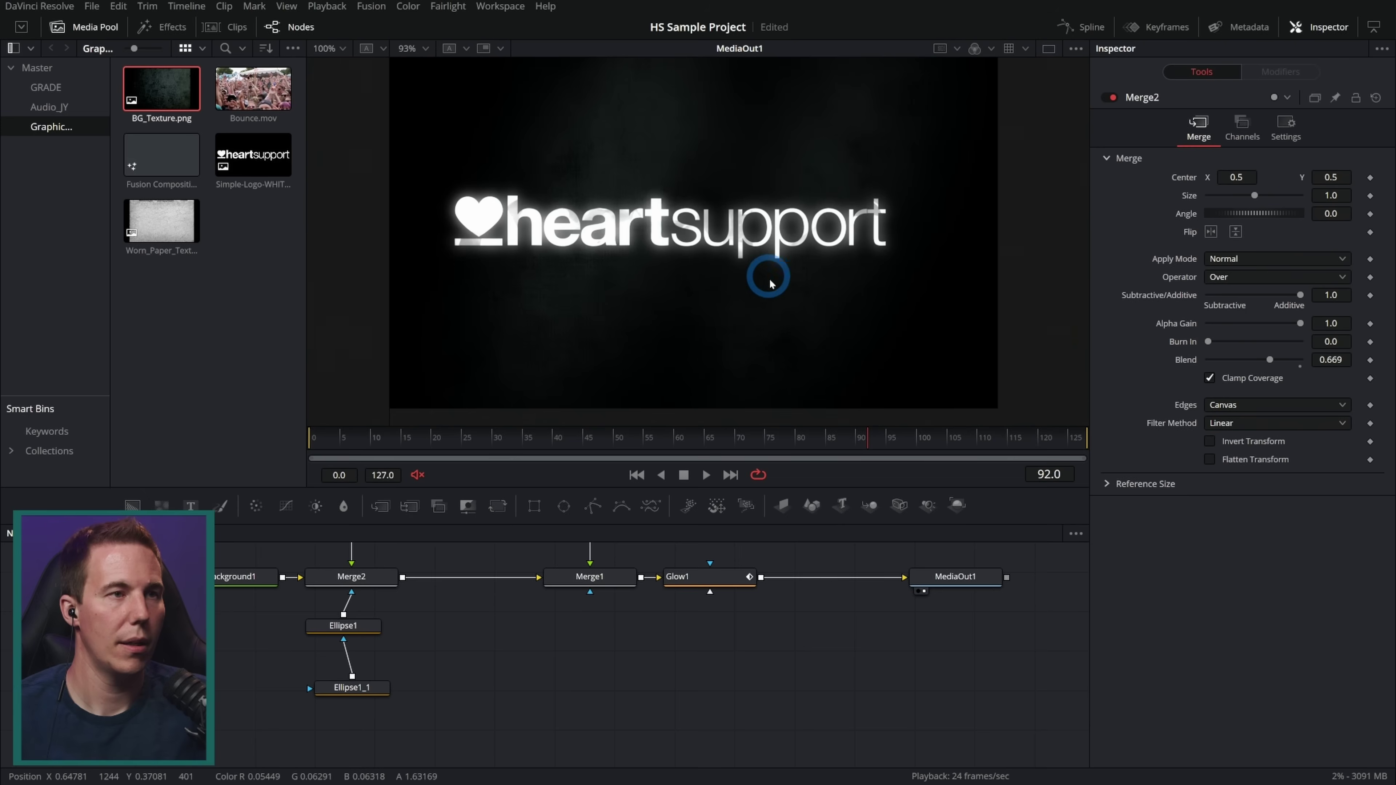
{"action": "scroll", "coordinate": [618, 160], "scroll_direction": "up", "scroll_amount": 2}
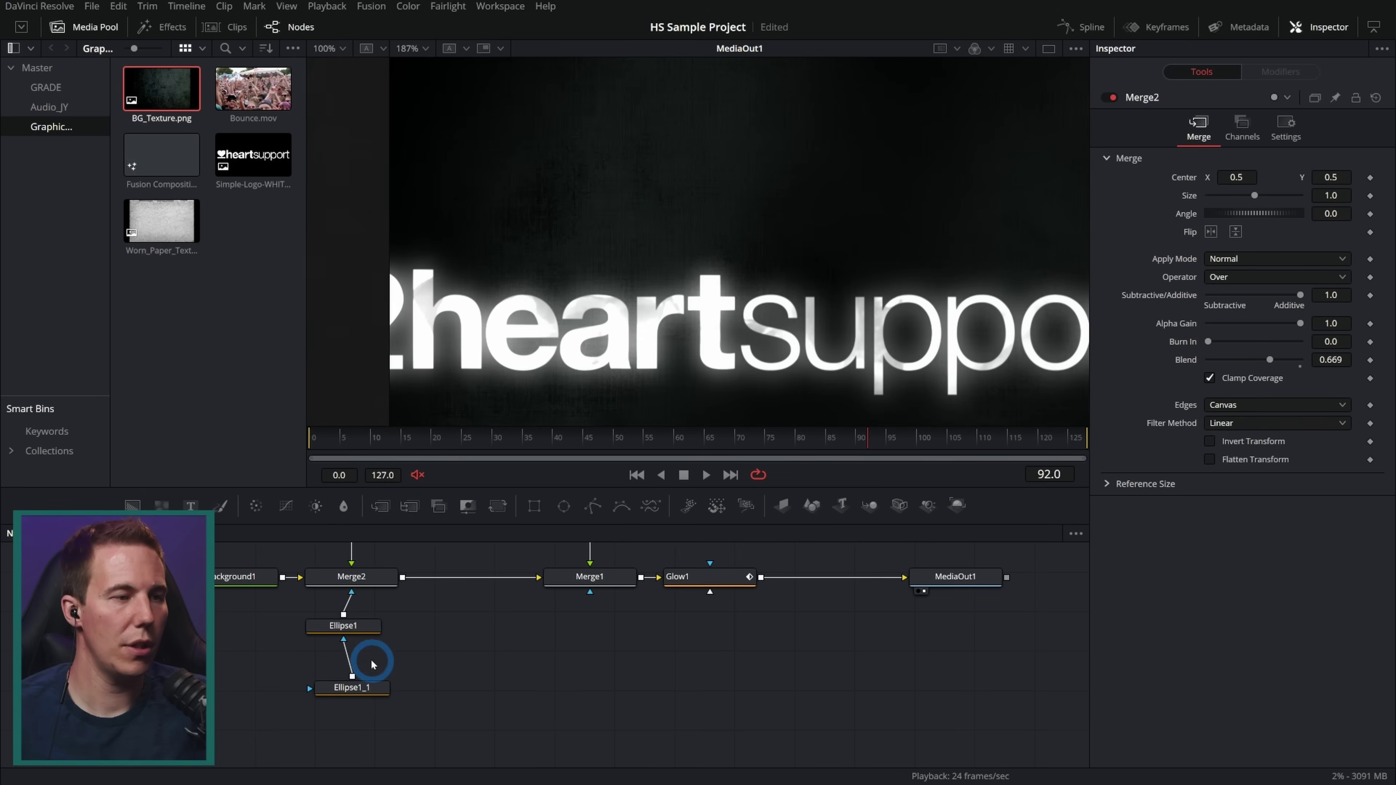
{"action": "left_click", "coordinate": [366, 584]}
{"action": "left_click", "coordinate": [723, 272]}
{"action": "left_click", "coordinate": [408, 578]}
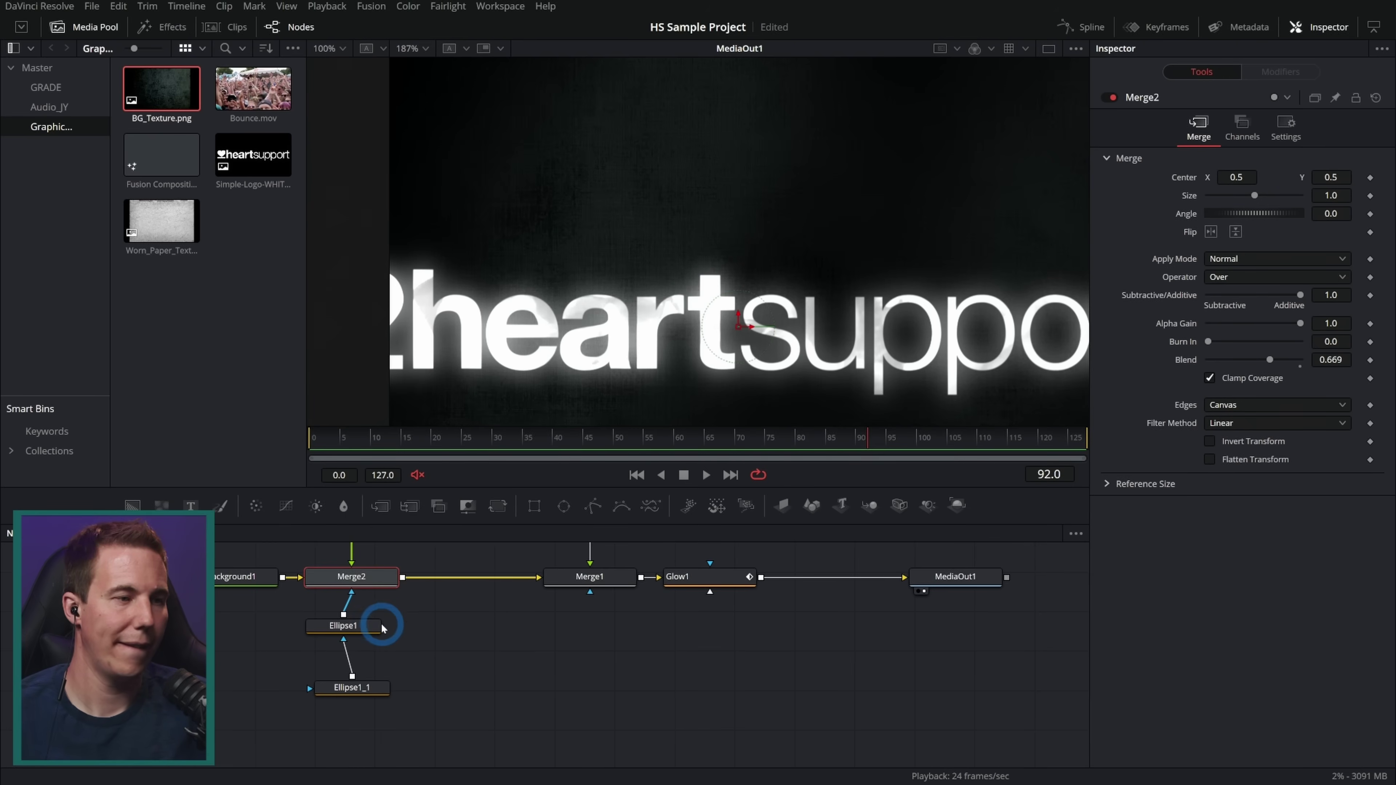
{"action": "scroll", "coordinate": [396, 627], "scroll_direction": "up", "scroll_amount": 3}
{"action": "left_click", "coordinate": [391, 609]}
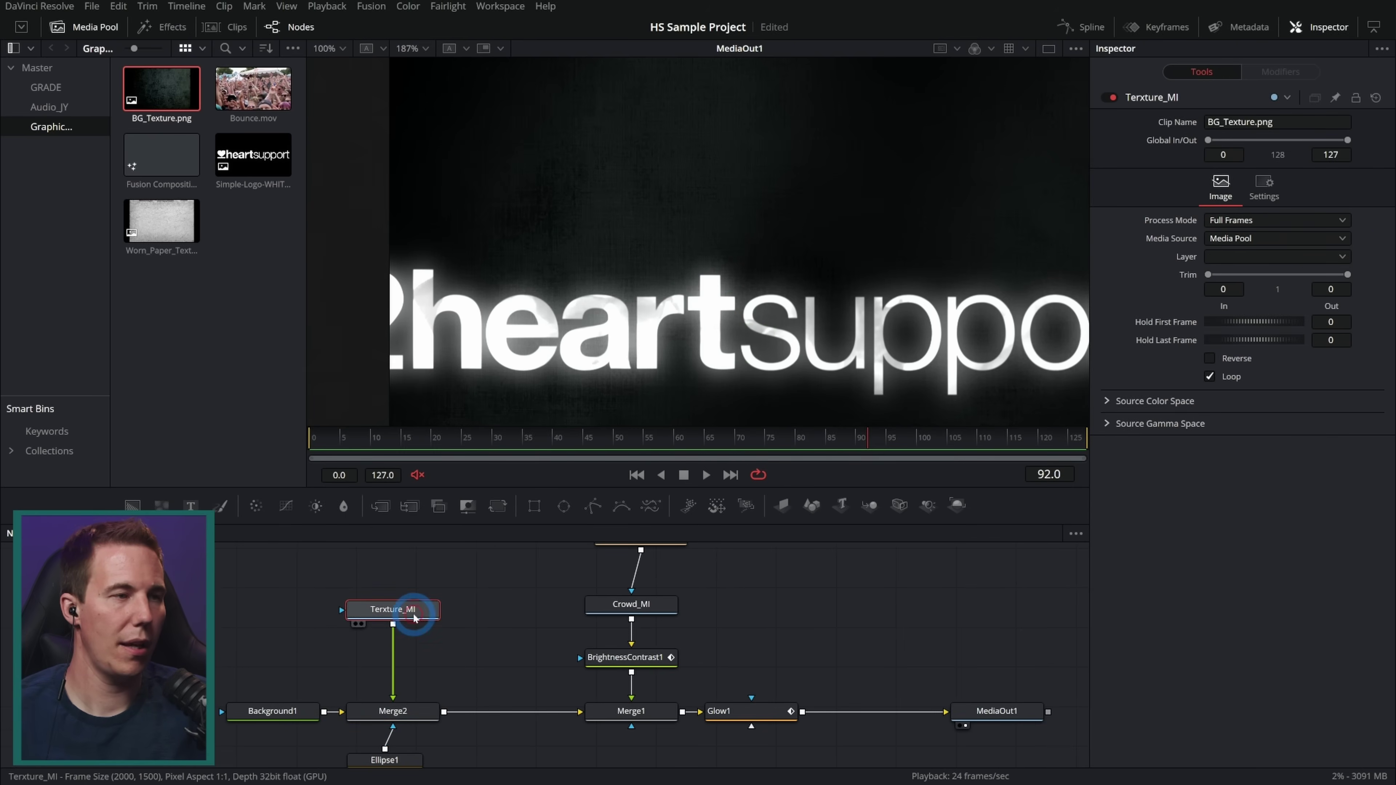
{"action": "left_click", "coordinate": [1051, 49]}
{"action": "left_click", "coordinate": [85, 27]}
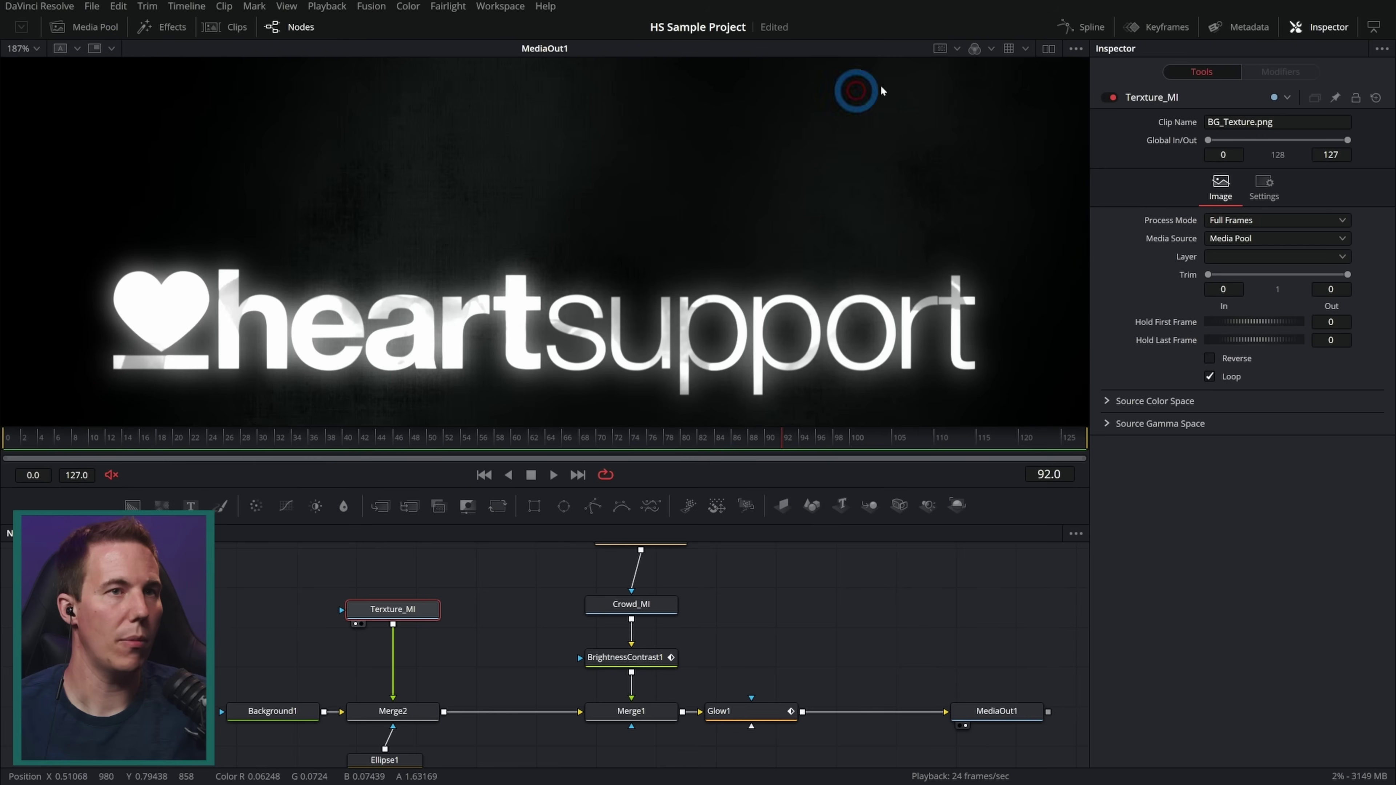
{"action": "left_click", "coordinate": [1049, 48]}
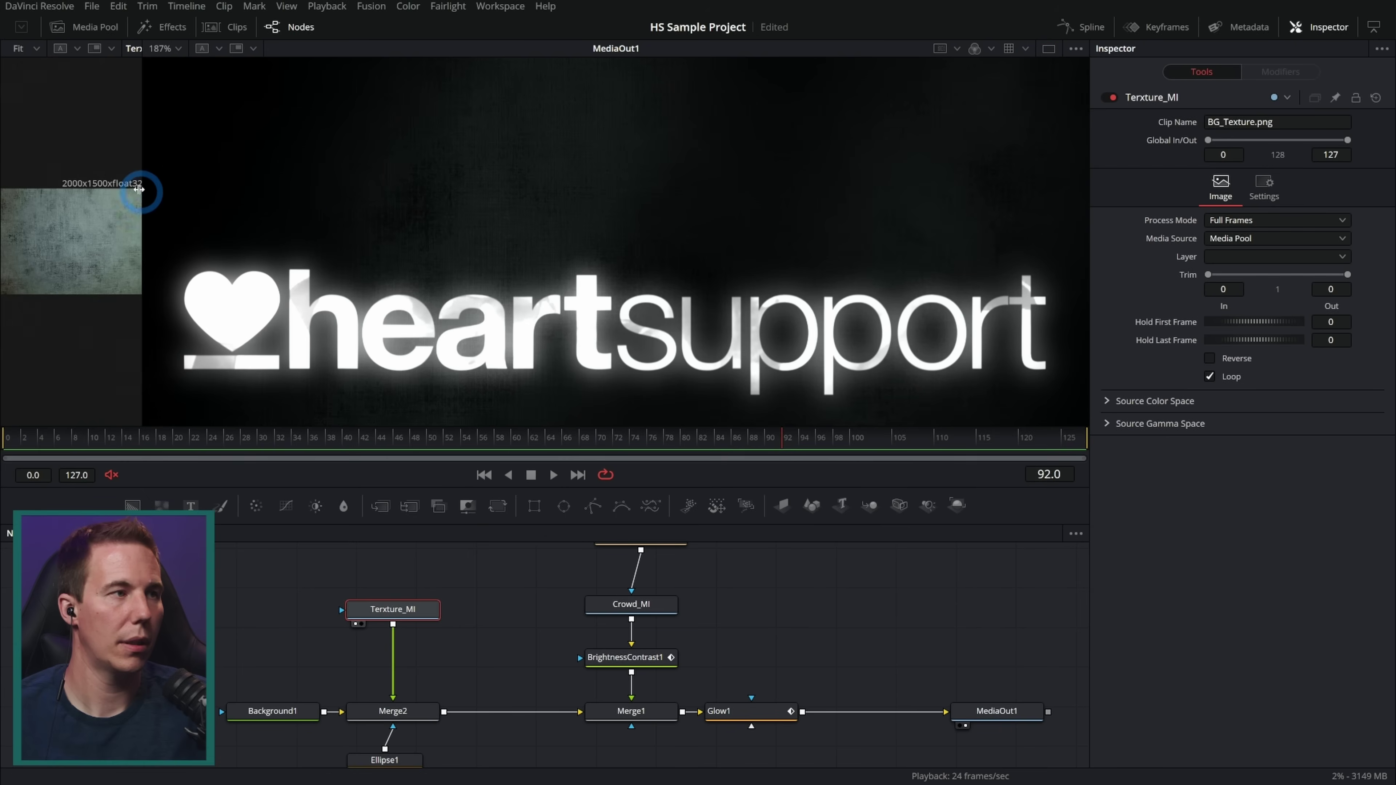
{"action": "left_click_drag", "start_coordinate": [140, 163], "coordinate": [500, 186]}
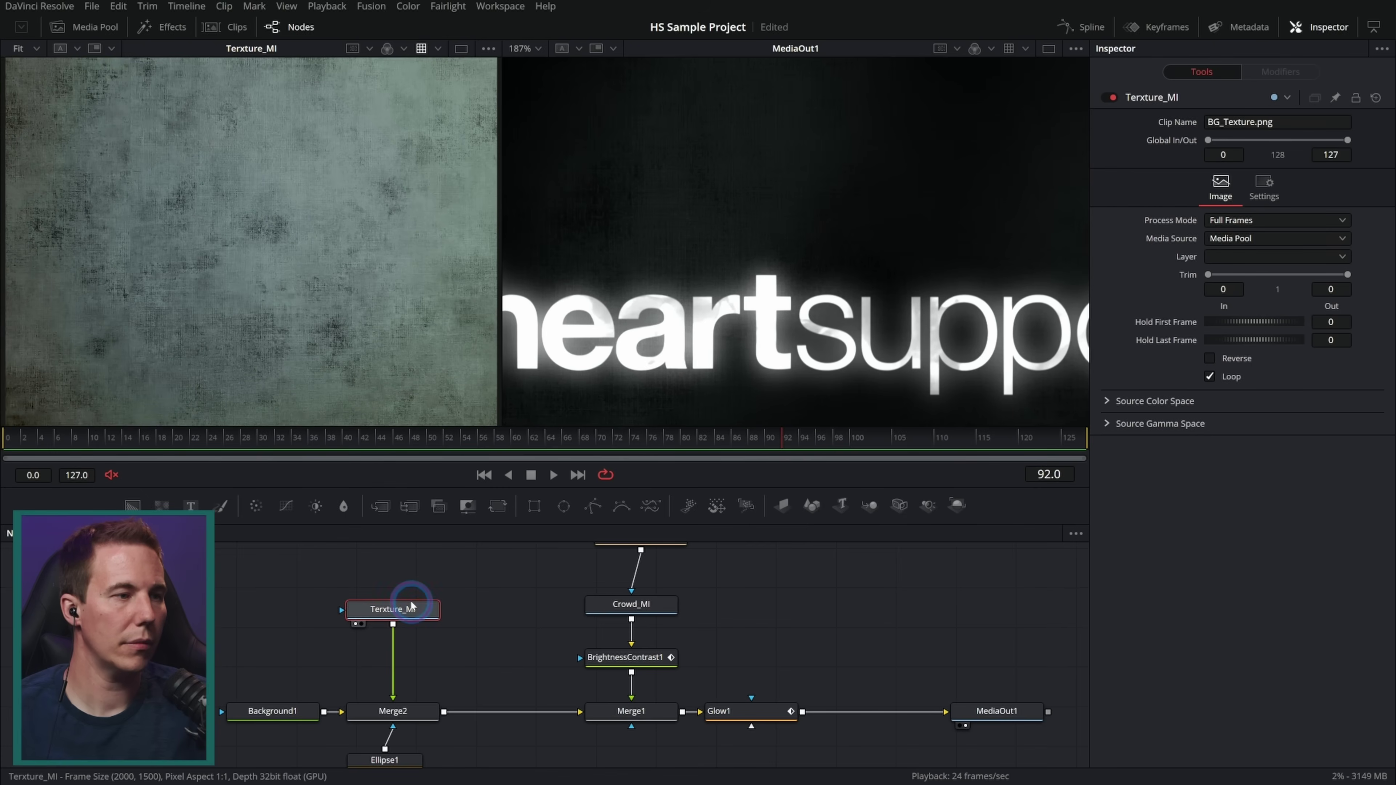
Step: Add a Color Corrector after Texture_MI tinting it blue: Hue 0.13, Saturation 1.75, shown in the left viewer
{"action": "left_click", "coordinate": [253, 507]}
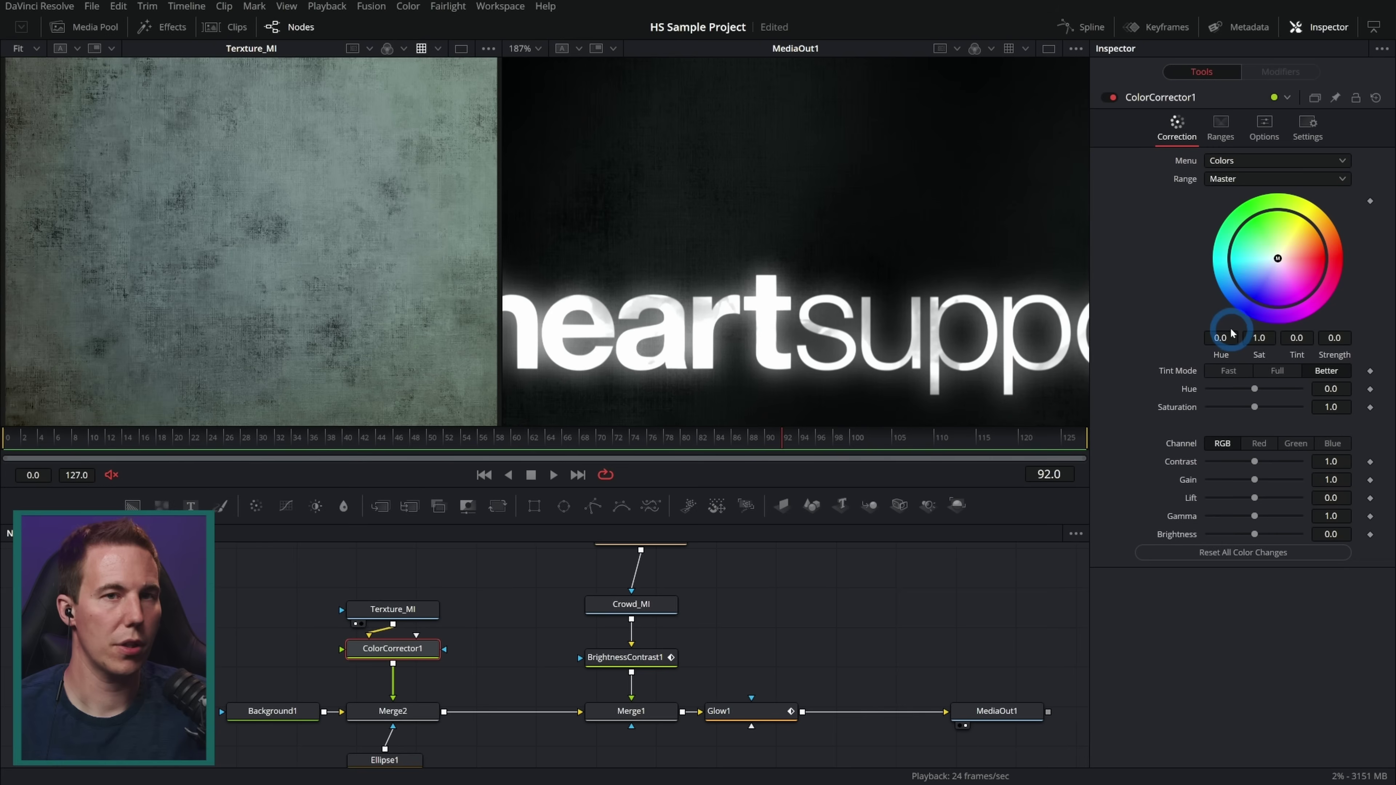
{"action": "left_click_drag", "start_coordinate": [1284, 262], "coordinate": [1264, 276]}
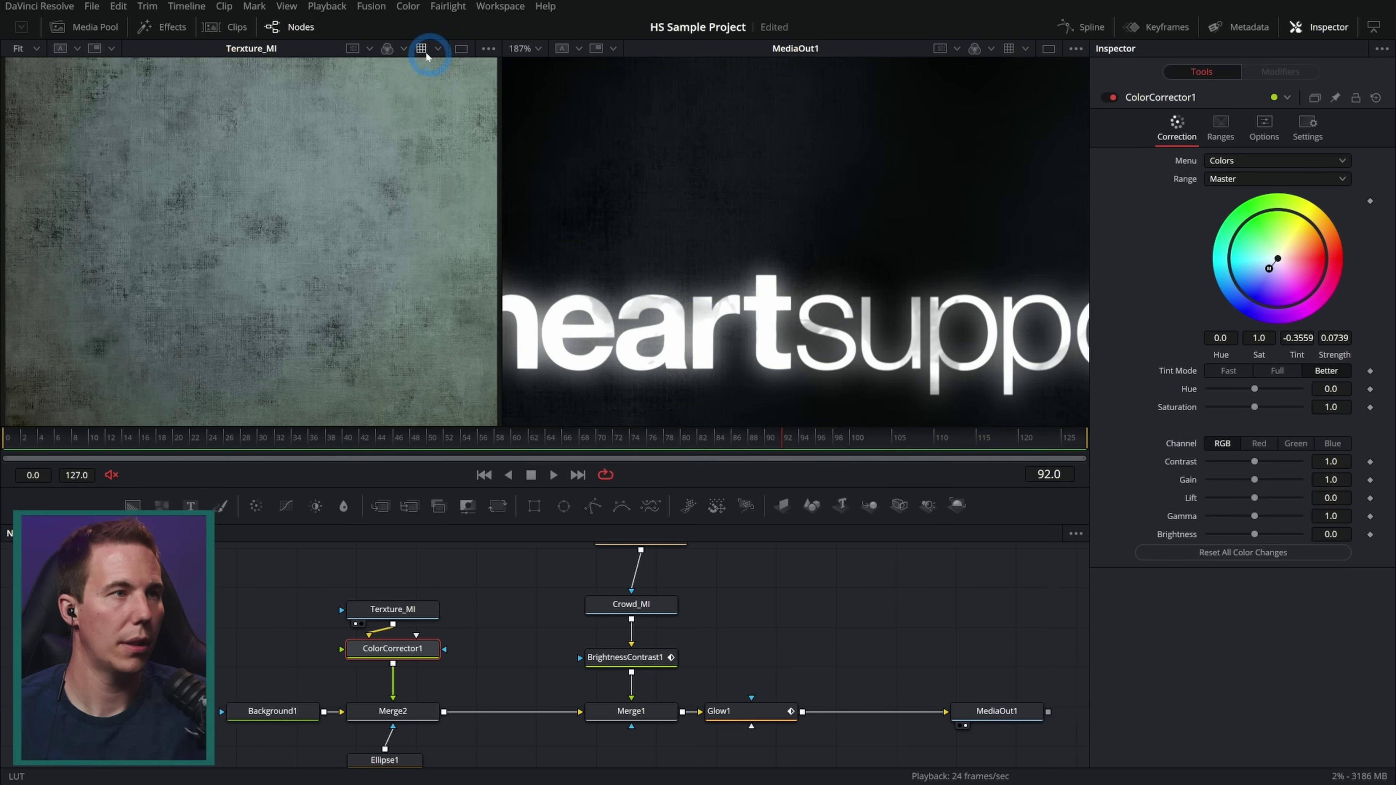
{"action": "scroll", "coordinate": [423, 217], "scroll_direction": "down", "scroll_amount": 2}
{"action": "left_click_drag", "start_coordinate": [1255, 388], "coordinate": [1290, 414]}
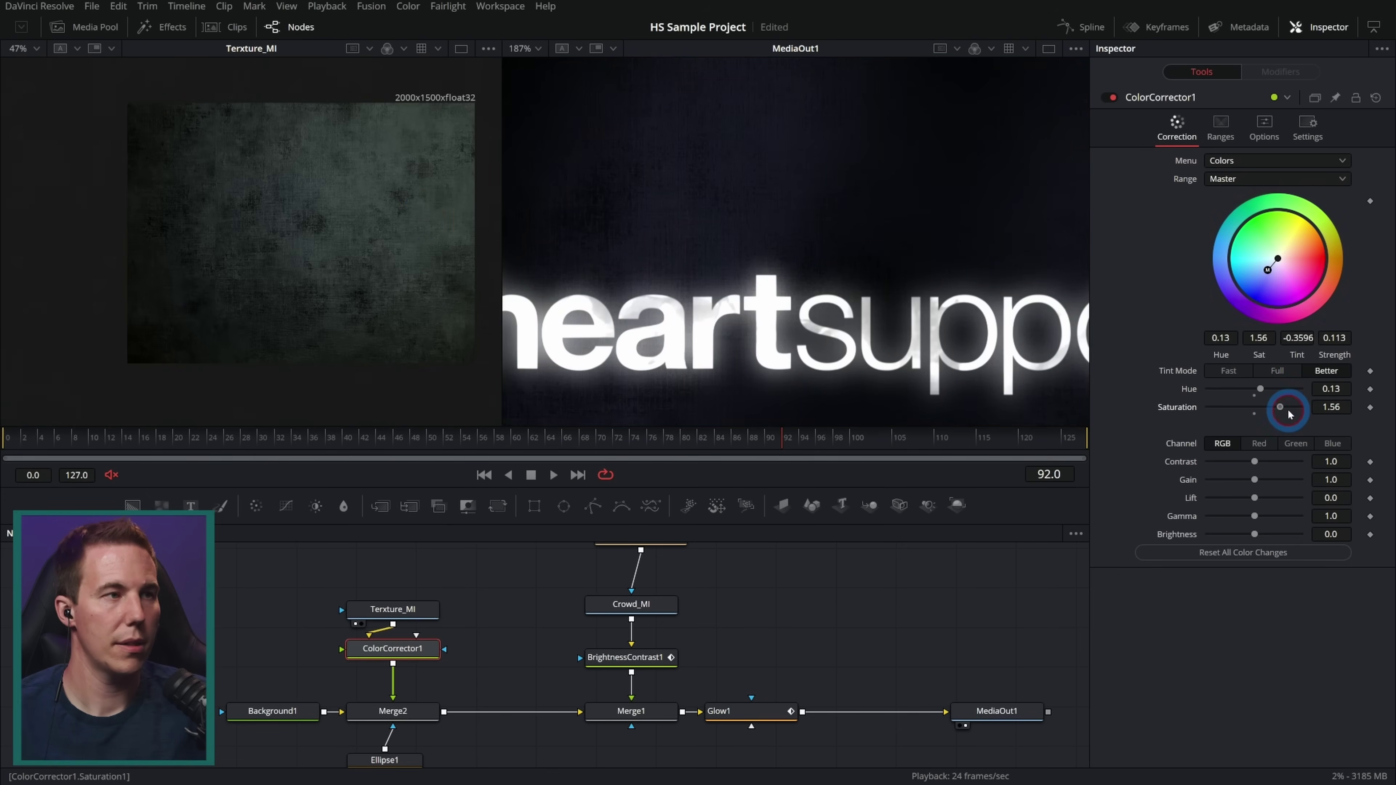
{"action": "key", "text": "1"}
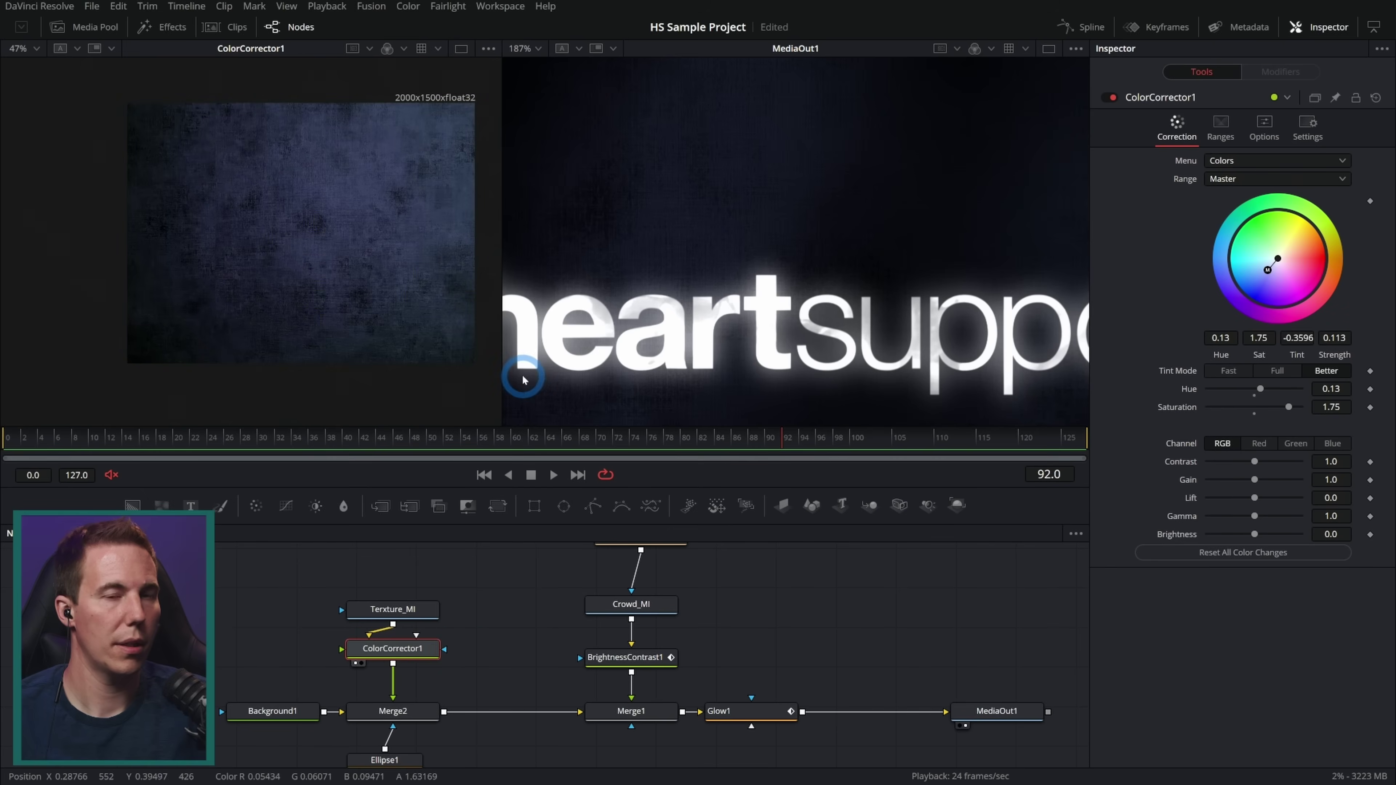
{"action": "scroll", "coordinate": [352, 266], "scroll_direction": "up", "scroll_amount": 2}
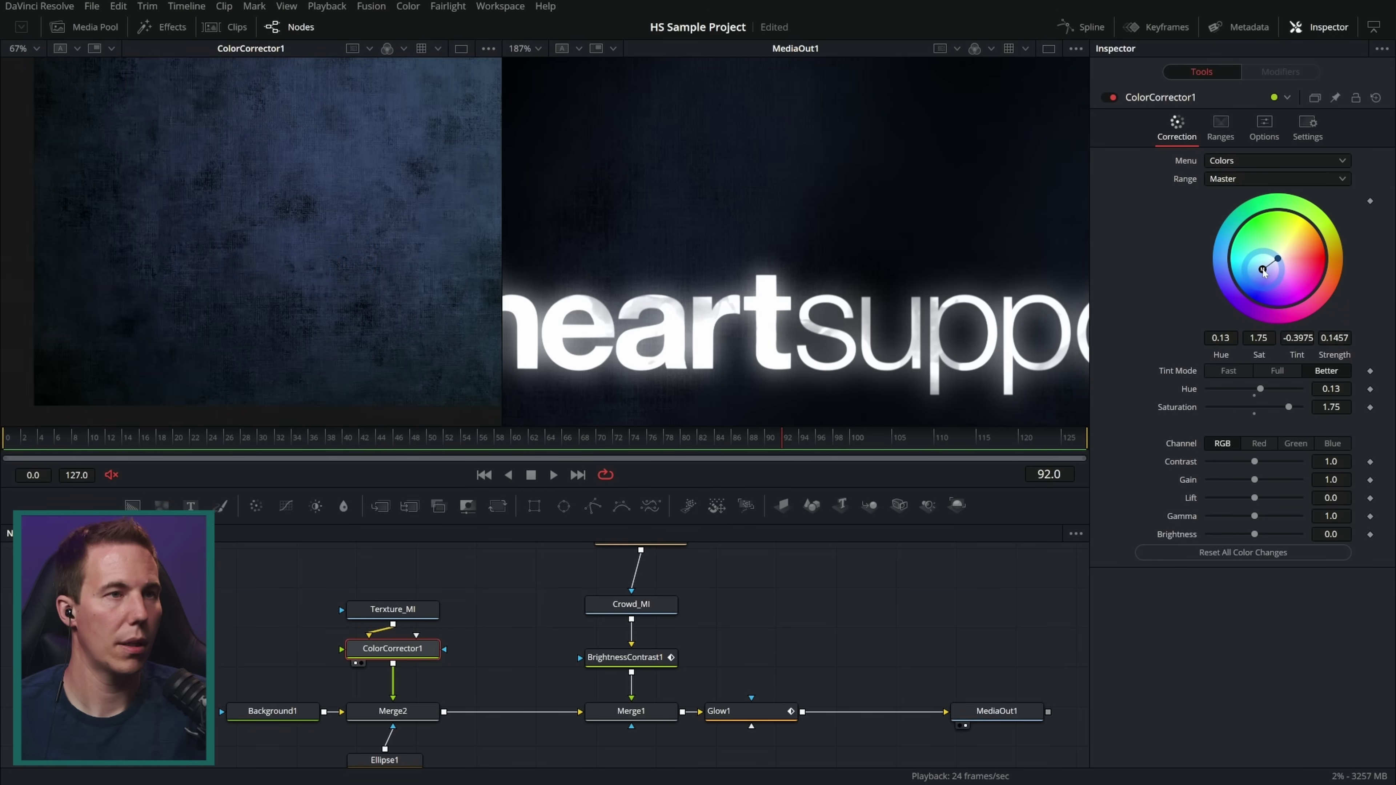
{"action": "scroll", "coordinate": [846, 263], "scroll_direction": "down", "scroll_amount": 5}
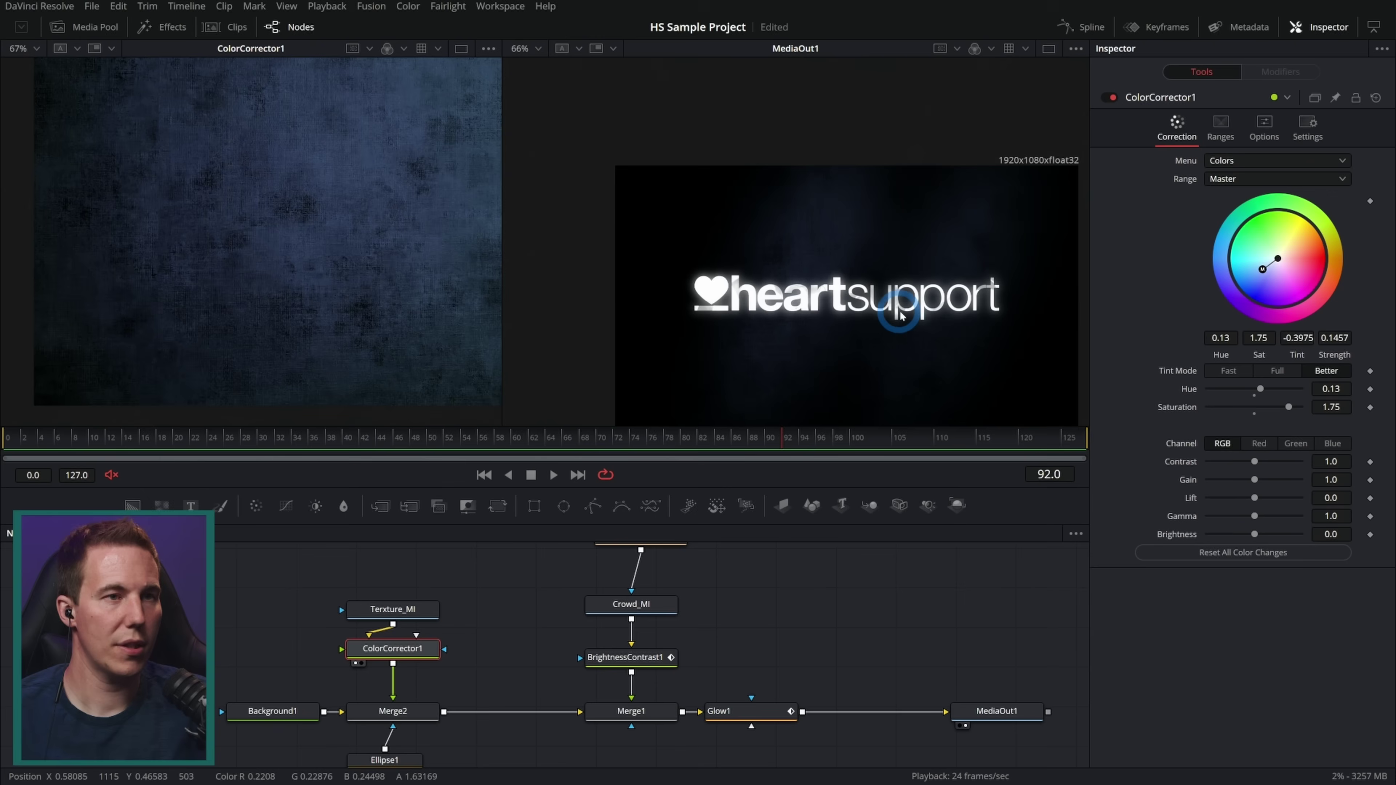
{"action": "scroll", "coordinate": [852, 286], "scroll_direction": "up", "scroll_amount": 2}
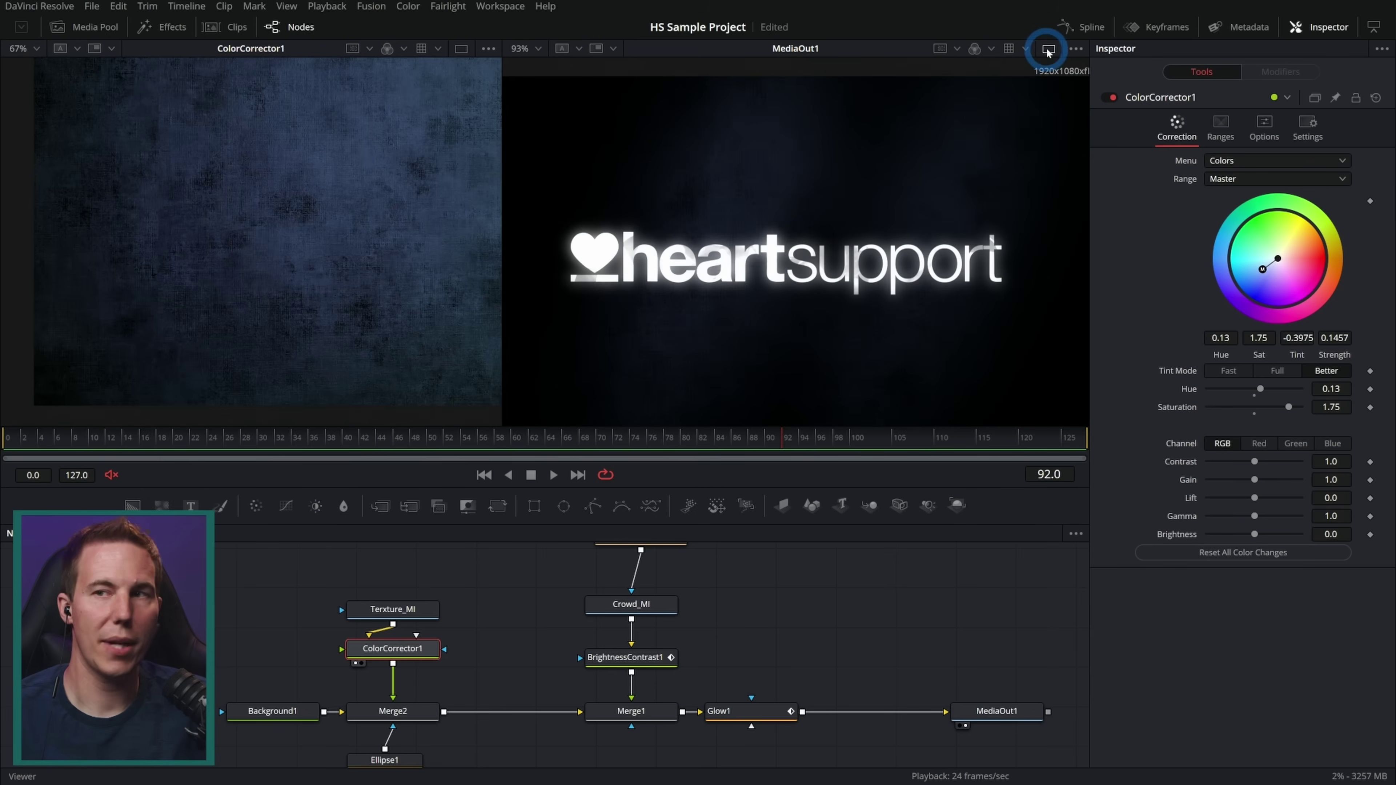
Step: Return to a single output viewer and play the composition from the start
{"action": "left_click", "coordinate": [1026, 200]}
{"action": "left_click", "coordinate": [1048, 48]}
{"action": "left_click", "coordinate": [616, 510]}
{"action": "left_click", "coordinate": [496, 474]}
{"action": "key", "text": "space"}
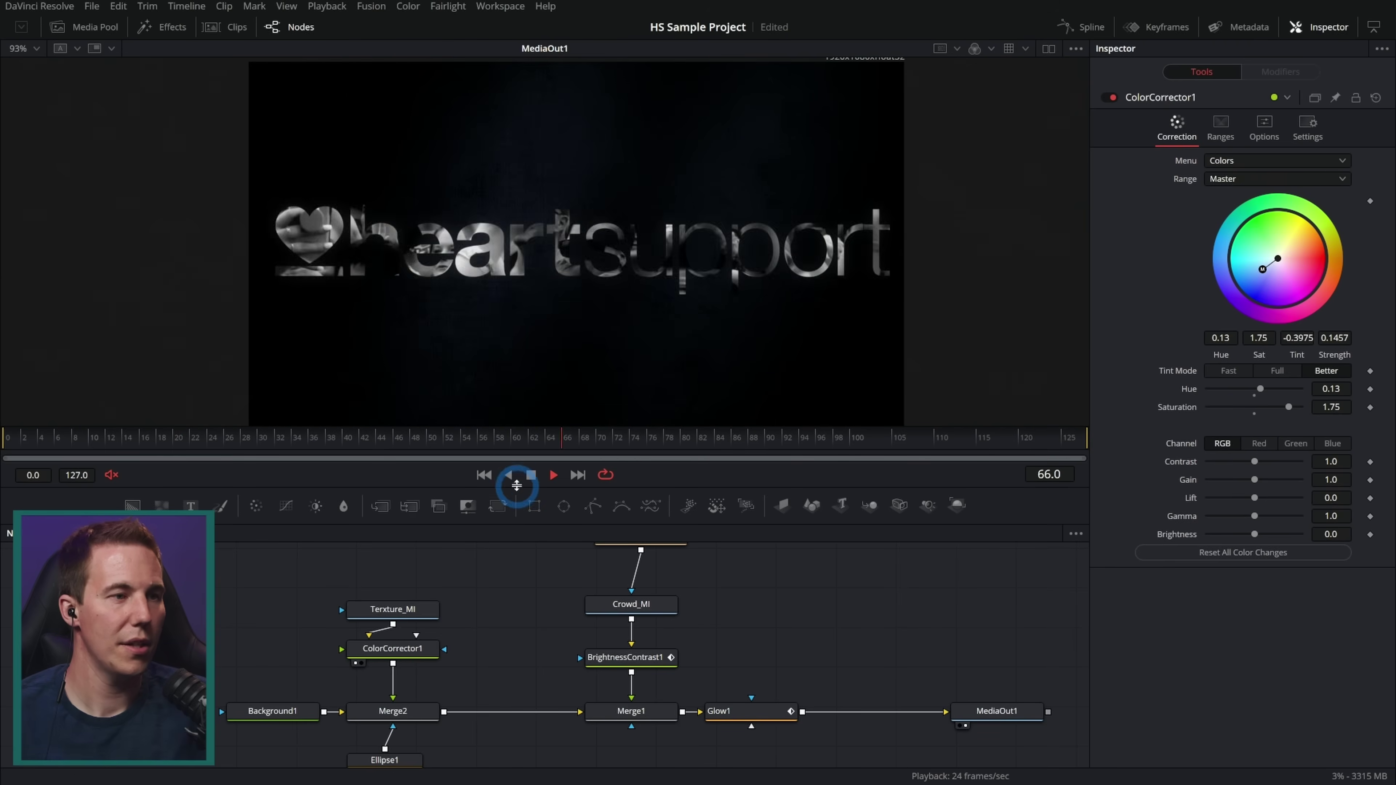
{"action": "left_click", "coordinate": [531, 475]}
Step: View the logo input and Transform1 result at frame 70
{"action": "scroll", "coordinate": [767, 615], "scroll_direction": "up", "scroll_amount": 5}
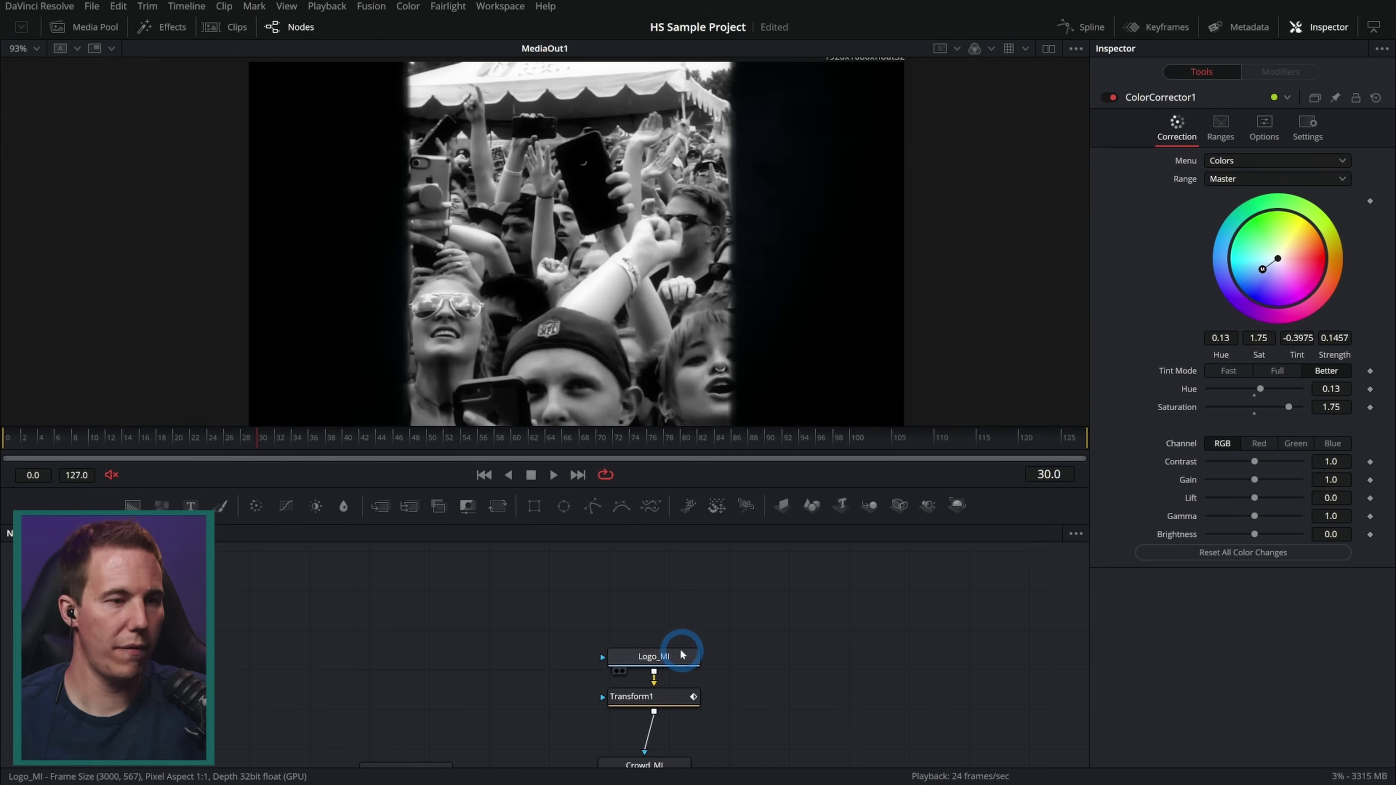
{"action": "left_click", "coordinate": [679, 658]}
{"action": "key", "text": "1"}
{"action": "left_click_drag", "start_coordinate": [564, 637], "coordinate": [615, 419]}
{"action": "left_click_drag", "start_coordinate": [388, 441], "coordinate": [611, 449]}
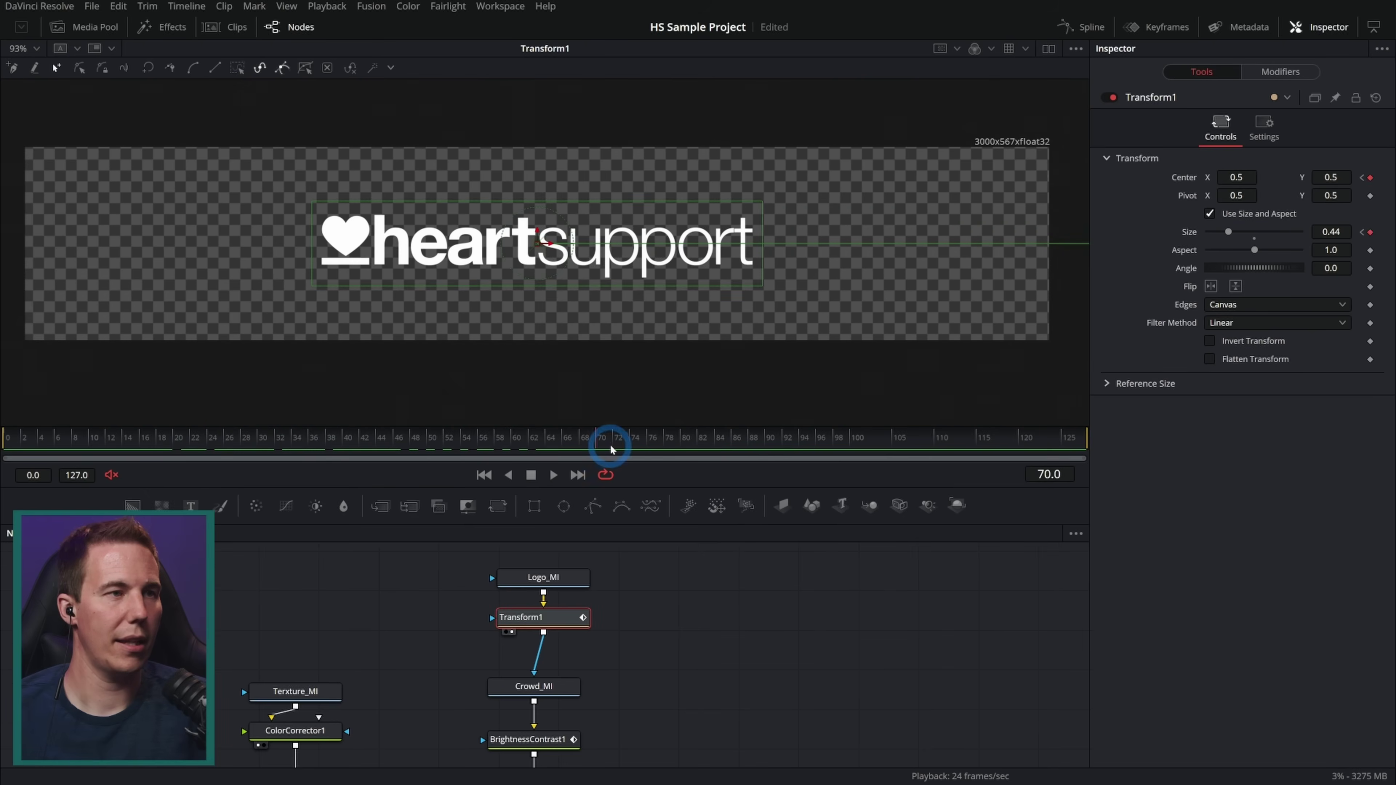
Step: View the crowd-filled logo, scrub it, and pan to reveal the whole node tree
{"action": "left_click", "coordinate": [569, 690]}
{"action": "key", "text": "1"}
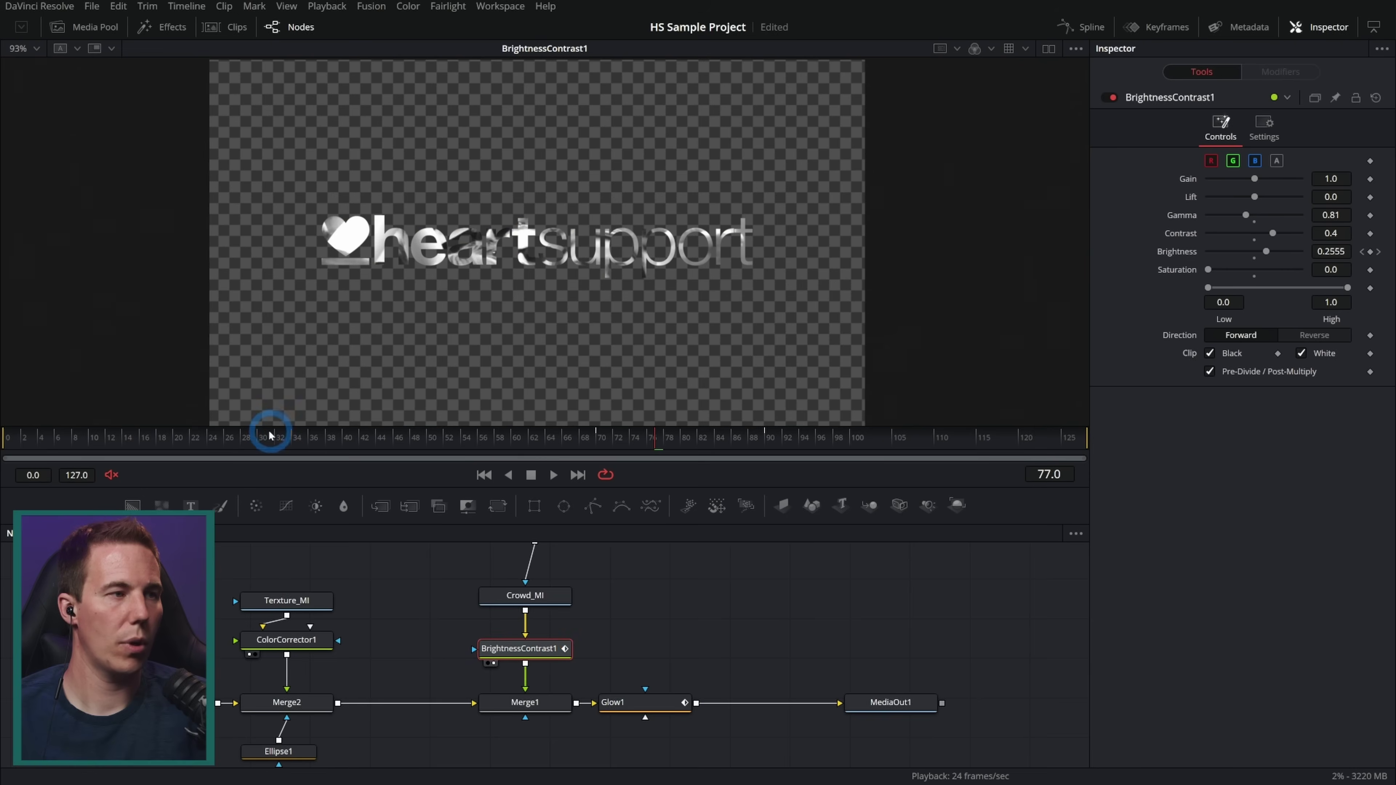
{"action": "left_click_drag", "start_coordinate": [231, 439], "coordinate": [639, 461]}
{"action": "left_click_drag", "start_coordinate": [359, 658], "coordinate": [468, 650]}
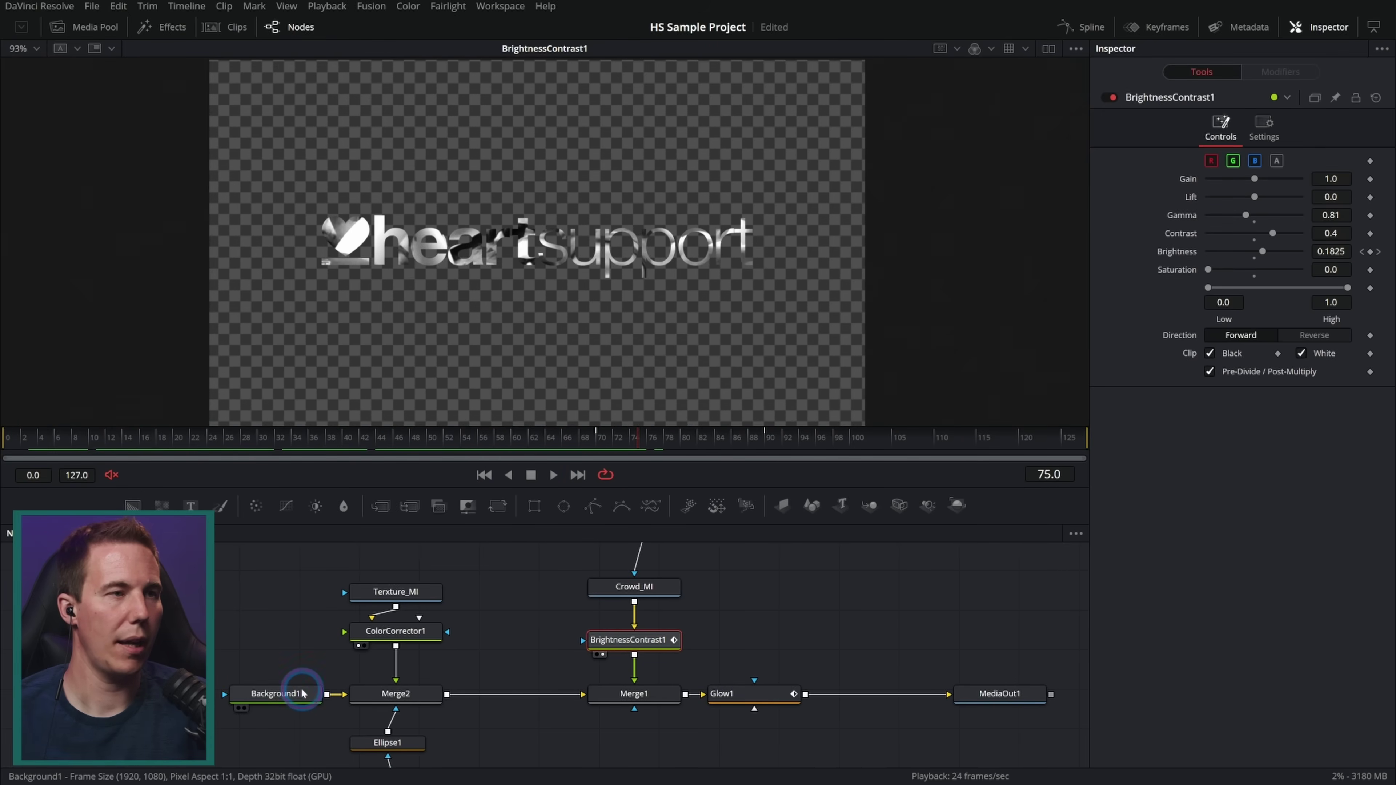
Step: View in turn the Background1, grunge texture, ColorCorrector1, Merge2 and Merge1 outputs
{"action": "left_click", "coordinate": [275, 693]}
{"action": "key", "text": "1"}
{"action": "left_click", "coordinate": [435, 594]}
{"action": "key", "text": "1"}
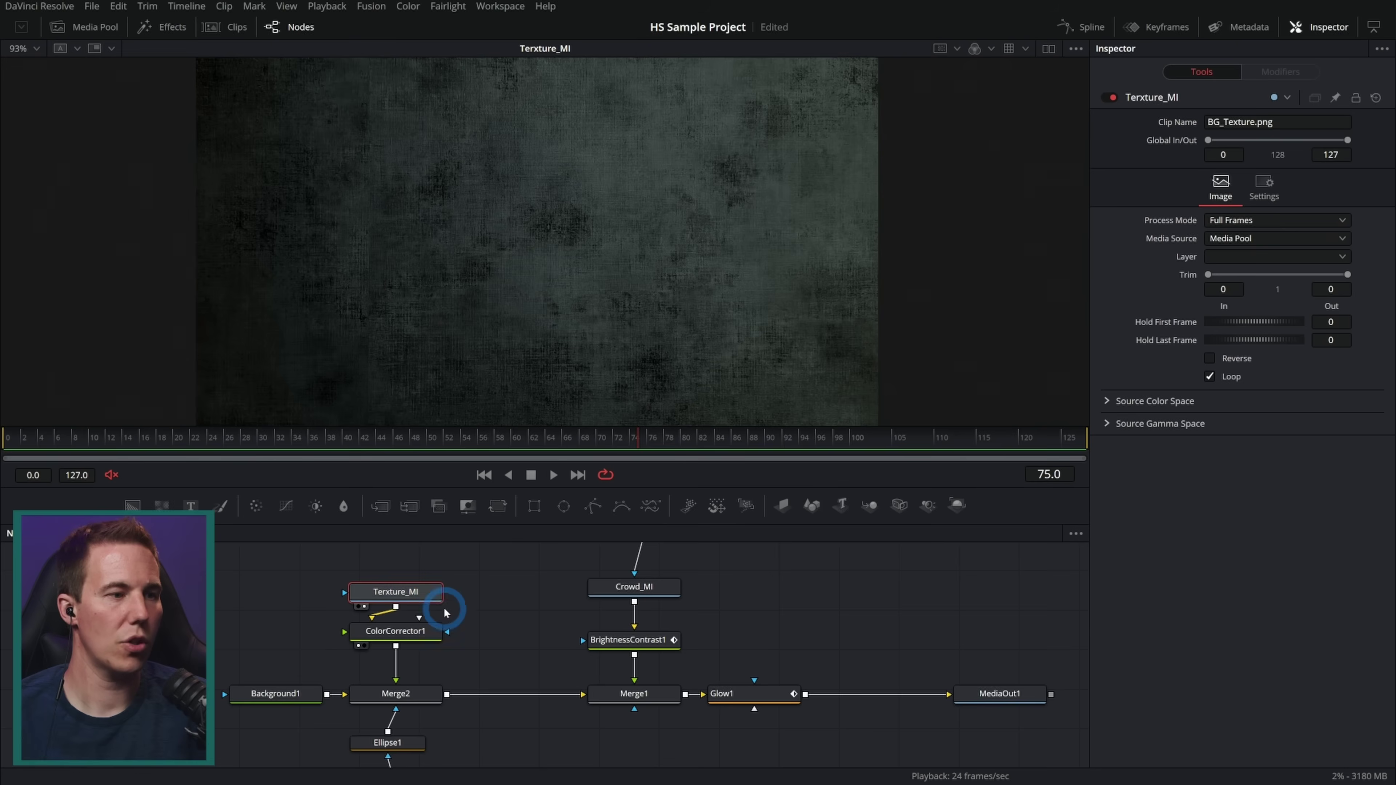
{"action": "left_click", "coordinate": [435, 630]}
{"action": "key", "text": "1"}
{"action": "left_click", "coordinate": [431, 694]}
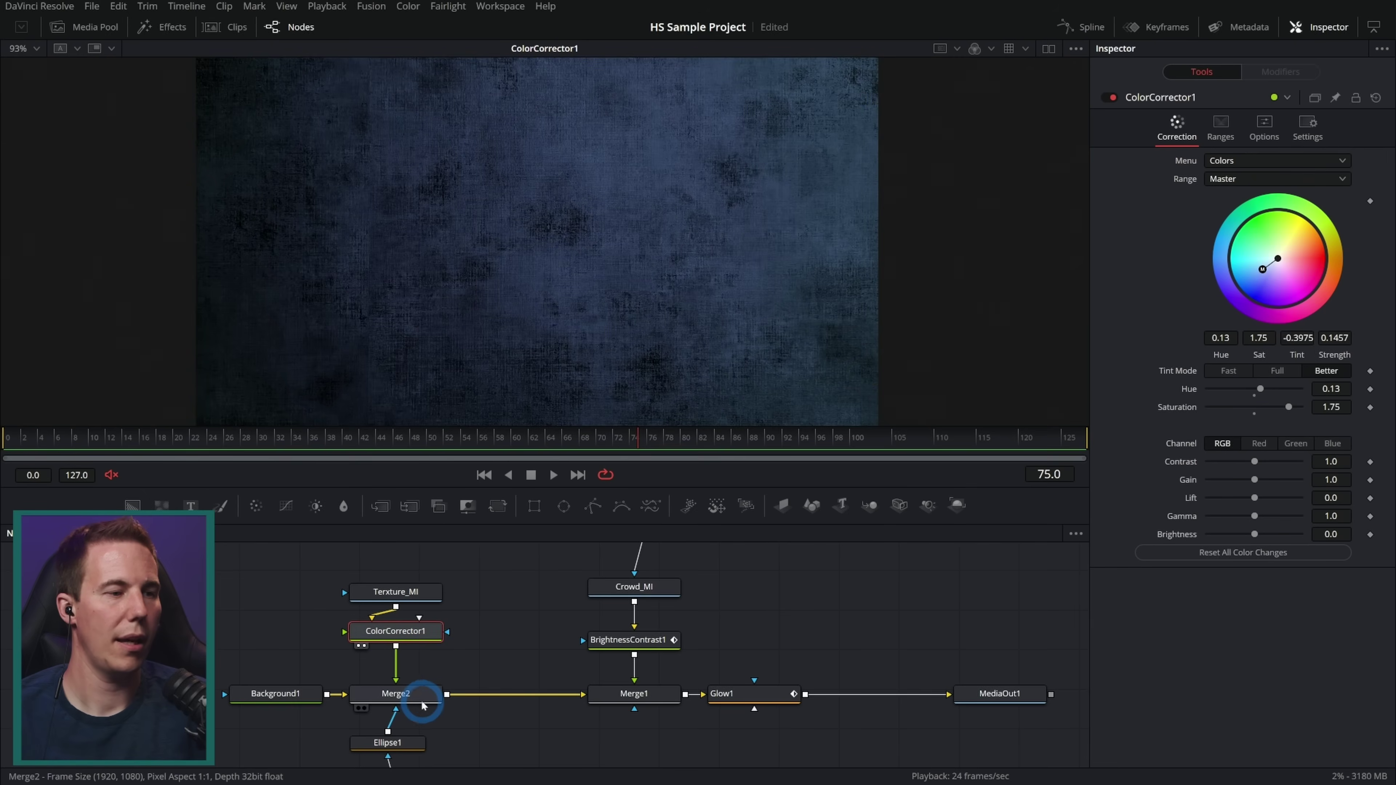
{"action": "key", "text": "1"}
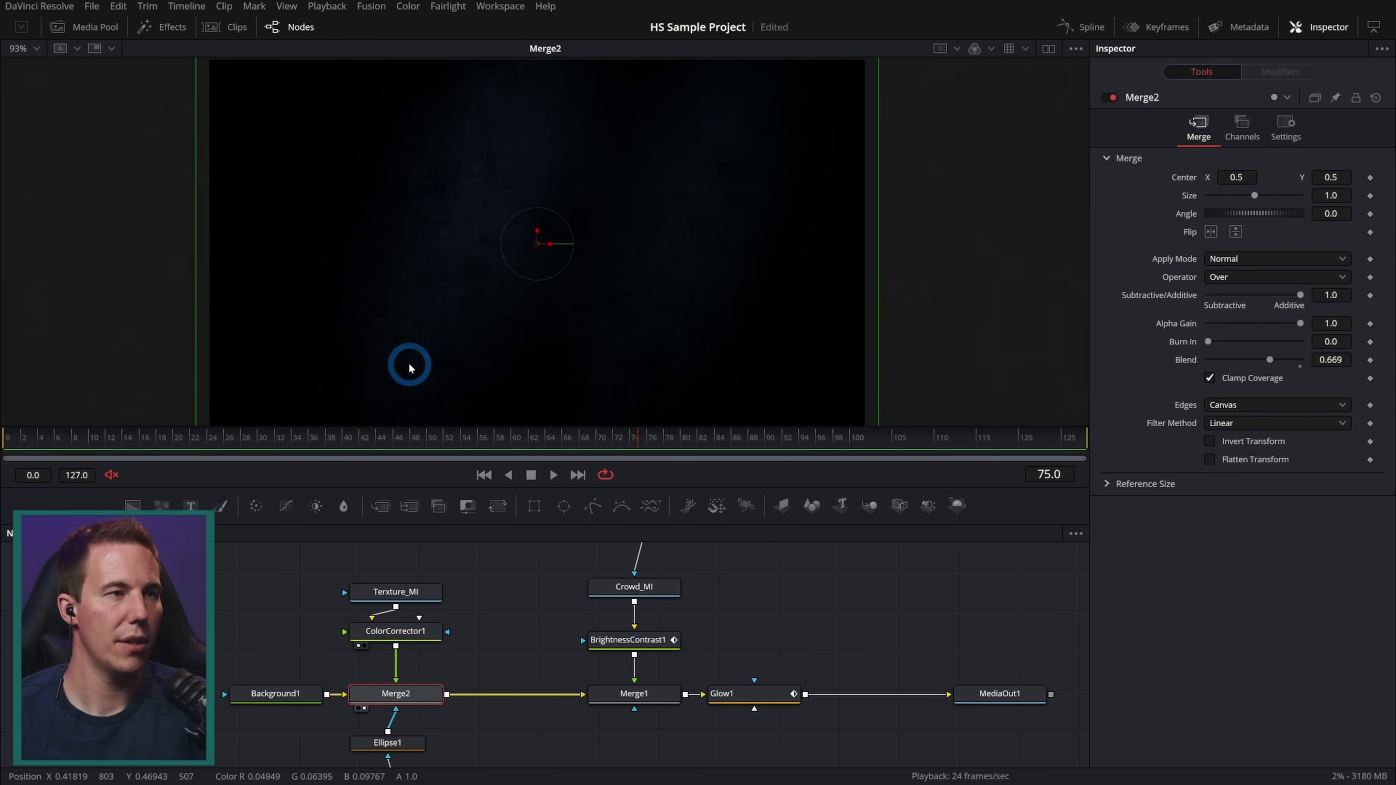
{"action": "left_click", "coordinate": [659, 699]}
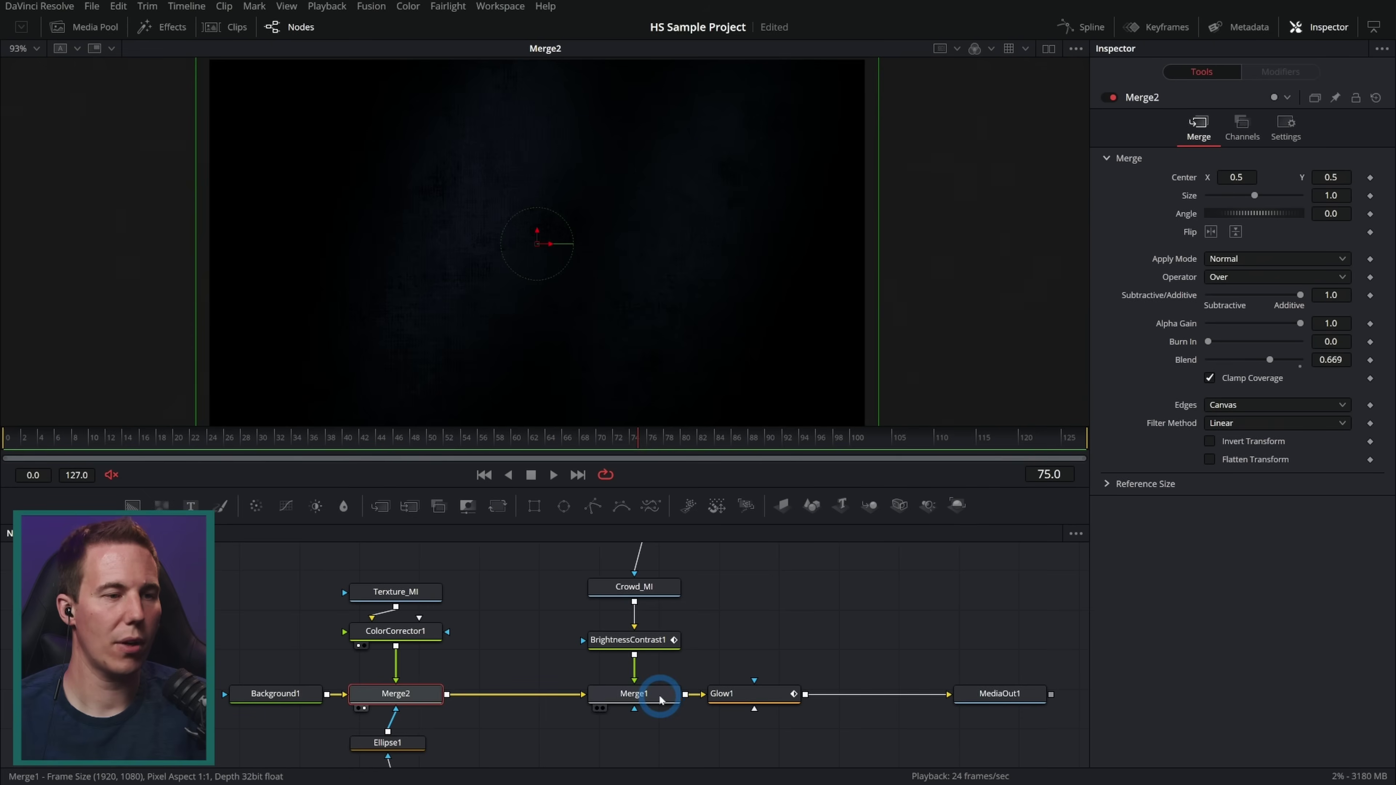
{"action": "key", "text": "1"}
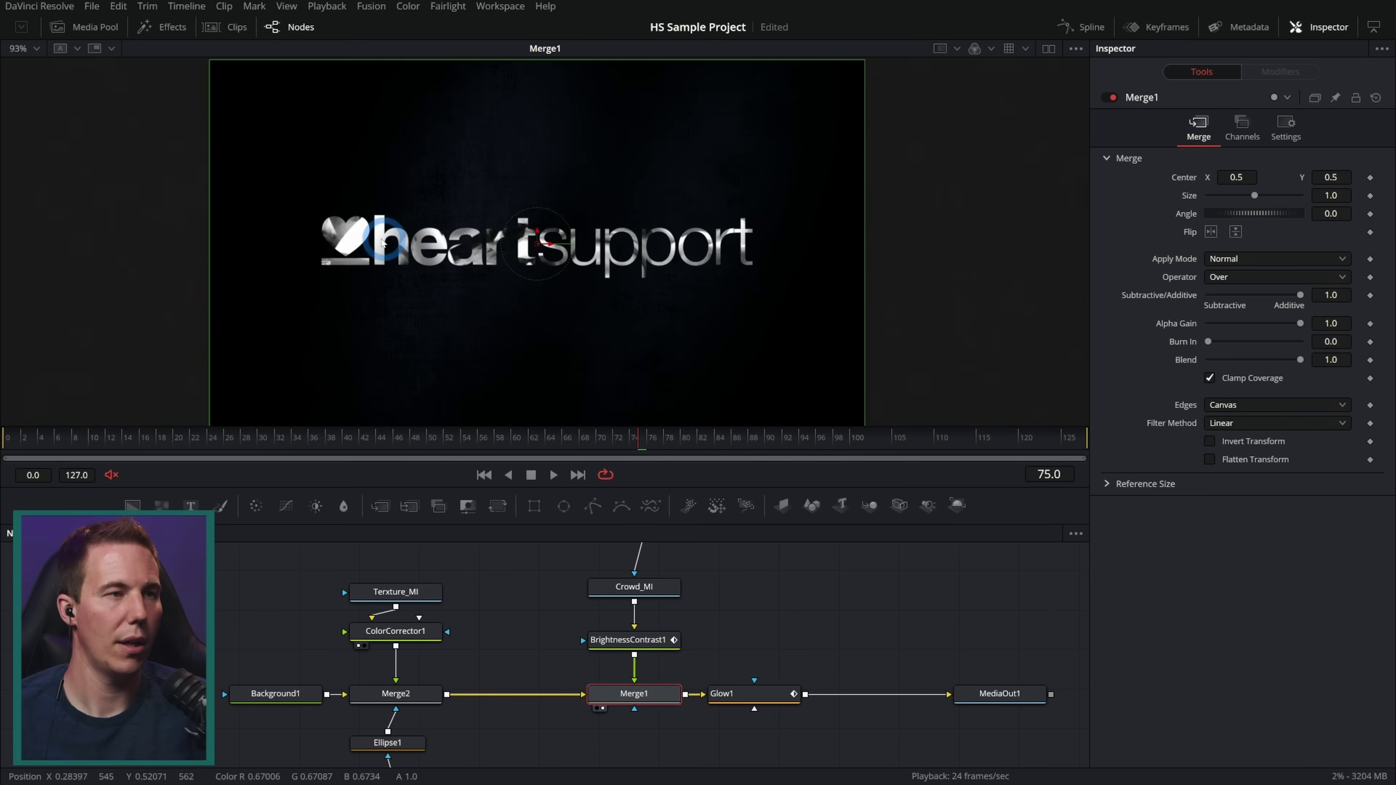
Step: Scrub to check BrightnessContrast1 and the Glow1 result, then shift MediaOut1 right to make room
{"action": "left_click_drag", "start_coordinate": [592, 446], "coordinate": [984, 450]}
{"action": "left_click", "coordinate": [674, 640]}
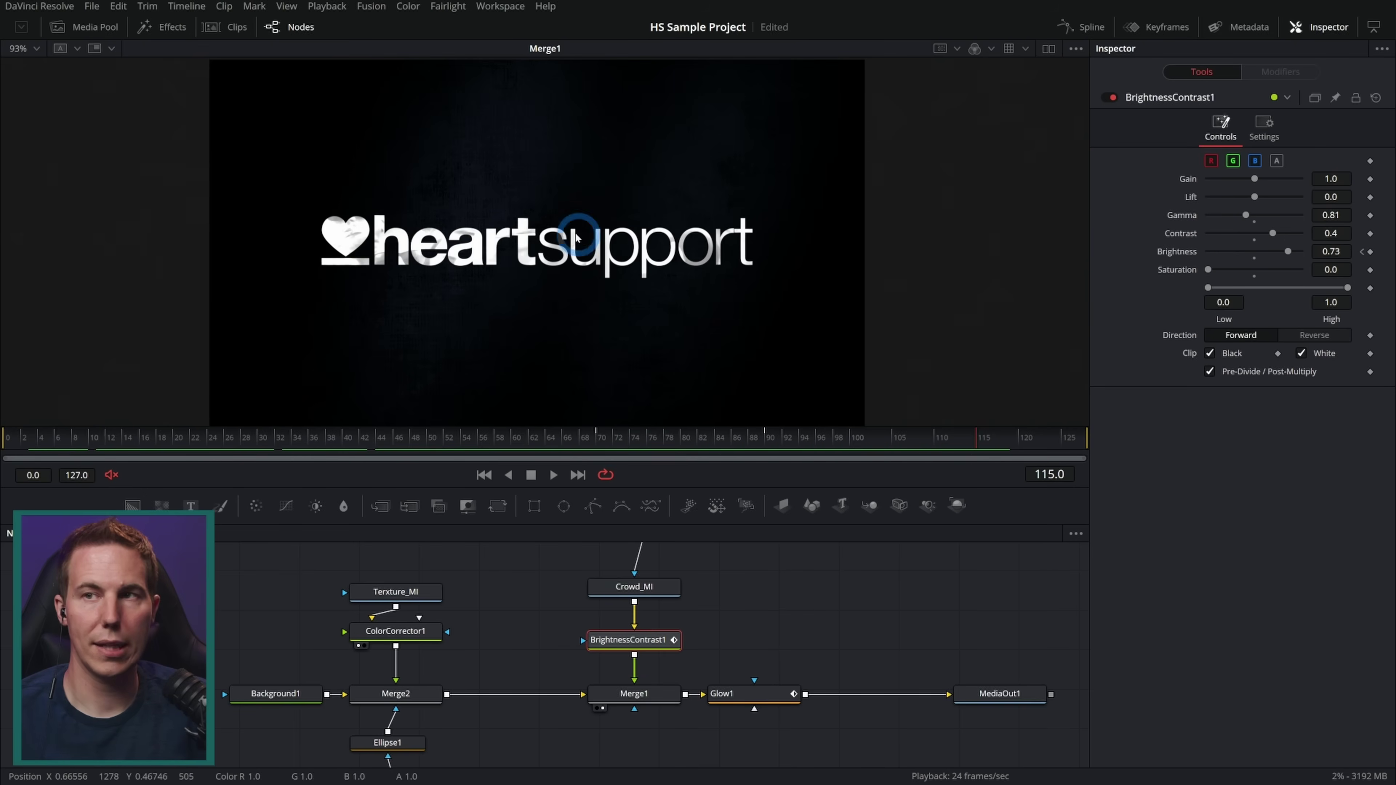
{"action": "left_click", "coordinate": [762, 693]}
{"action": "key", "text": "1"}
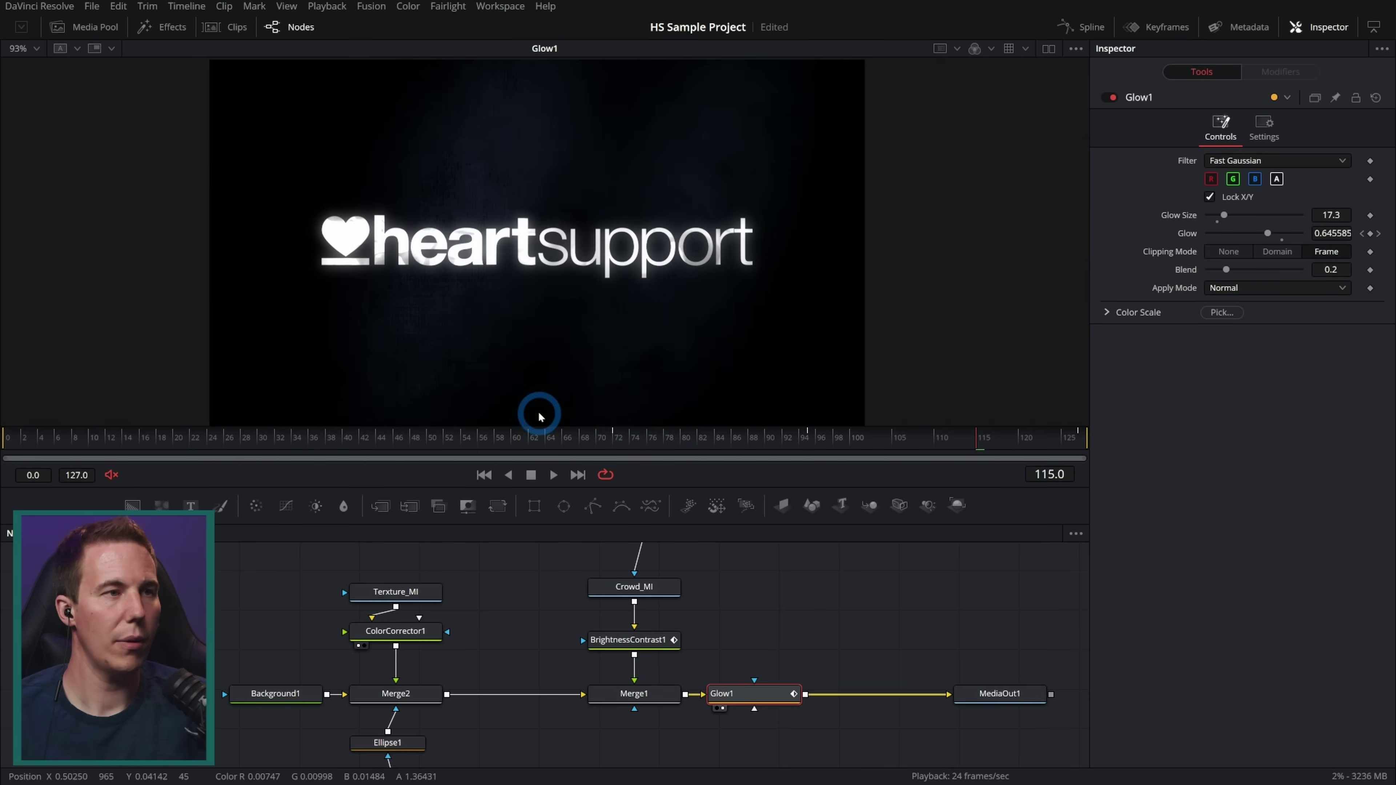
{"action": "left_click_drag", "start_coordinate": [440, 446], "coordinate": [1106, 445]}
{"action": "left_click_drag", "start_coordinate": [800, 588], "coordinate": [844, 572]}
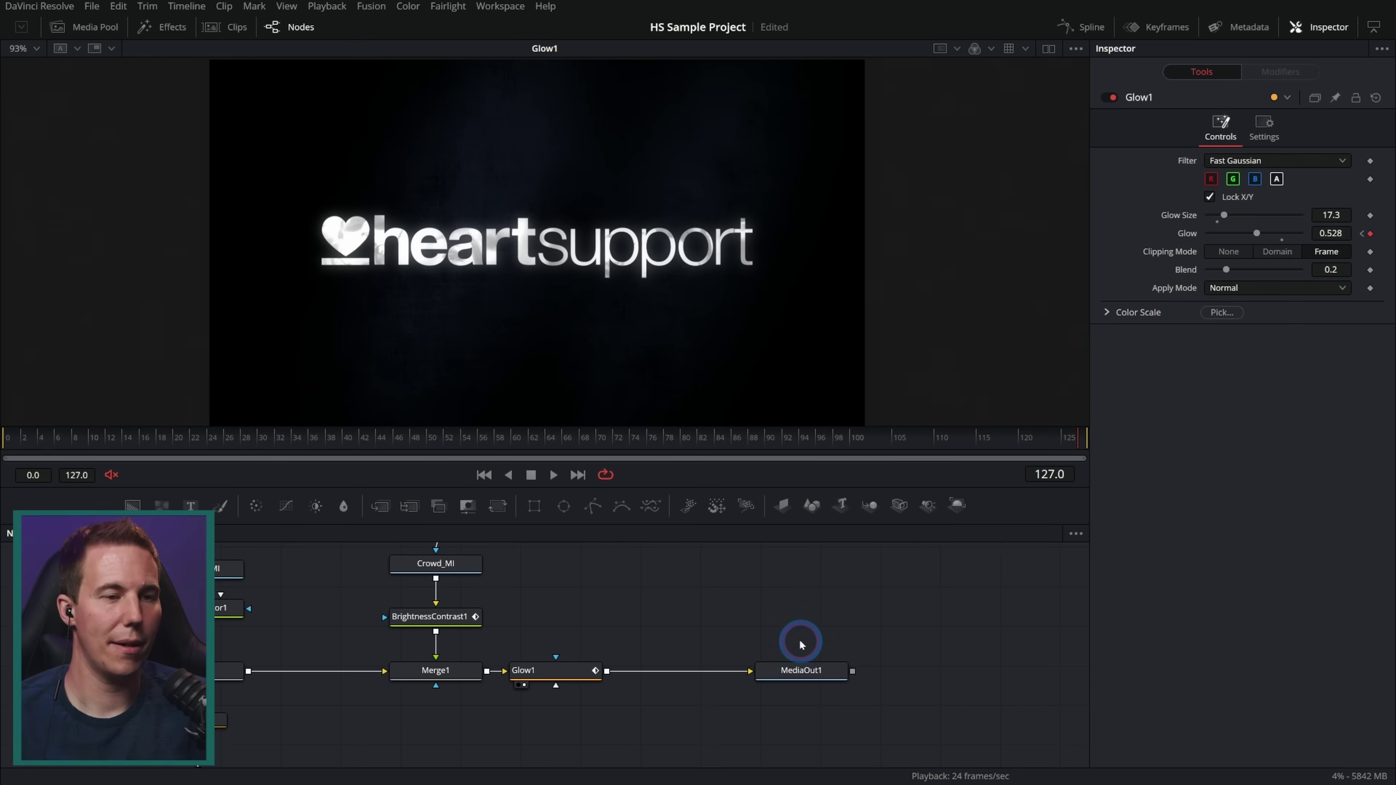
{"action": "left_click_drag", "start_coordinate": [816, 674], "coordinate": [913, 671]}
Step: Insert a Film Grain (FGr) node after Glow1, before MediaOut1
{"action": "left_click", "coordinate": [586, 670]}
{"action": "key", "text": "shift+space"}
{"action": "type", "text": "glow"}
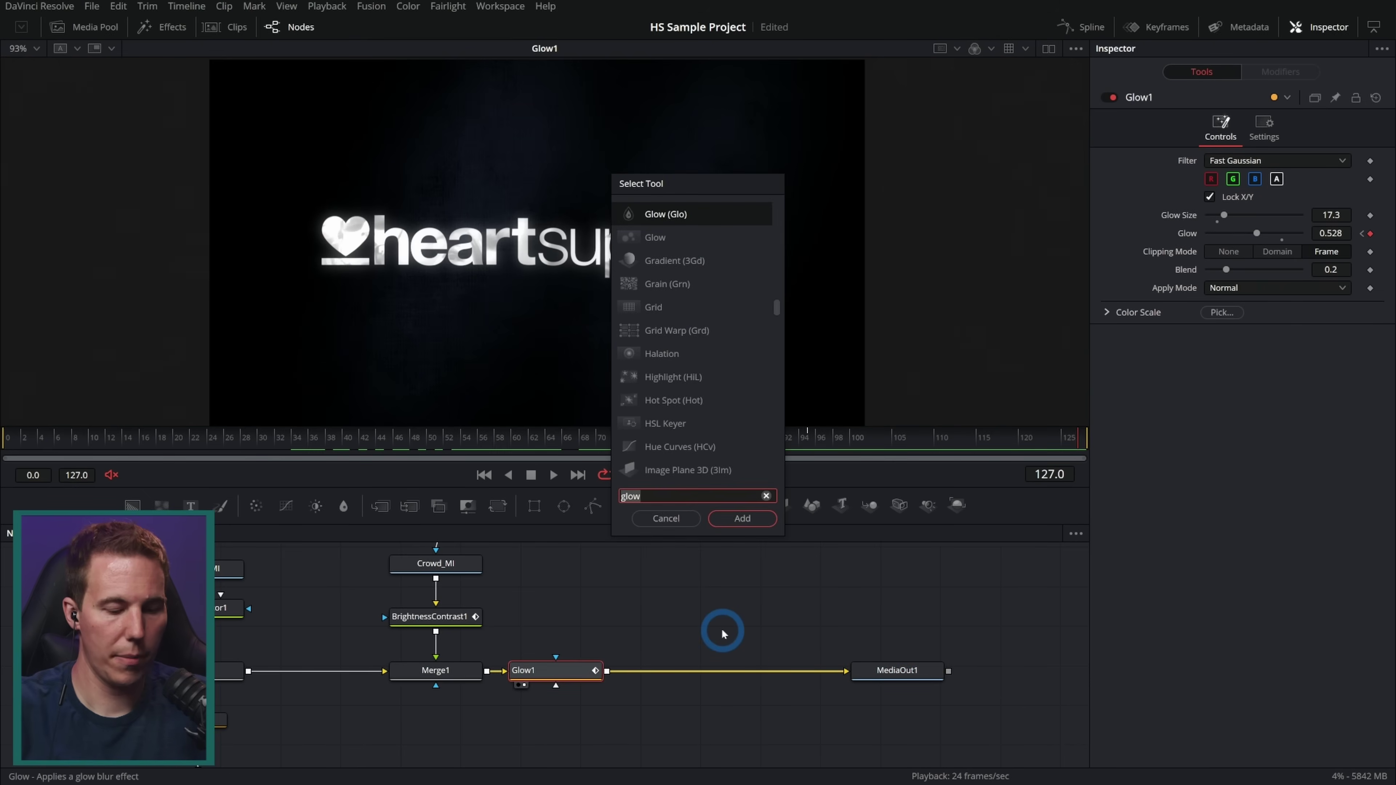
{"action": "key", "text": "BackSpace"}
{"action": "key", "text": "BackSpace"}
{"action": "key", "text": "BackSpace"}
{"action": "key", "text": "BackSpace"}
{"action": "type", "text": "grain"}
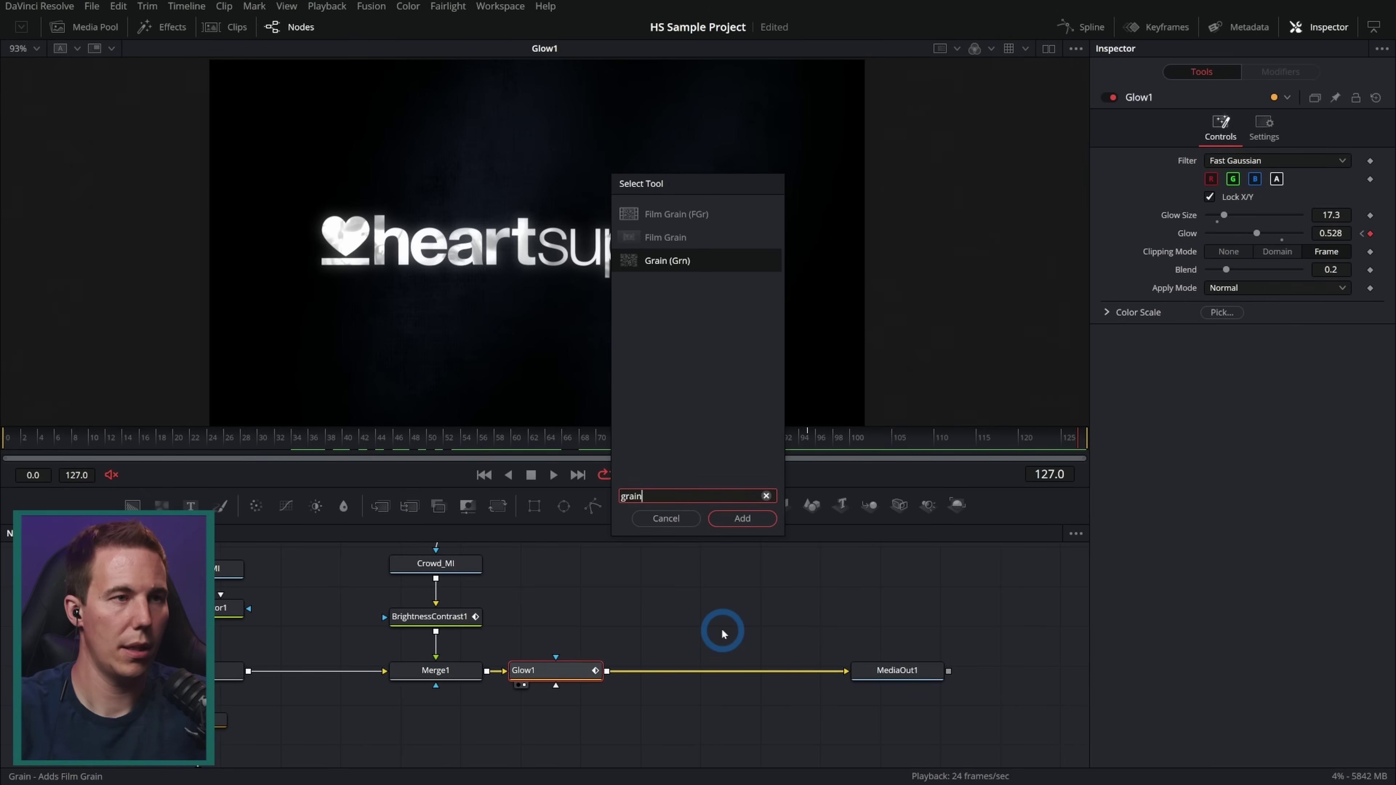
{"action": "key", "text": "Up"}
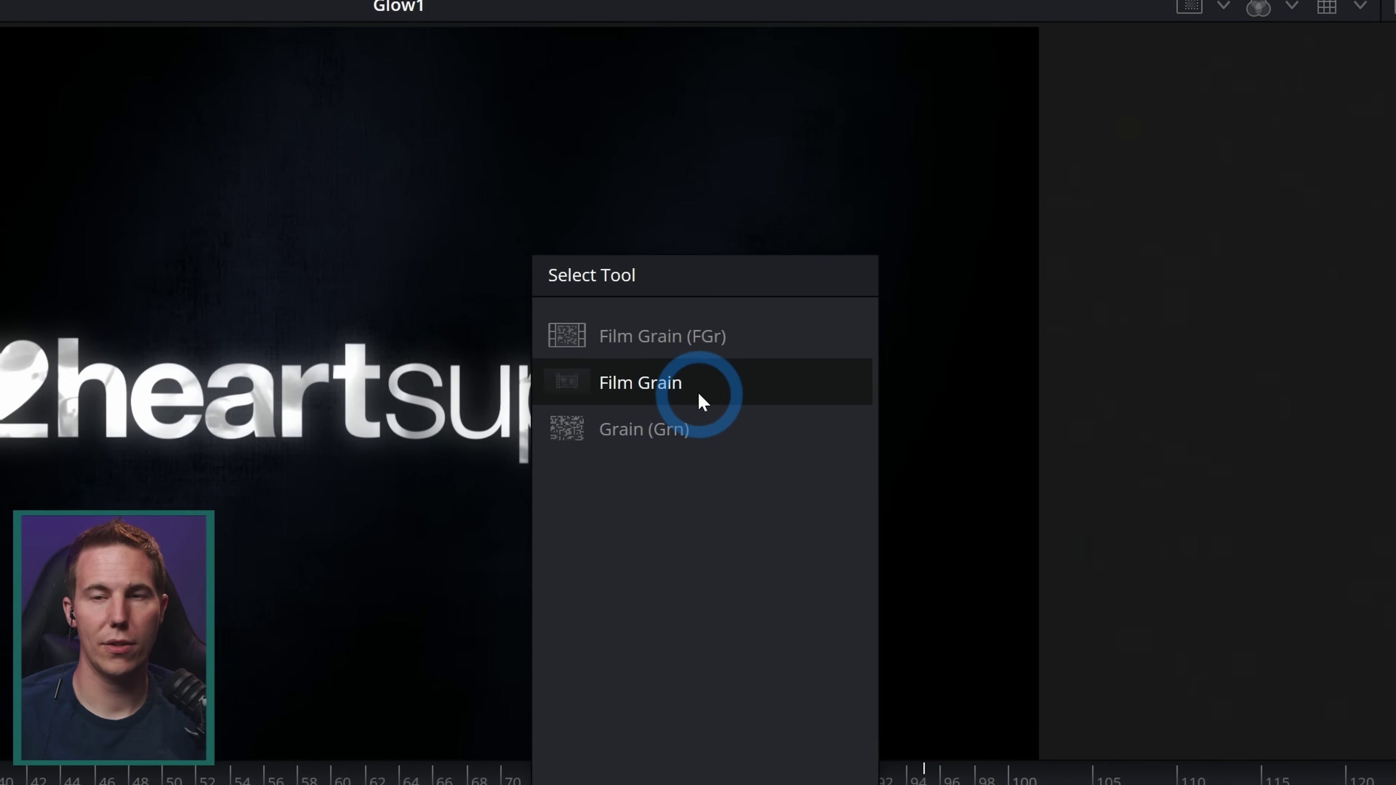
{"action": "left_click", "coordinate": [709, 347]}
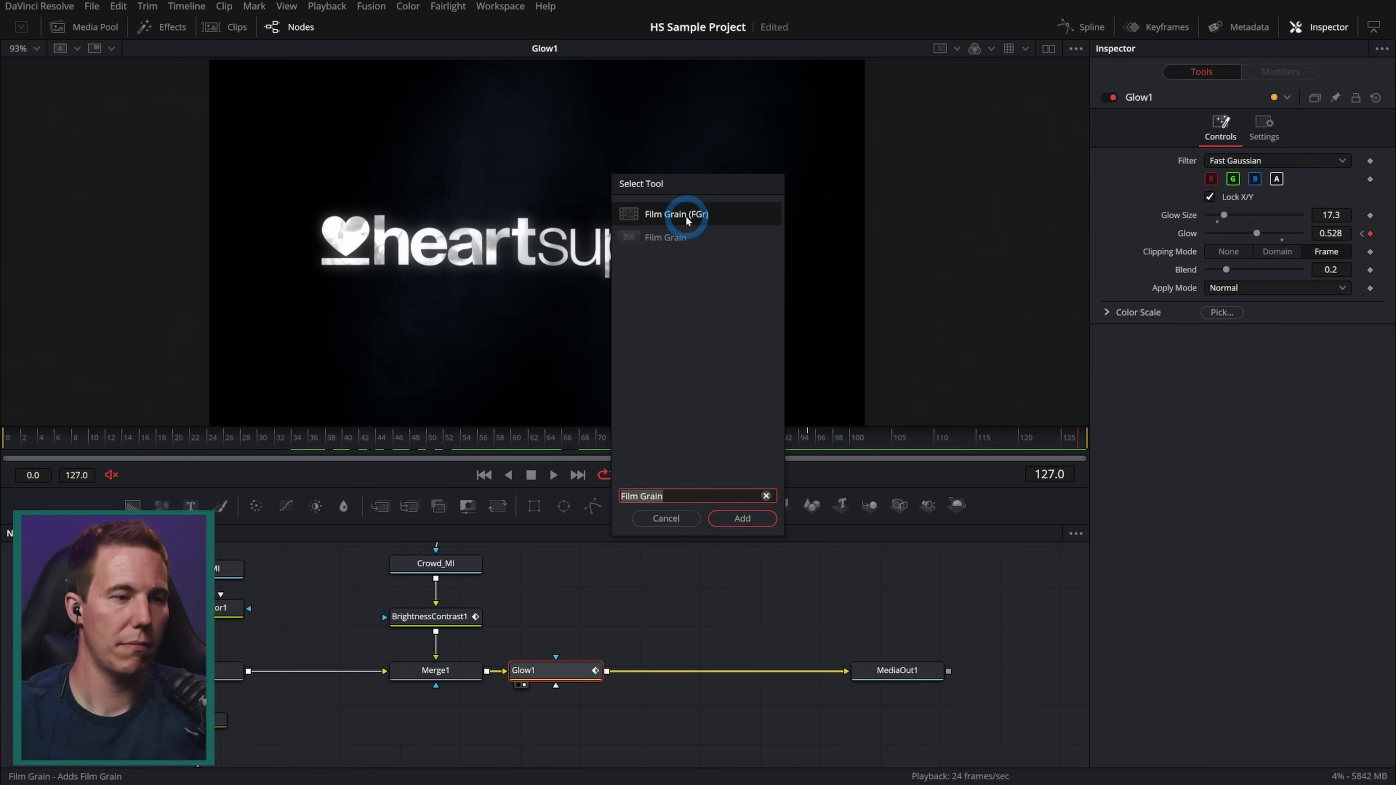
{"action": "double_click", "coordinate": [686, 220]}
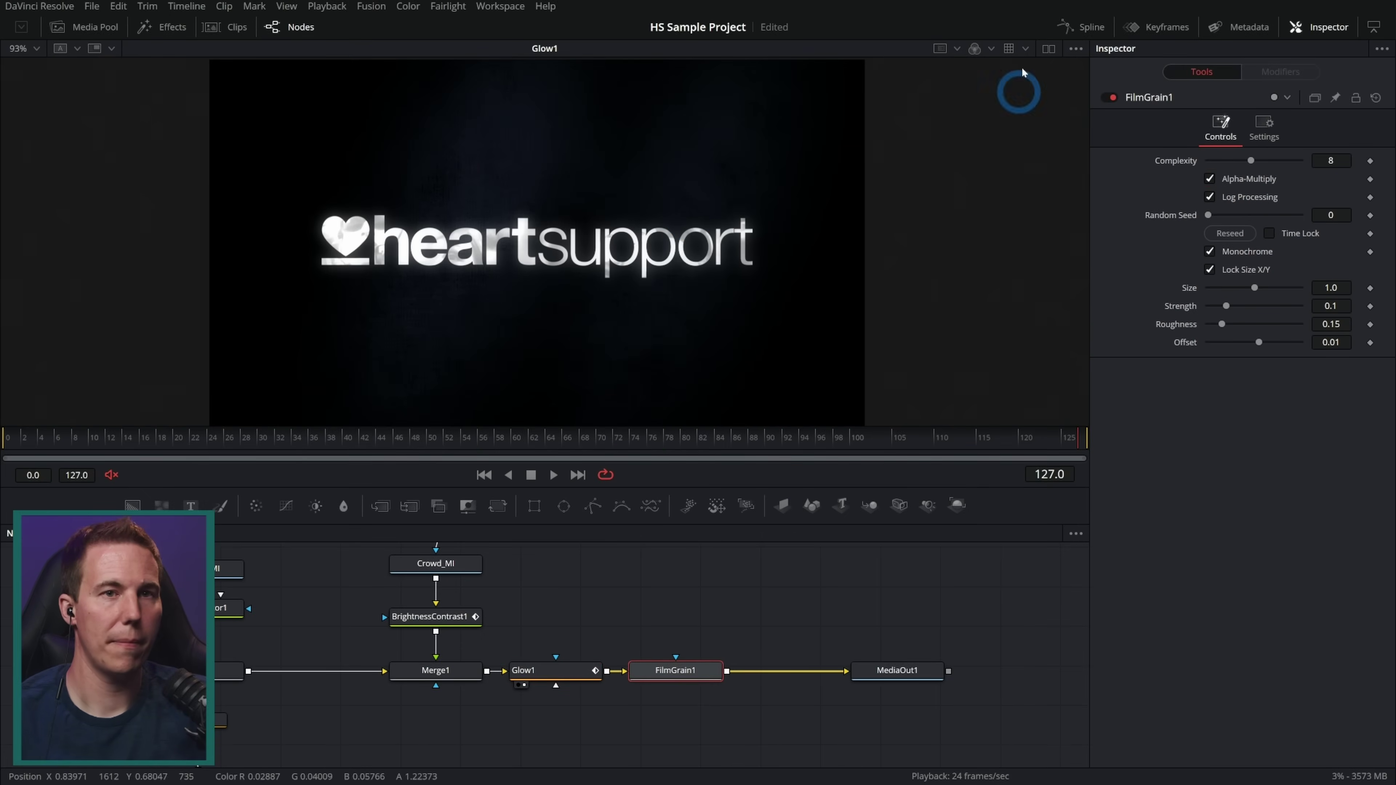
{"action": "left_click", "coordinate": [900, 672]}
Step: Lower FilmGrain1 Strength to 0.0394, then play the final MediaOut1 output to review it
{"action": "key", "text": "1"}
{"action": "scroll", "coordinate": [528, 280], "scroll_direction": "up", "scroll_amount": 5}
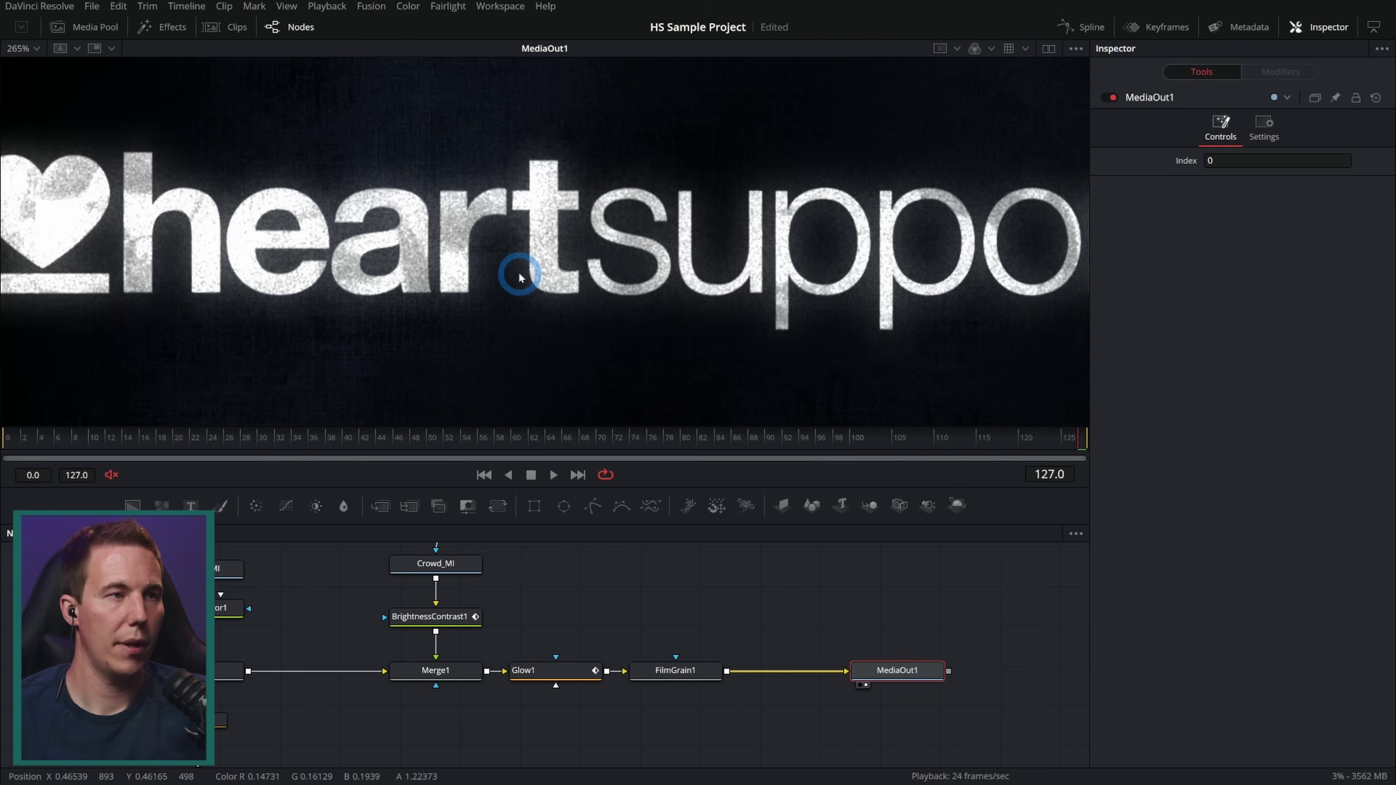
{"action": "left_click", "coordinate": [692, 670]}
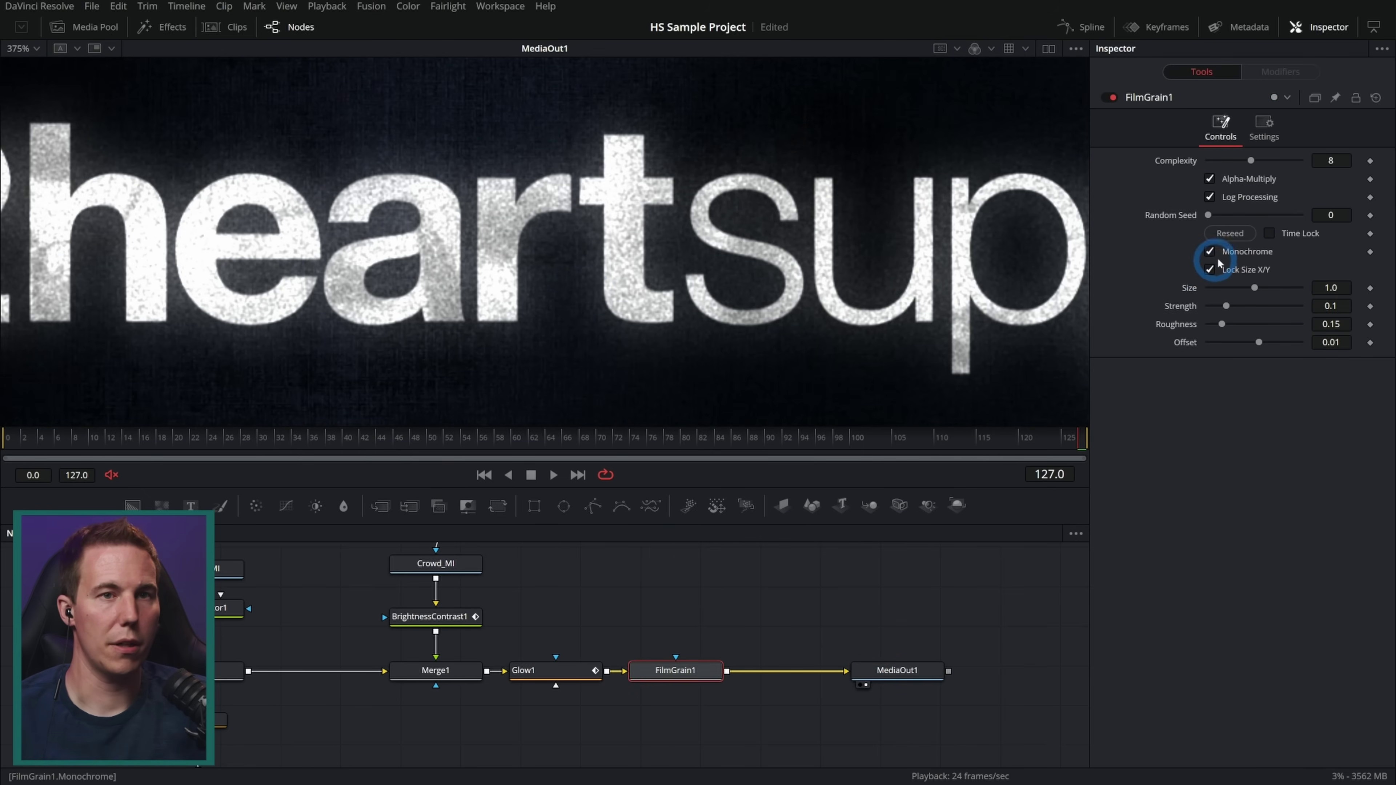
{"action": "left_click_drag", "start_coordinate": [1217, 310], "coordinate": [1215, 310]}
{"action": "left_click", "coordinate": [549, 479]}
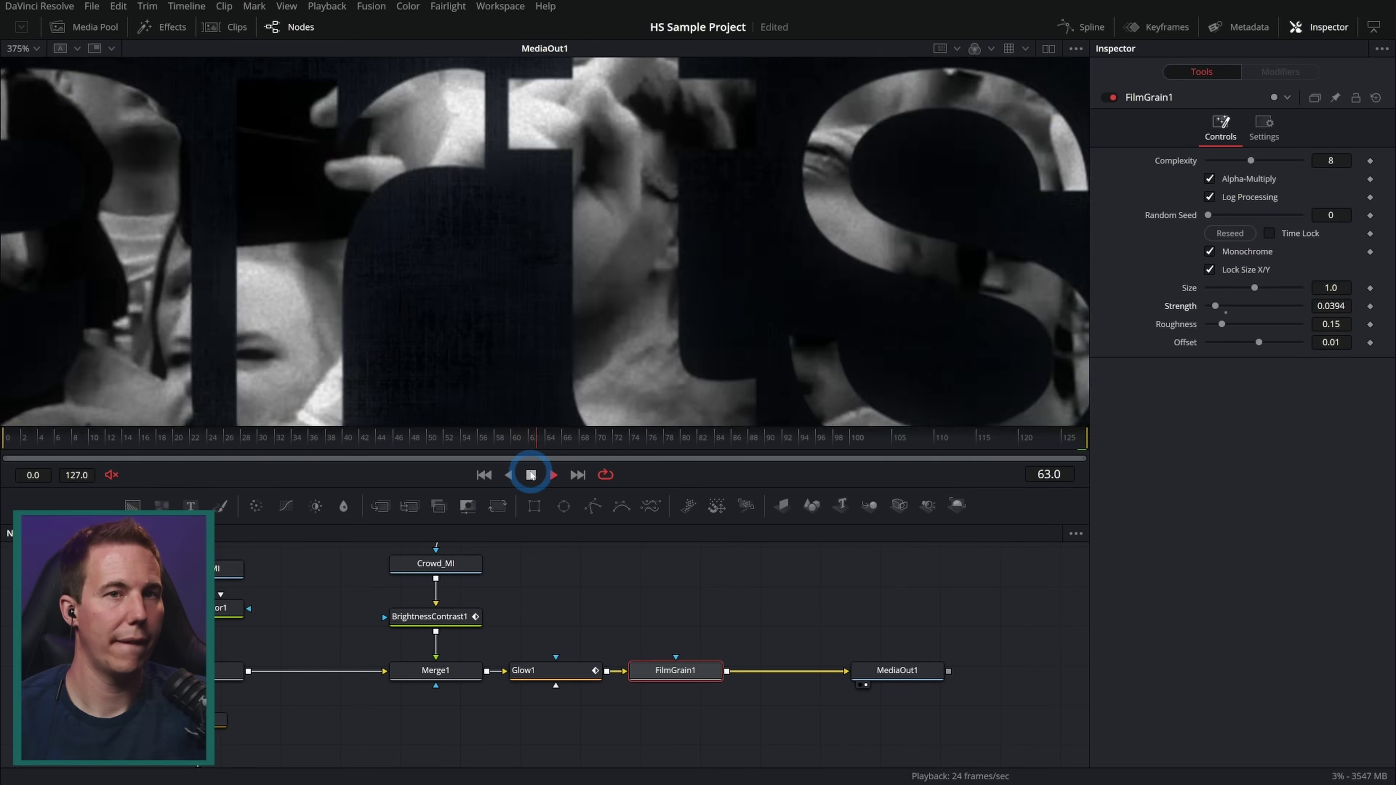
{"action": "key", "text": "ctrl+f"}
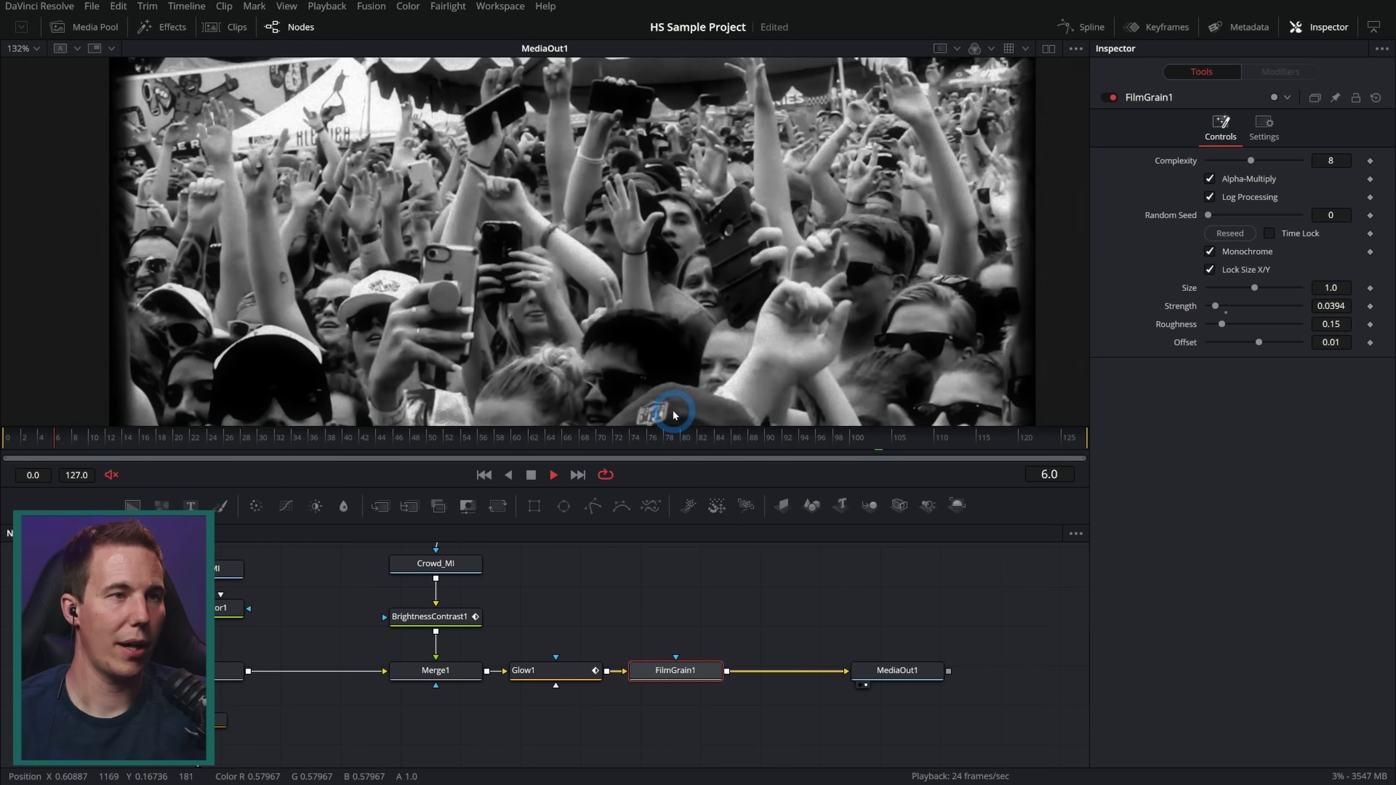
Step: Play the finished composite and stop at frame 26 on the crowd shot
{"action": "scroll", "coordinate": [675, 415], "scroll_direction": "up", "scroll_amount": 10}
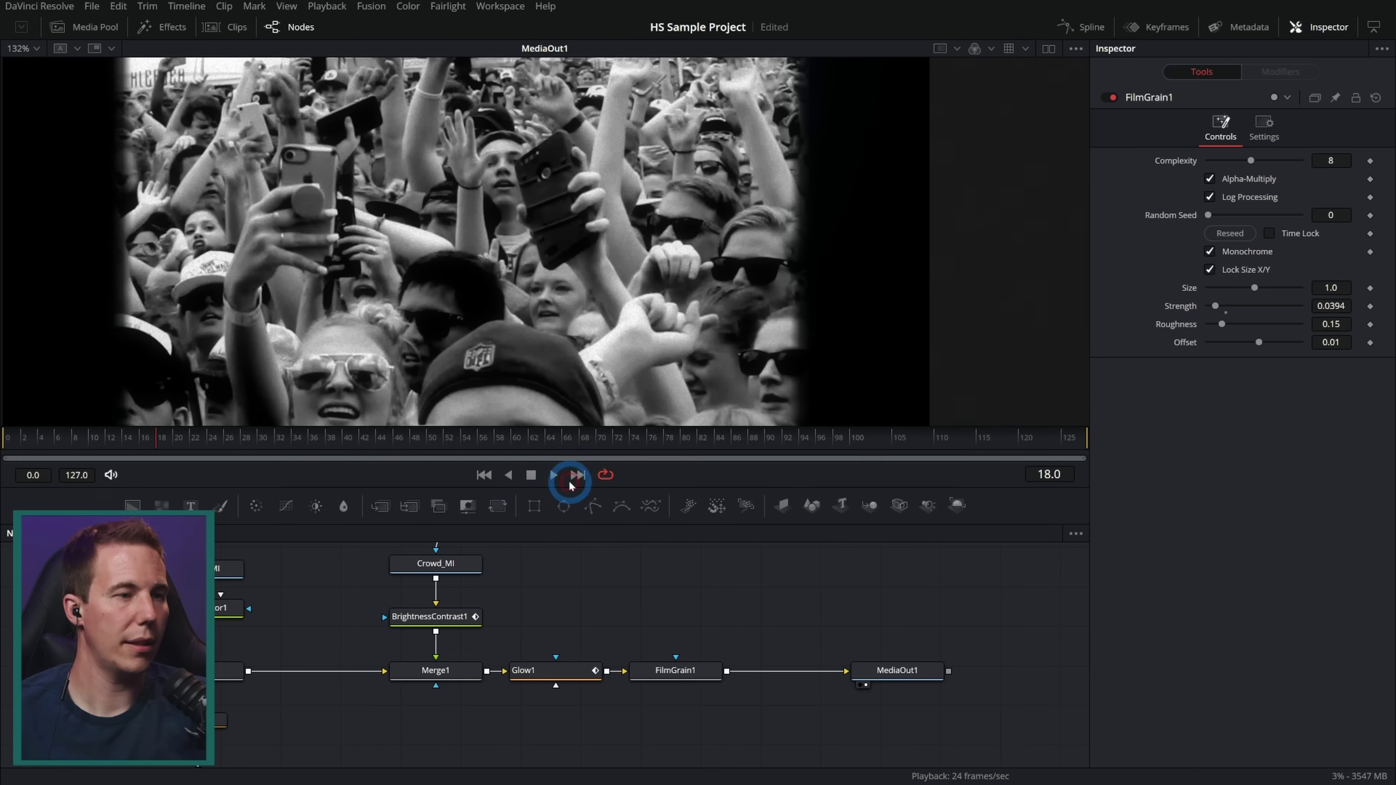
{"action": "left_click", "coordinate": [553, 475]}
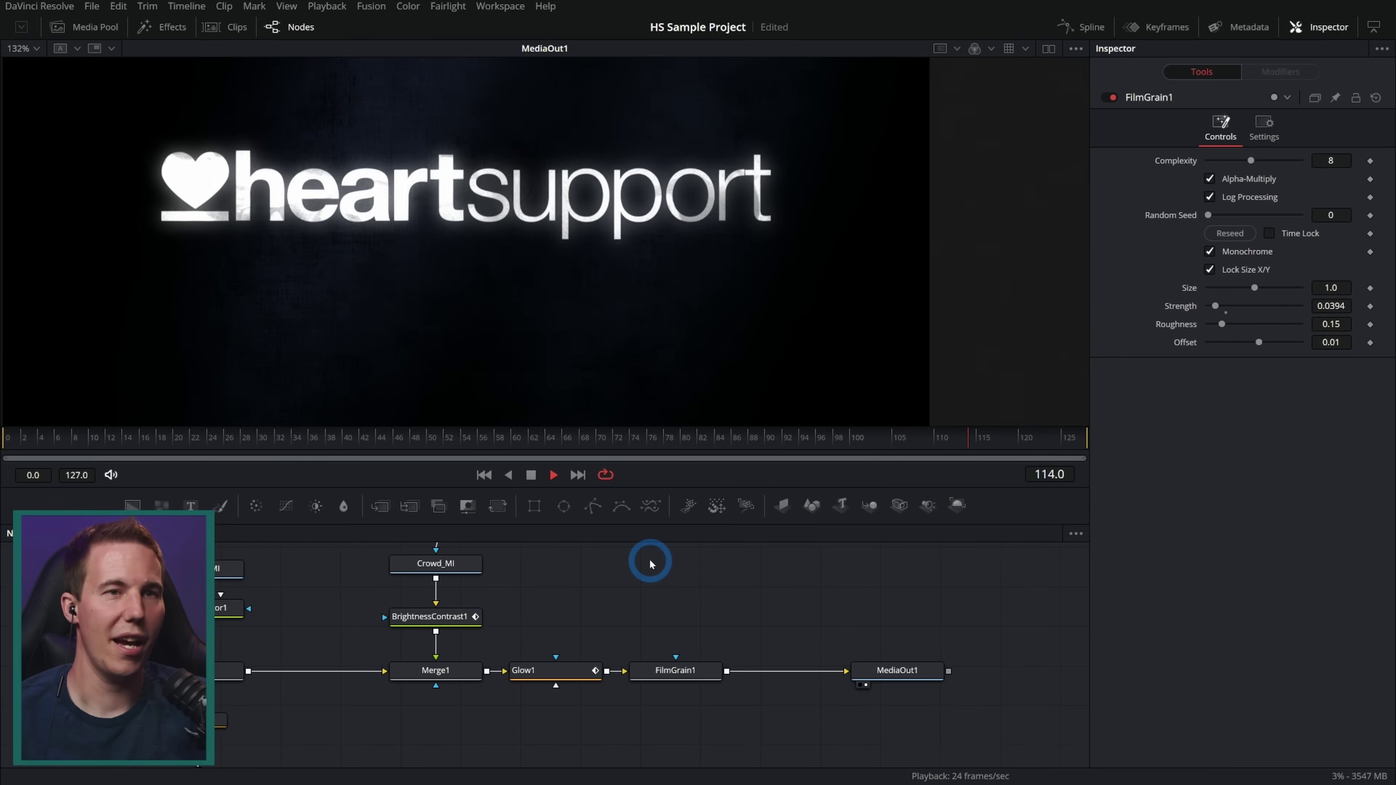
{"action": "left_click", "coordinate": [531, 475]}
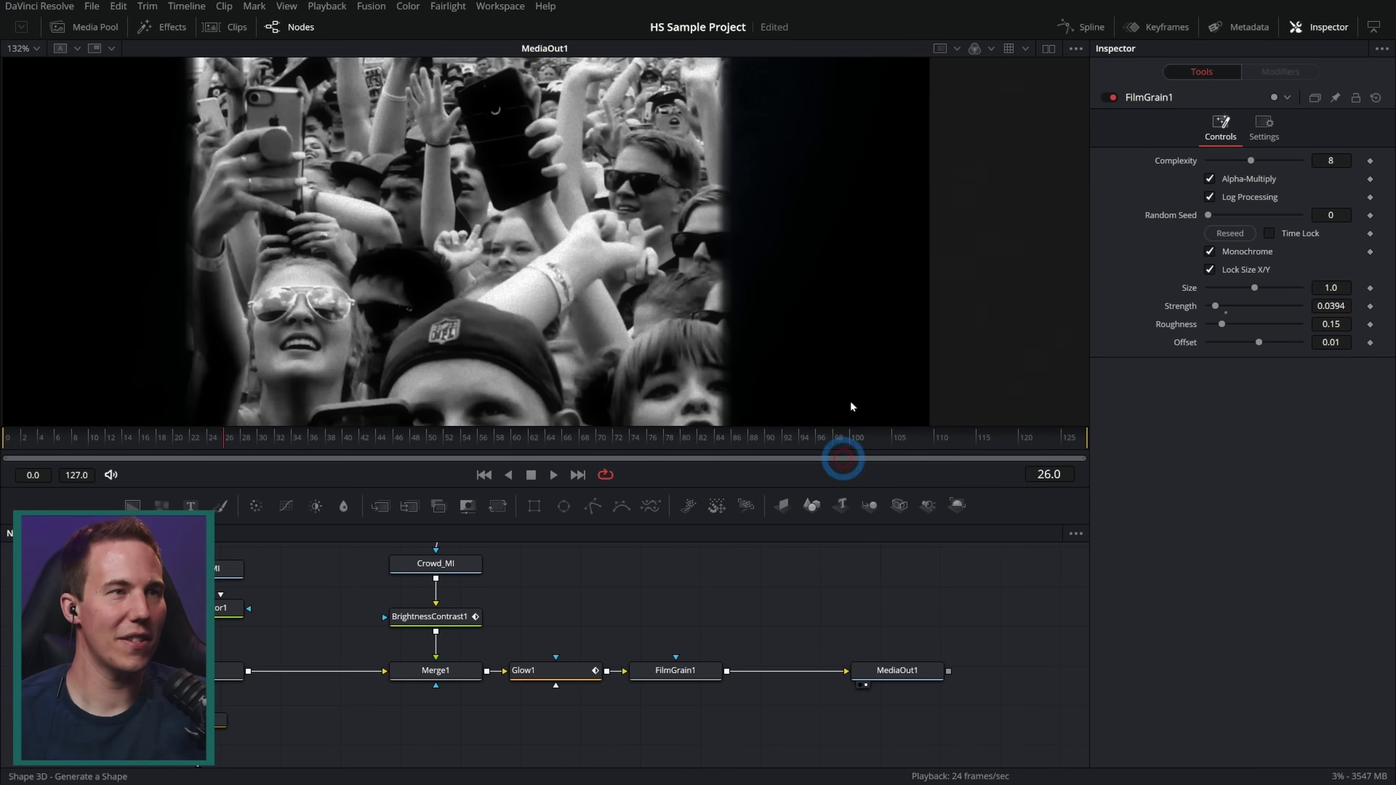
{"action": "left_click", "coordinate": [501, 6]}
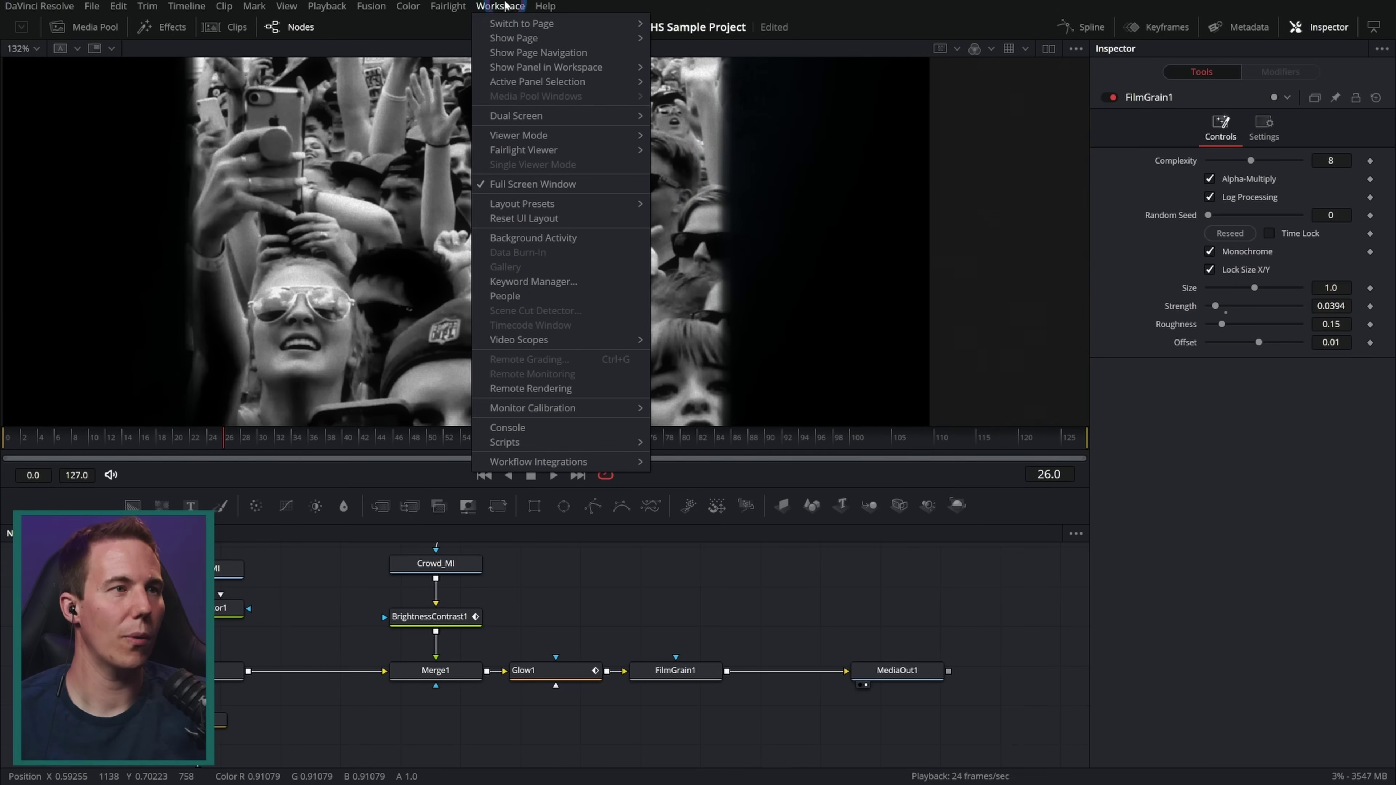
Step: Switch to the Edit page with the playhead at the start and track V2 scrolled into view
{"action": "left_click", "coordinate": [517, 52]}
{"action": "left_click", "coordinate": [615, 765]}
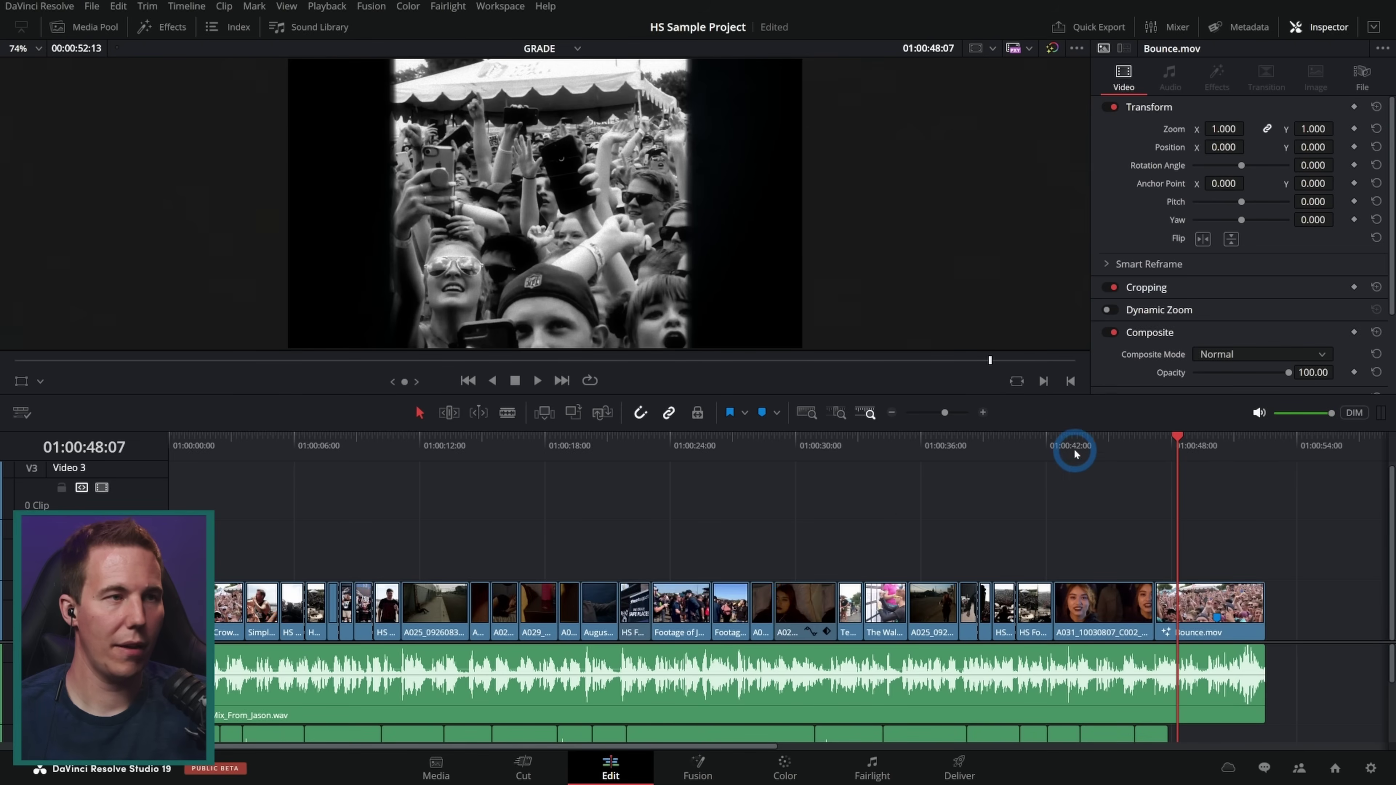
{"action": "key", "text": "Home"}
{"action": "left_click", "coordinate": [742, 497]}
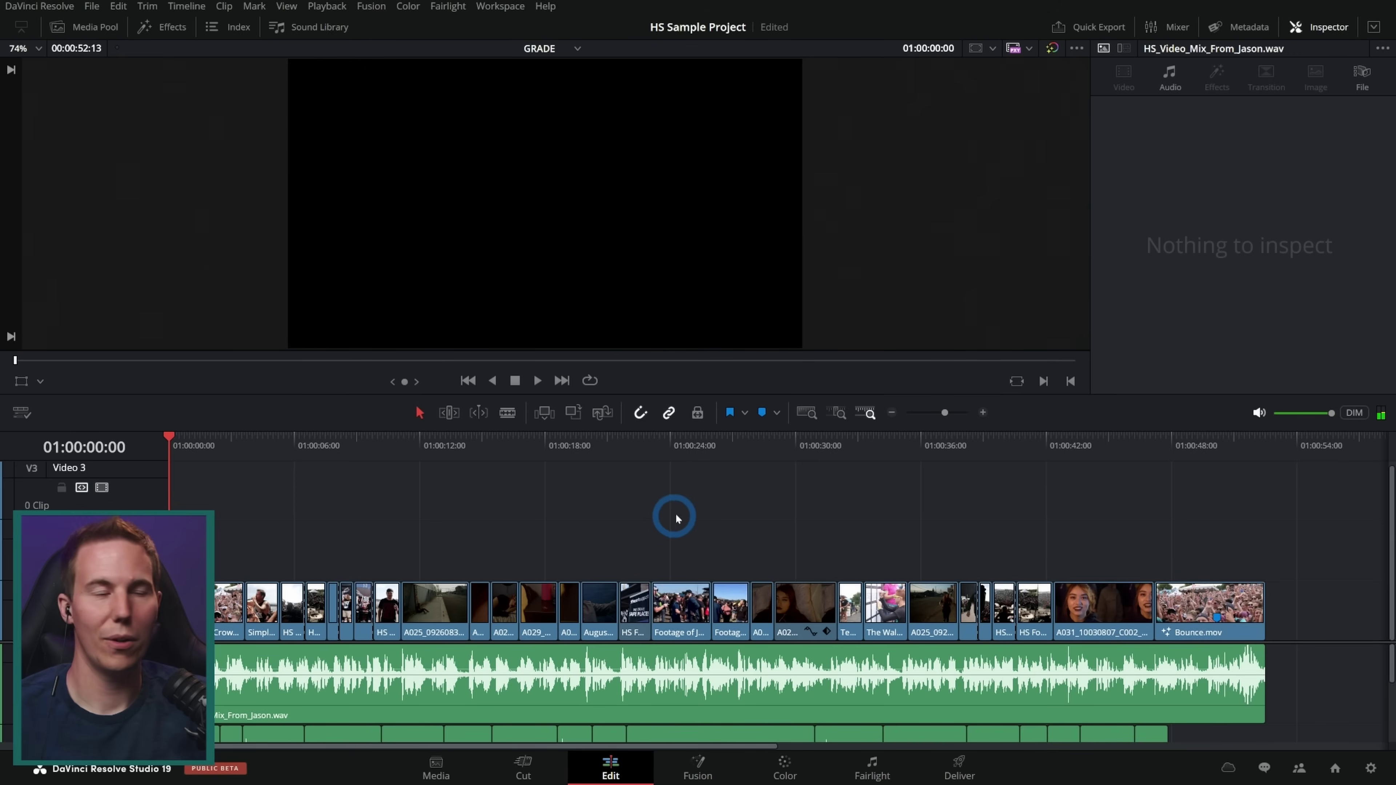
{"action": "scroll", "coordinate": [557, 505], "scroll_direction": "down", "scroll_amount": 2}
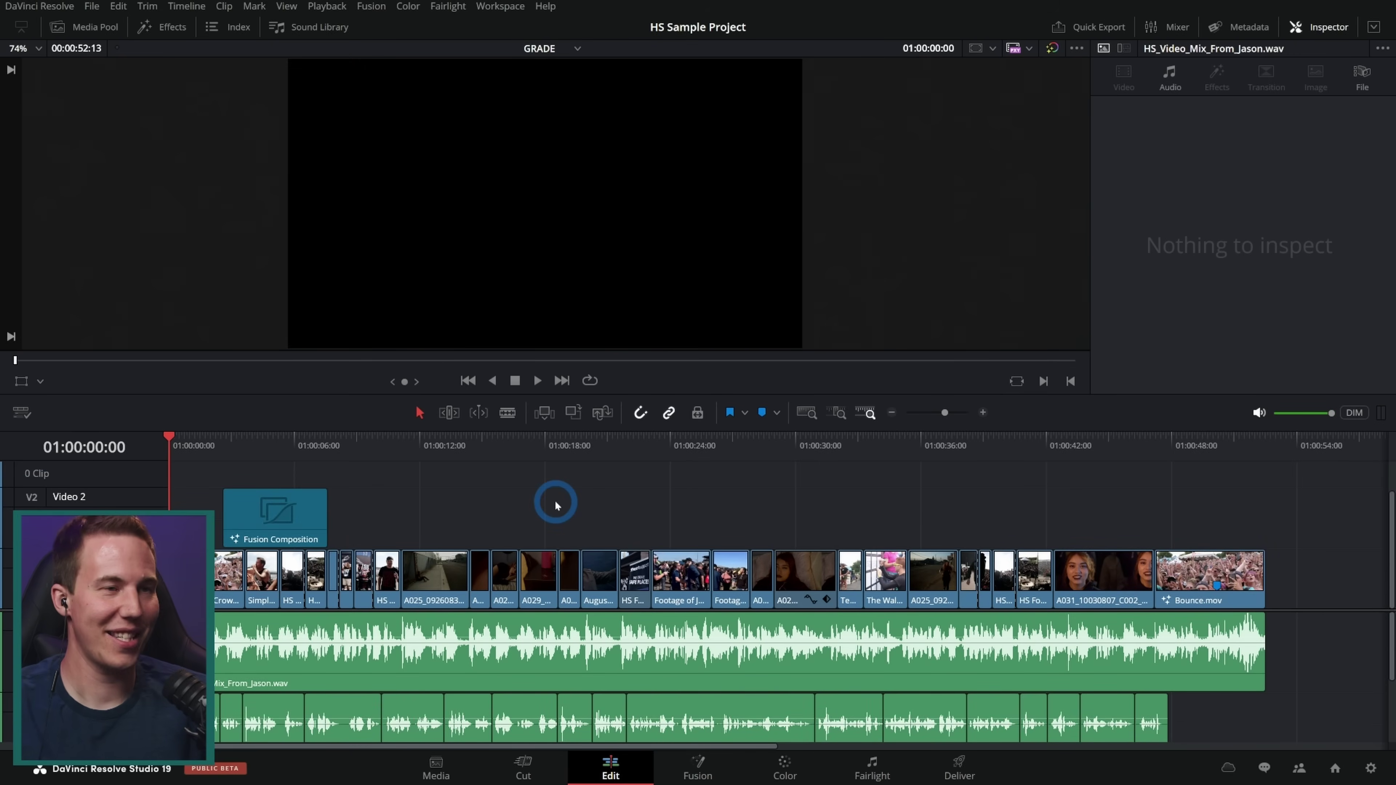